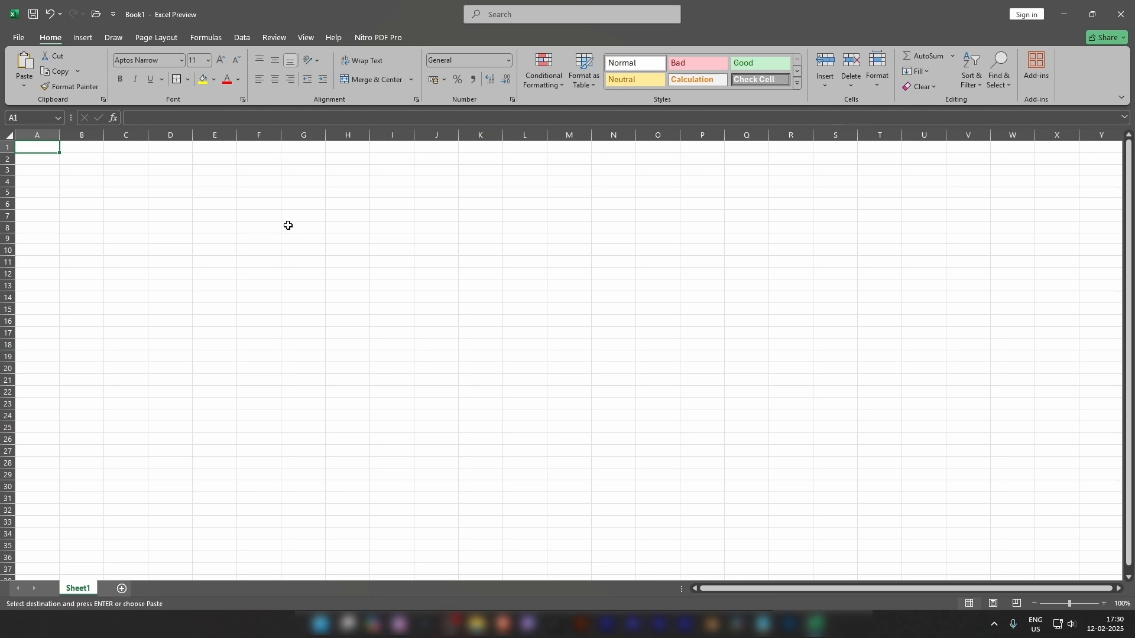
- Paste the copied "Employee Attendance – January" table, with columns from Employee Name to Remarks, into the sheet starting at cell A1
text(Employee Attendance – January			 Employee N	Department	Salary	Attendance	Remarks Raja	HR	50000	Present	 arvind	HR	52000	Absent	Late due to traffic bala	Finance	60000	Present	 Suresh	Finance	62000	Present	 Bhaskar	Marketing	20000	Absent	Late due to traffic Vinay	Marketing	40000	Present	 Suman	HR	10000	Present)
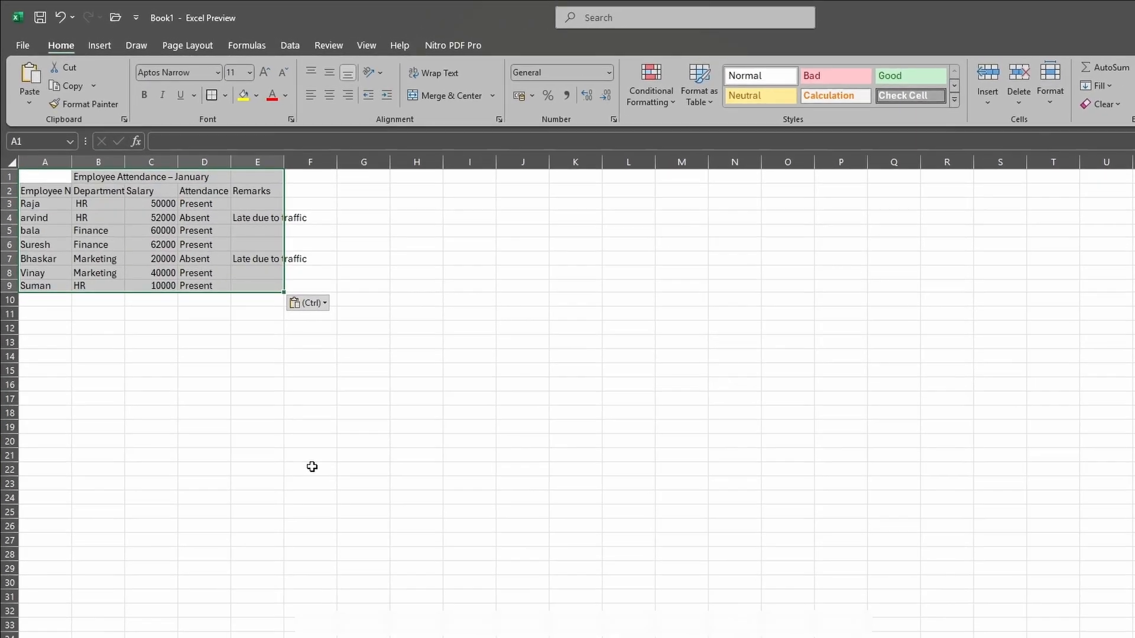
click(177, 298)
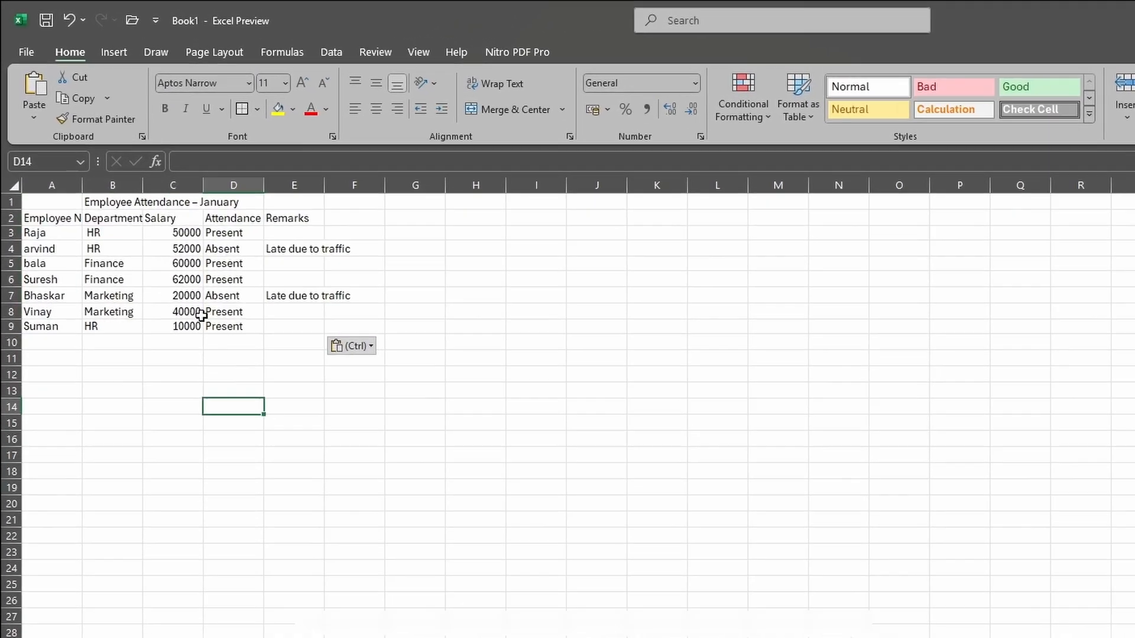
- Examine the table's title, its column headers in row 2 and the employee data below them
click(91, 149)
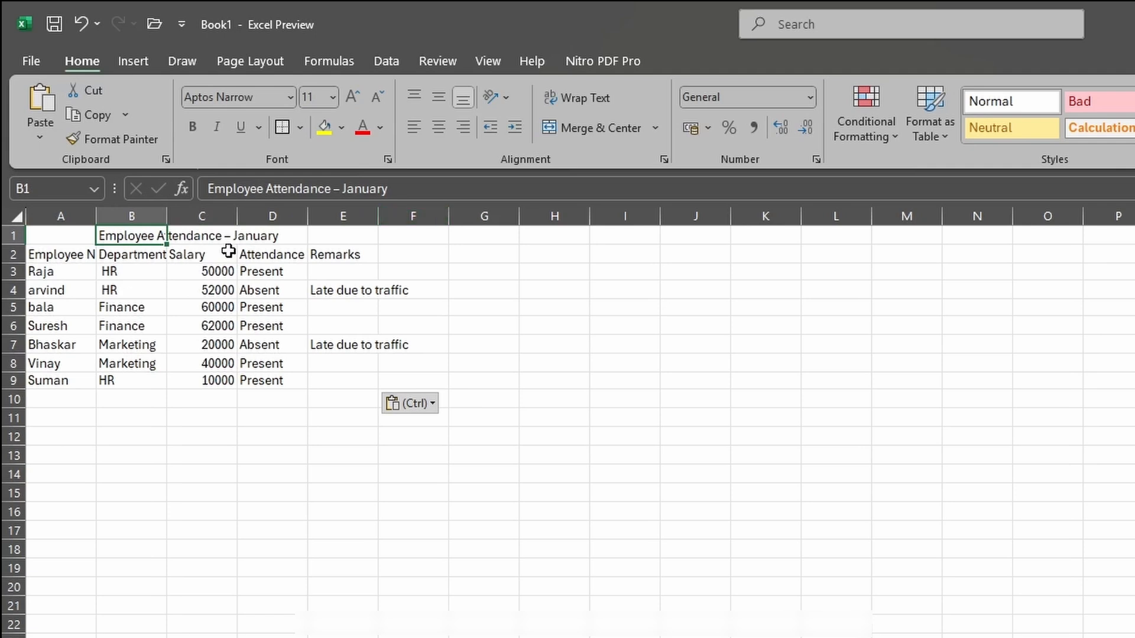
click(75, 244)
click(135, 254)
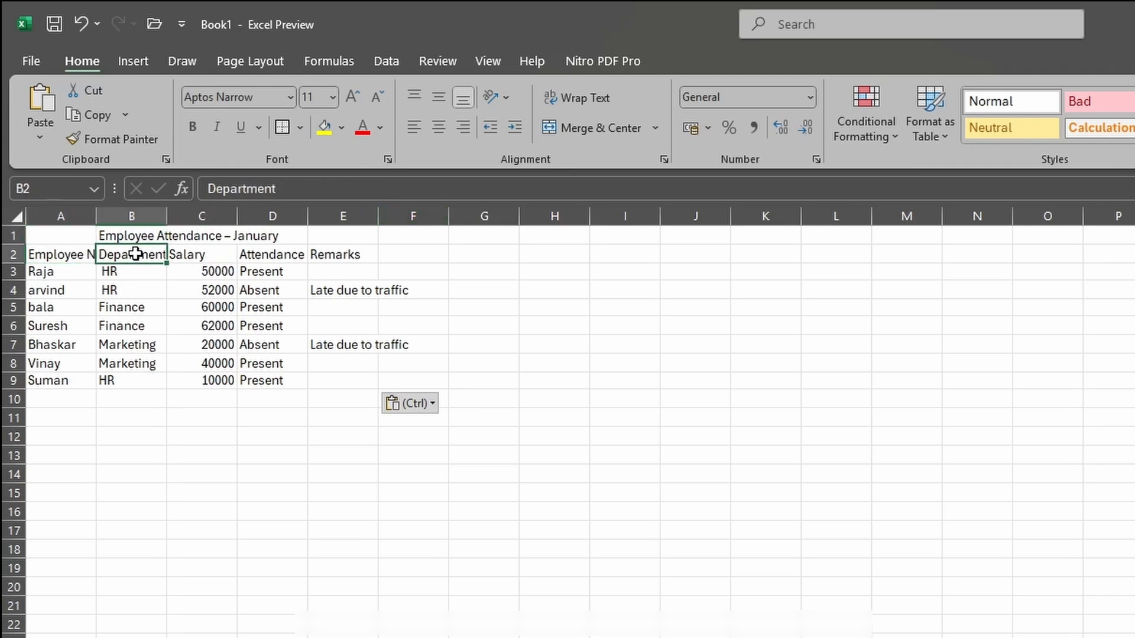
click(193, 253)
click(255, 252)
click(325, 253)
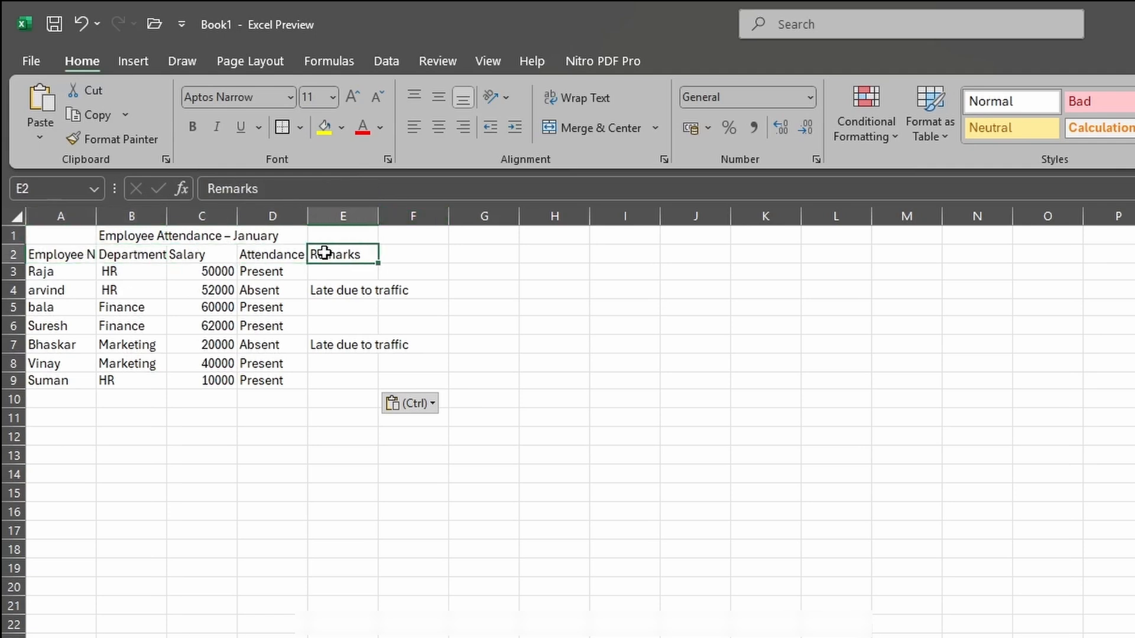
drag(89, 259, 322, 383)
click(181, 459)
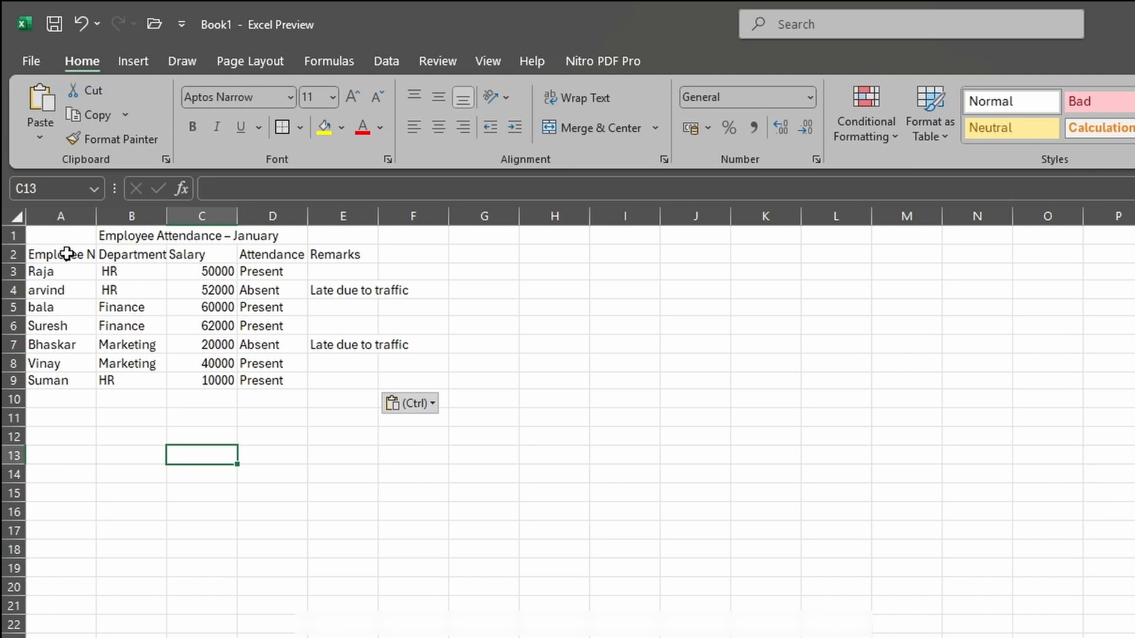
- AutoFit the widths of columns A through E to their contents
drag(48, 230, 309, 386)
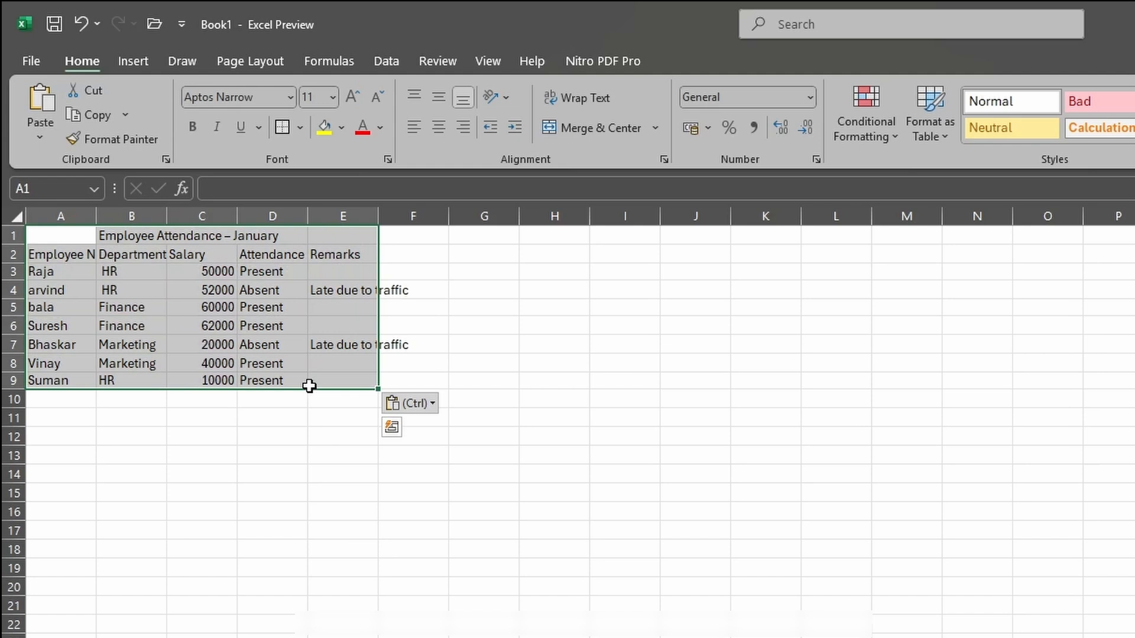
drag(41, 233, 368, 376)
click(49, 218)
drag(49, 218, 362, 225)
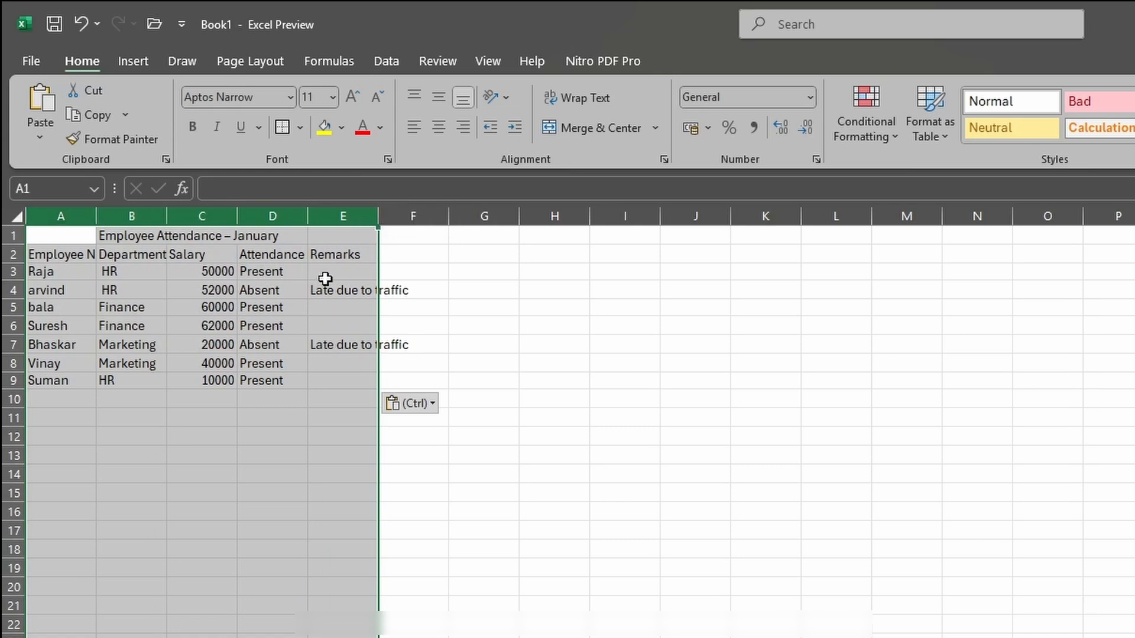
click(215, 435)
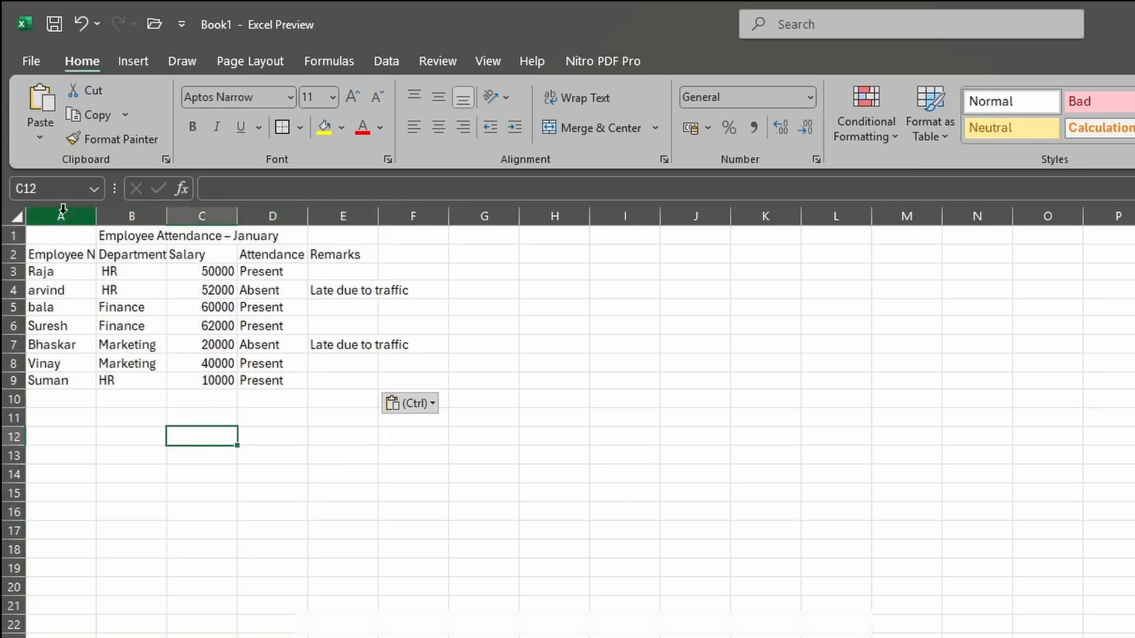
drag(63, 212, 345, 218)
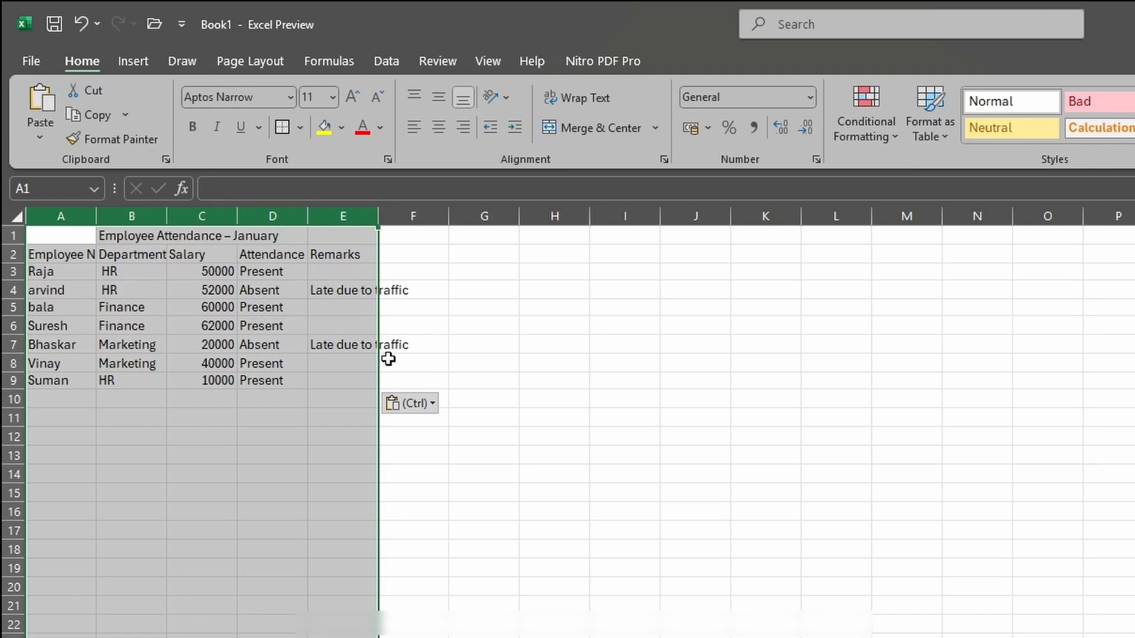
double_click(308, 217)
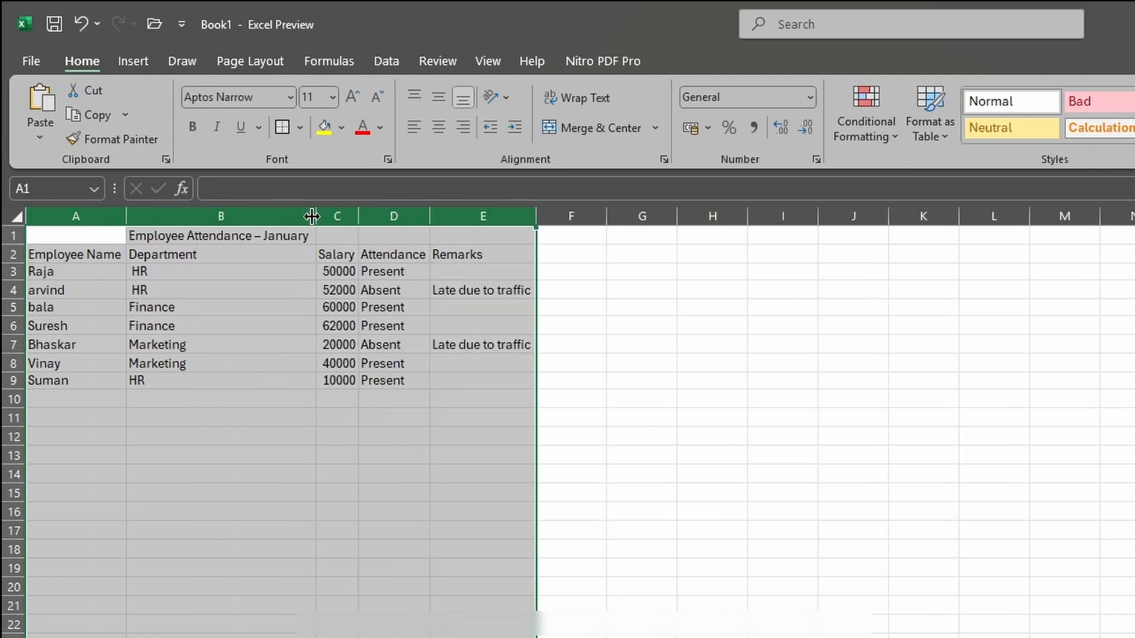
click(320, 437)
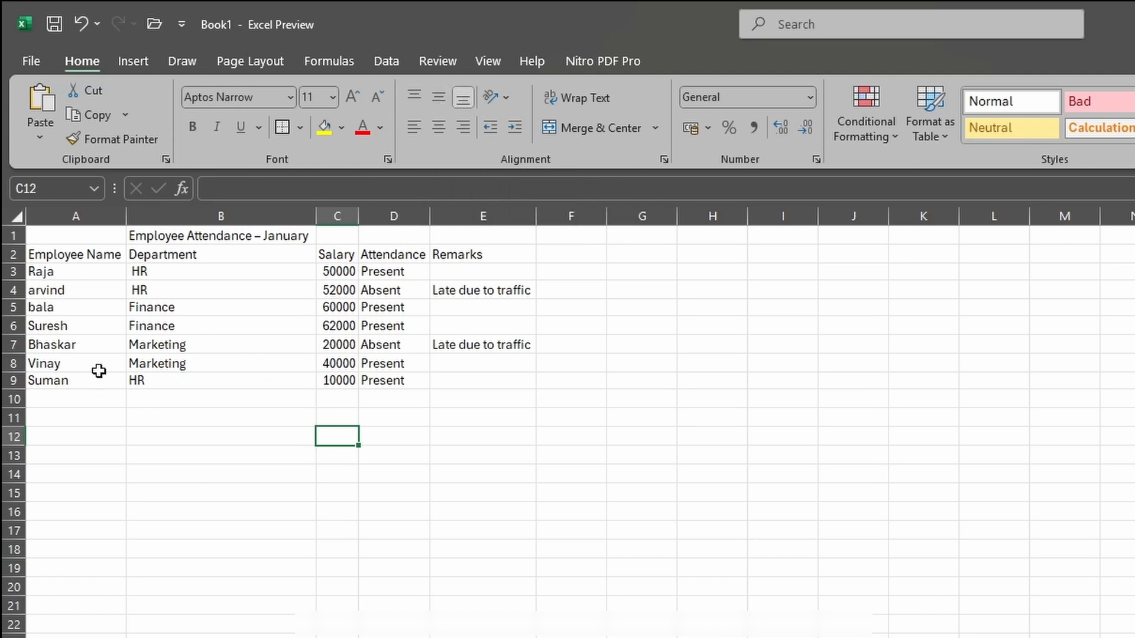
click(213, 446)
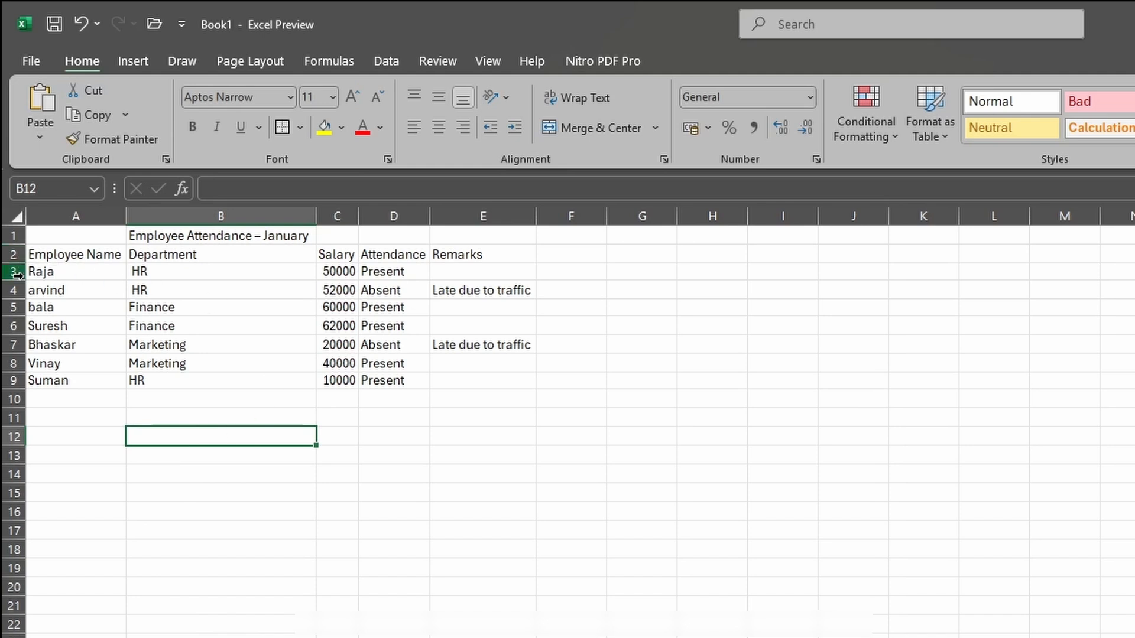
- Make row 2 roughly three times taller, and align the Employee Name header to the cell's top and Department to its vertical middle
drag(22, 262, 25, 303)
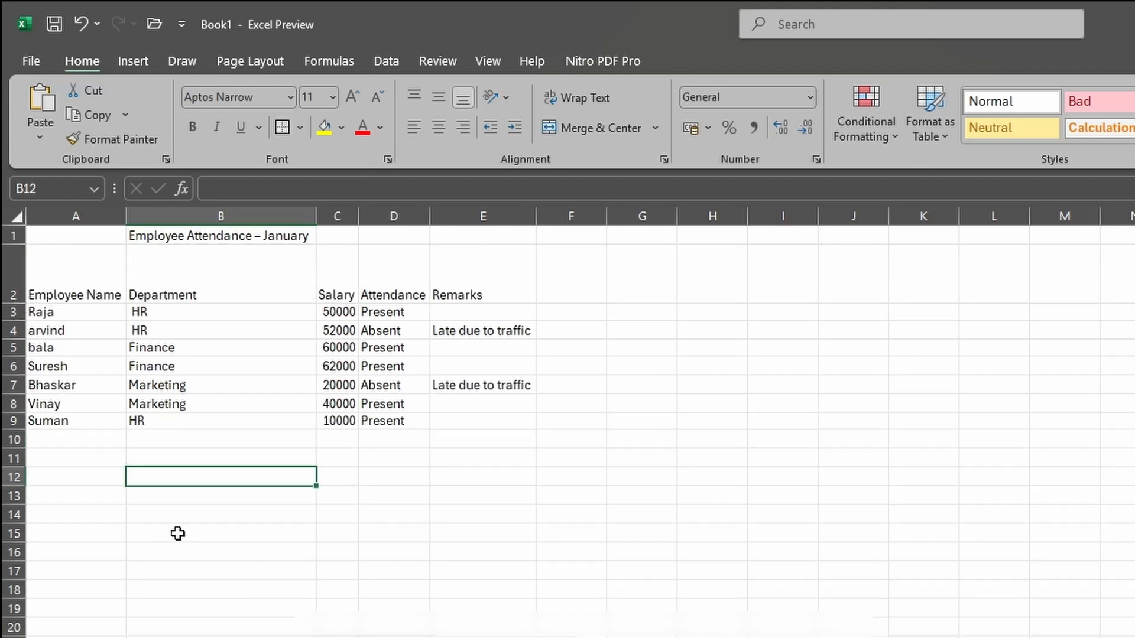
click(79, 289)
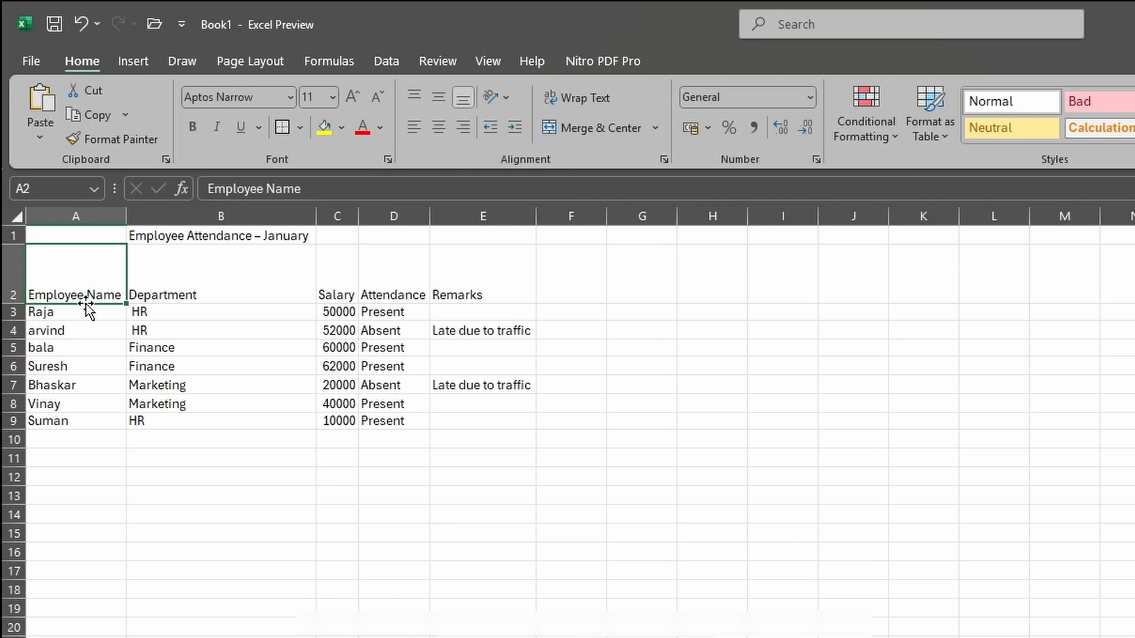
click(418, 90)
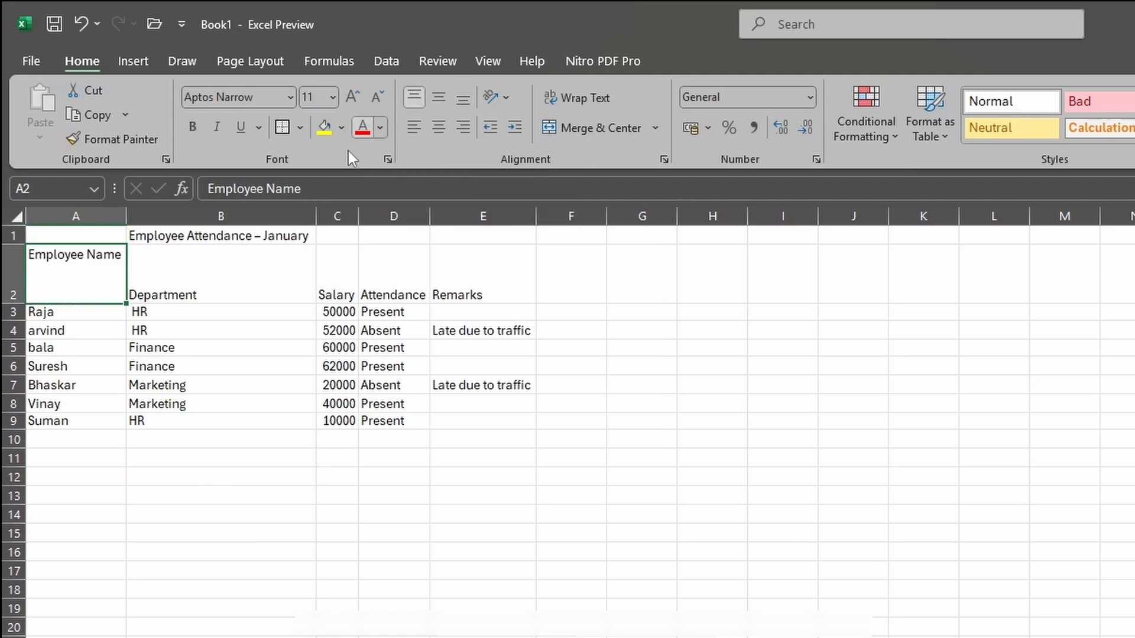
key(Right)
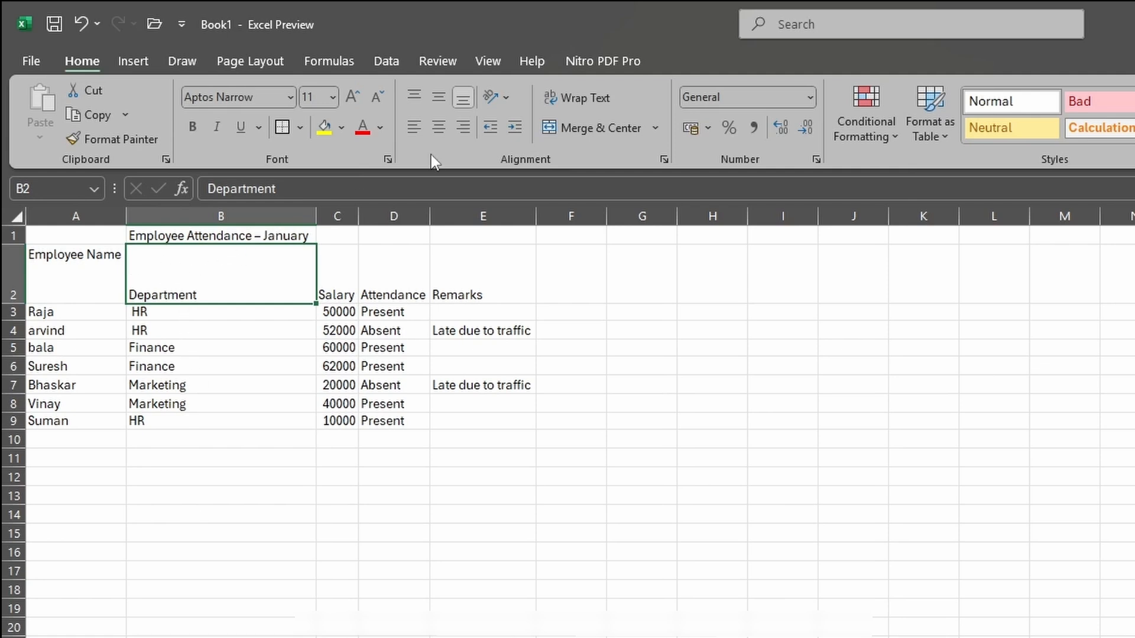
click(435, 101)
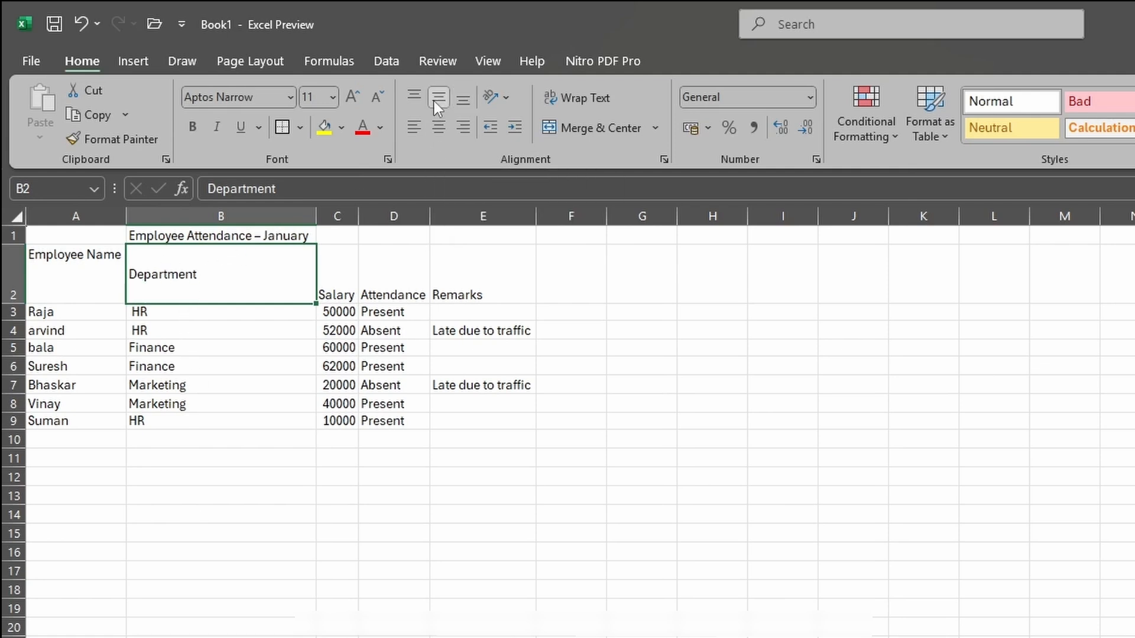
- Compare the vertical alignment of the Employee Name, Department and Salary headers, and AutoFit the height of row 2
click(337, 285)
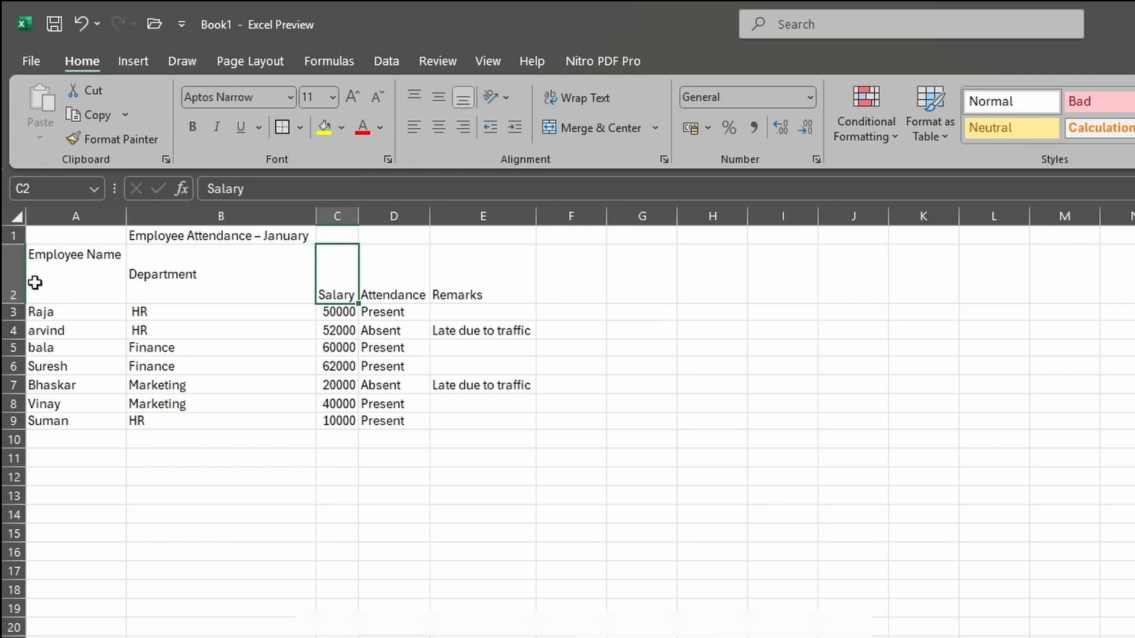
drag(76, 277, 334, 290)
click(282, 528)
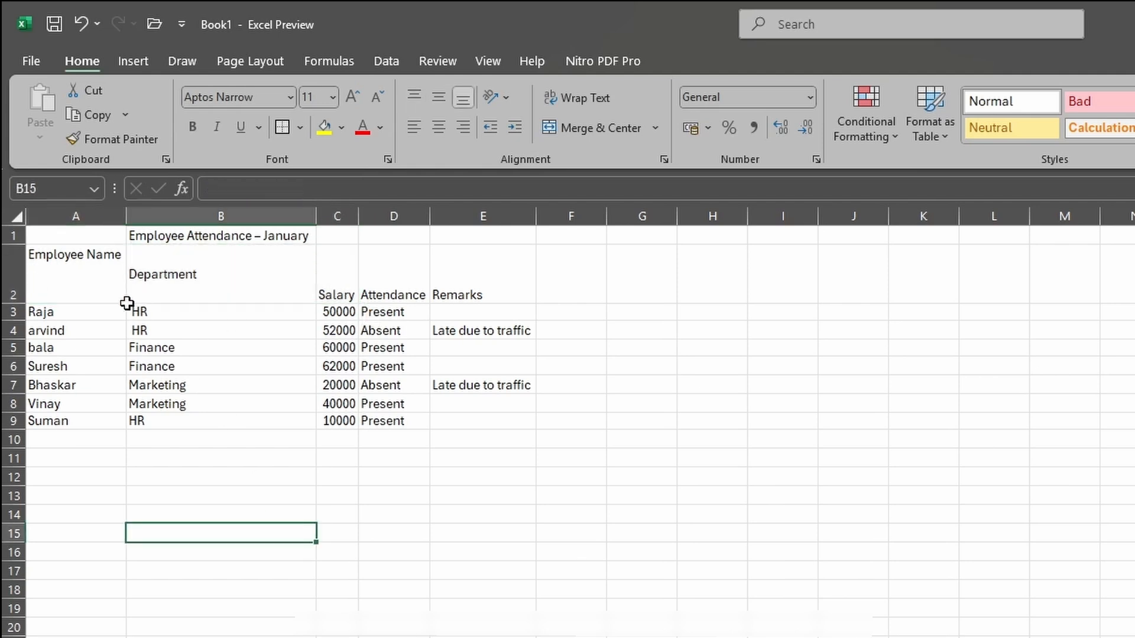
drag(76, 275, 337, 291)
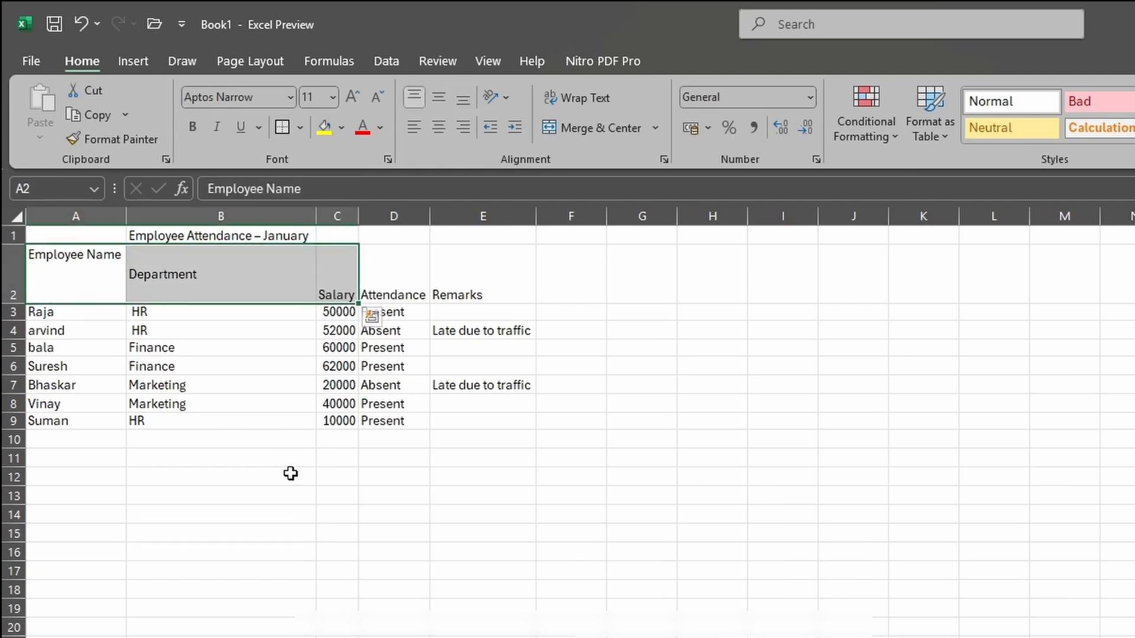
click(71, 272)
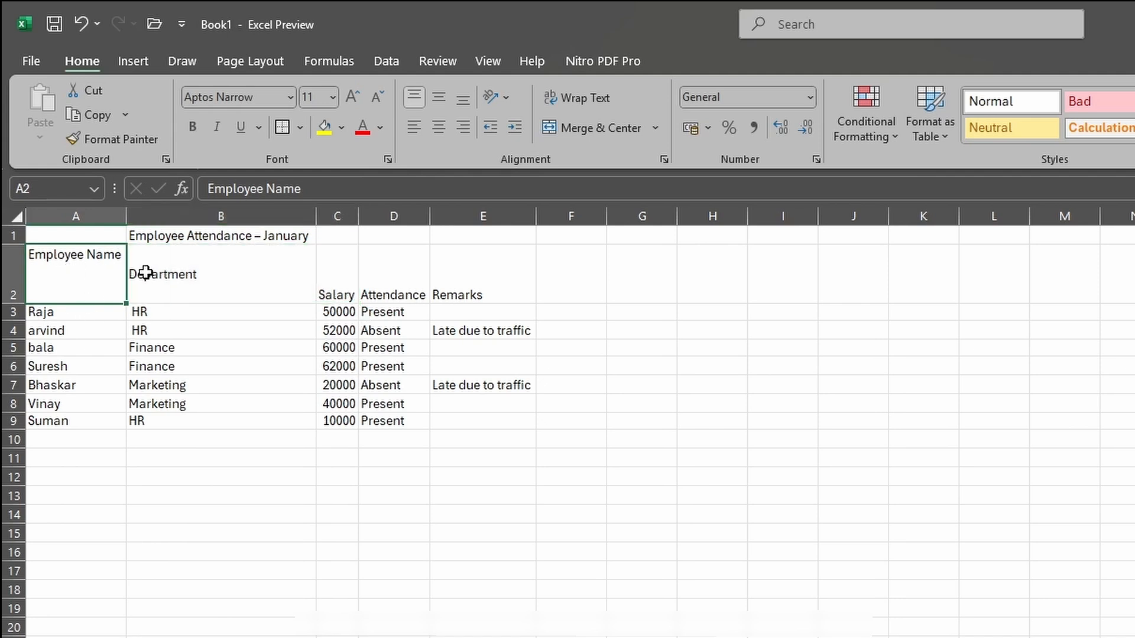
click(145, 273)
click(322, 267)
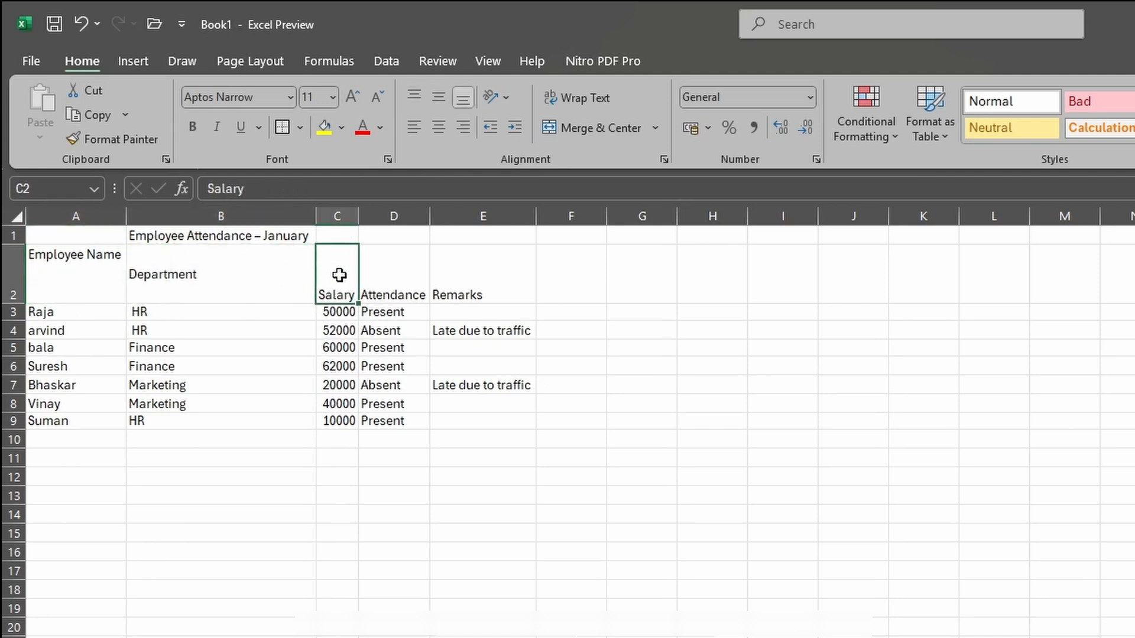
double_click(16, 304)
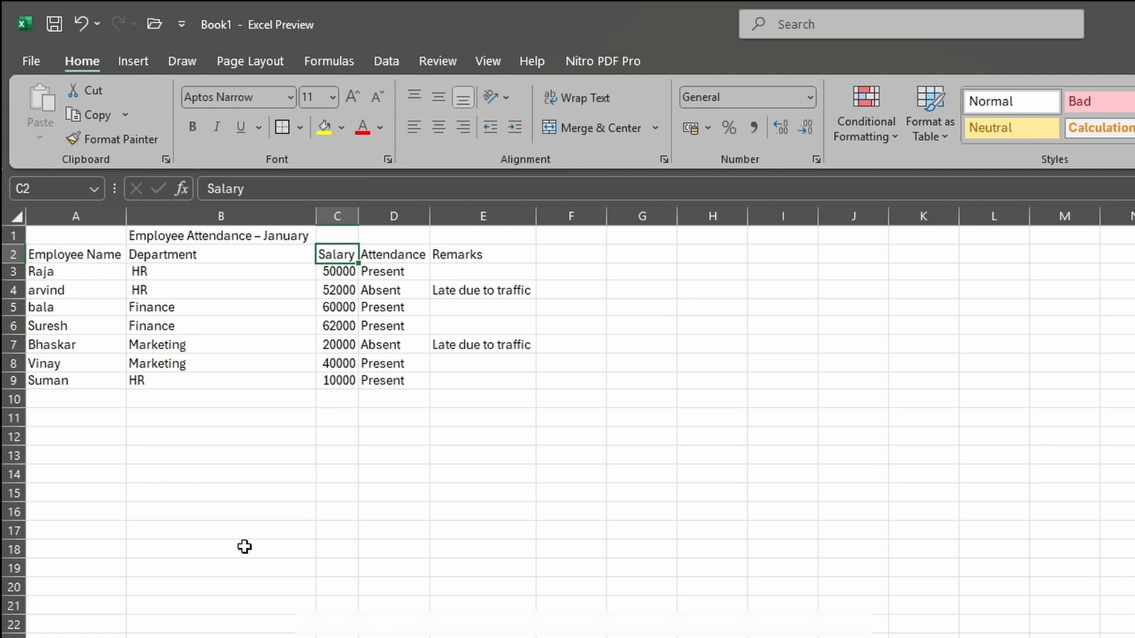
- Examine the horizontal alignment of the entries in the Salary, Department and Employee Name columns
click(336, 273)
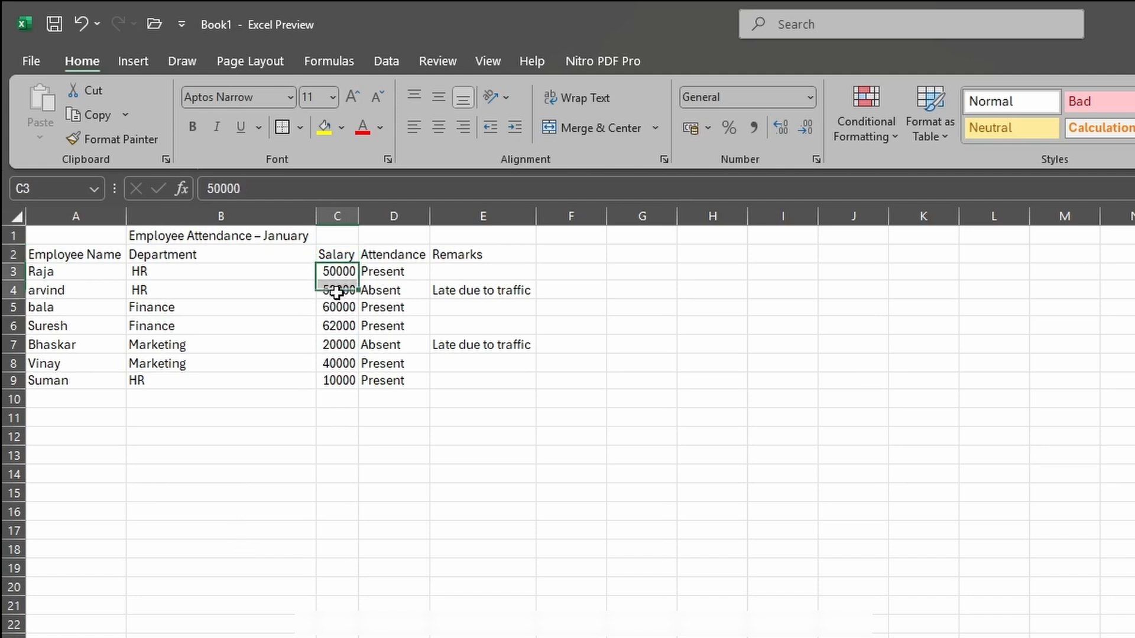
drag(337, 292, 337, 382)
click(211, 304)
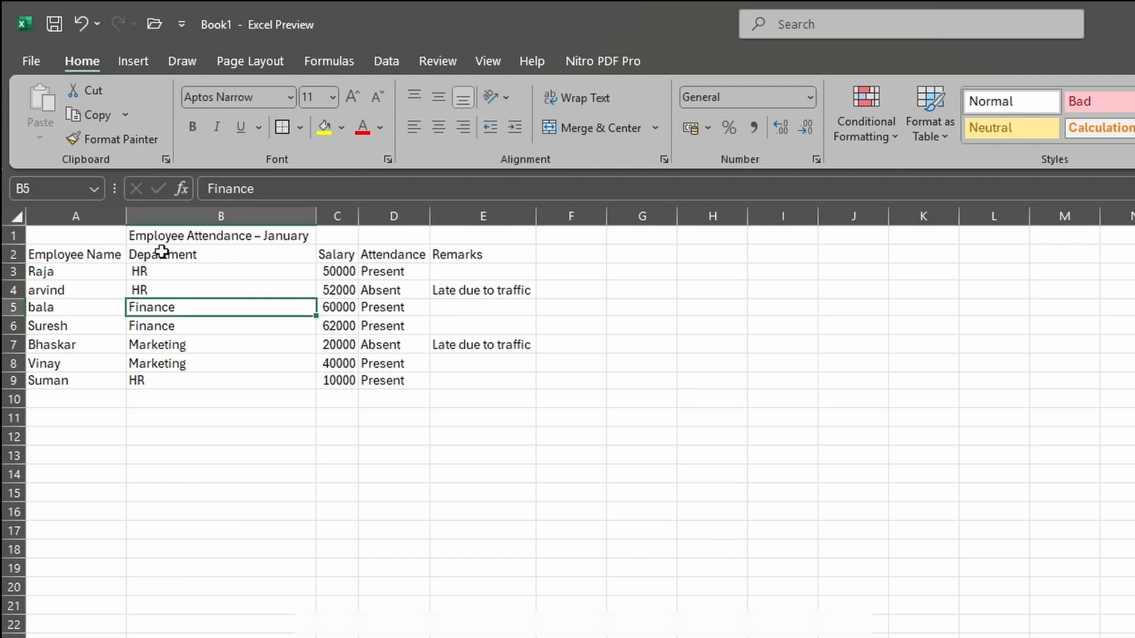
drag(162, 252, 160, 379)
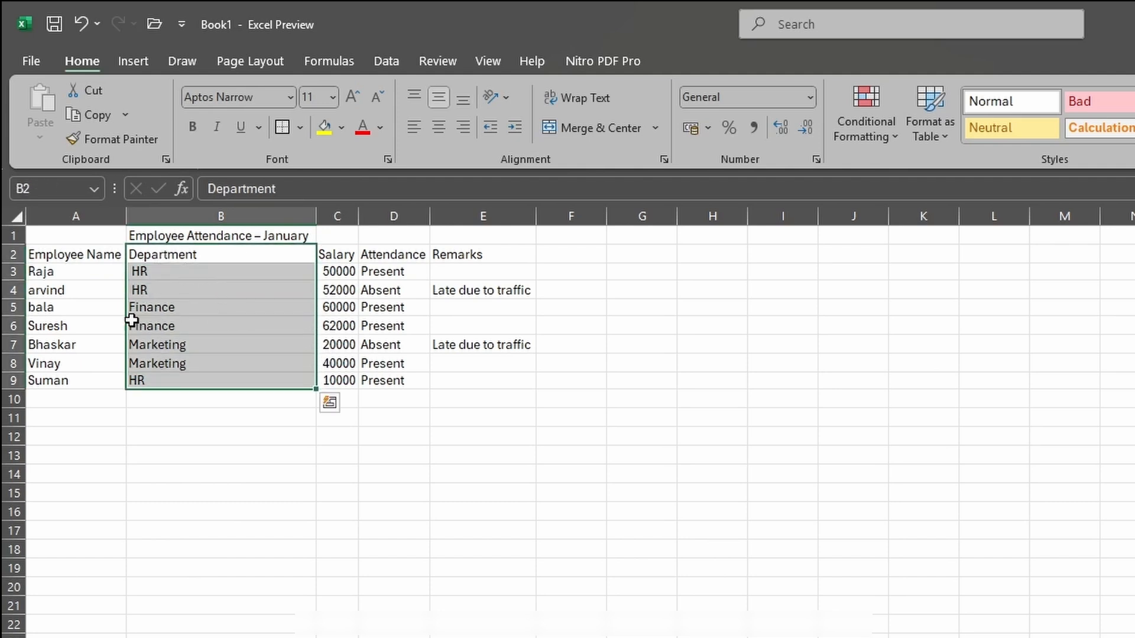
drag(66, 255, 59, 378)
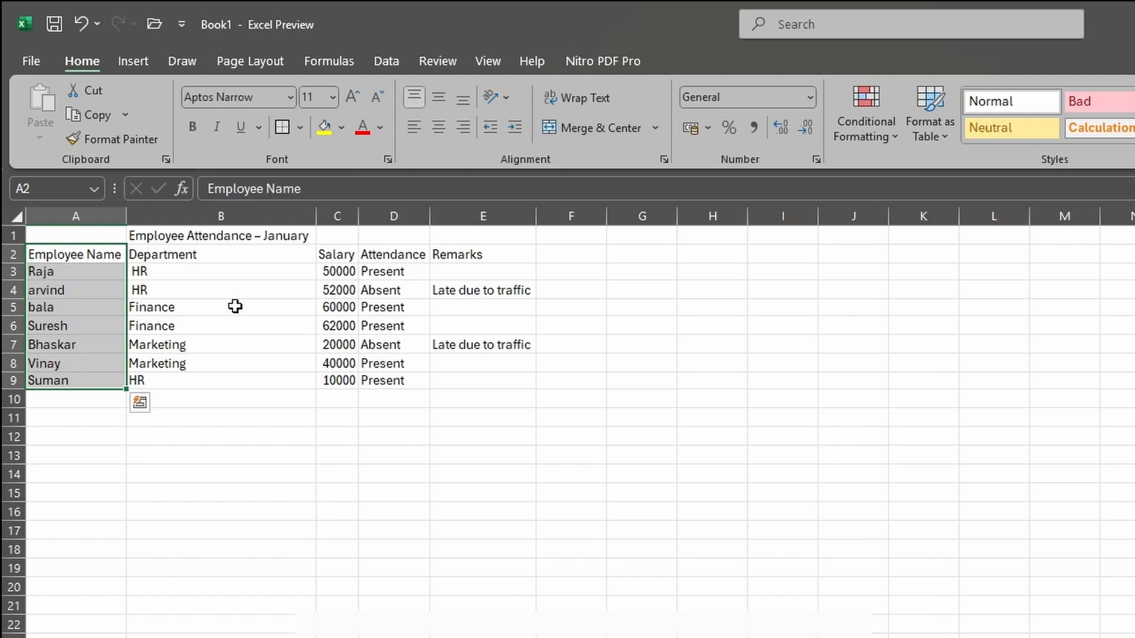
drag(177, 253, 175, 387)
click(401, 456)
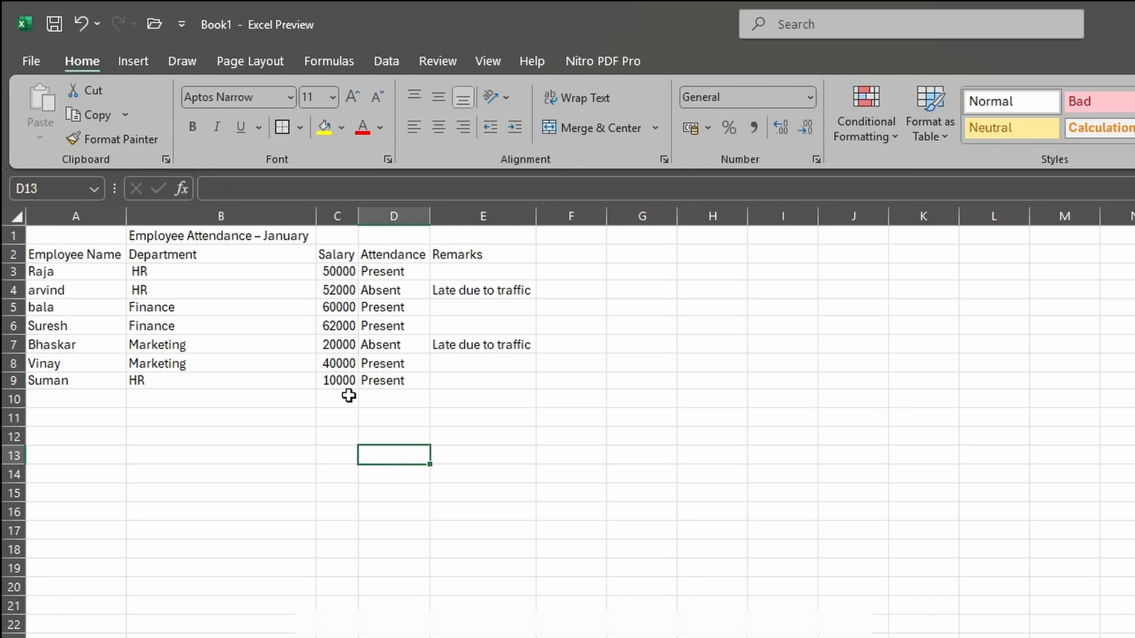
- Left-align the Employee Name header and the names in A3:A9, undoing any accidental move of those cells
click(96, 255)
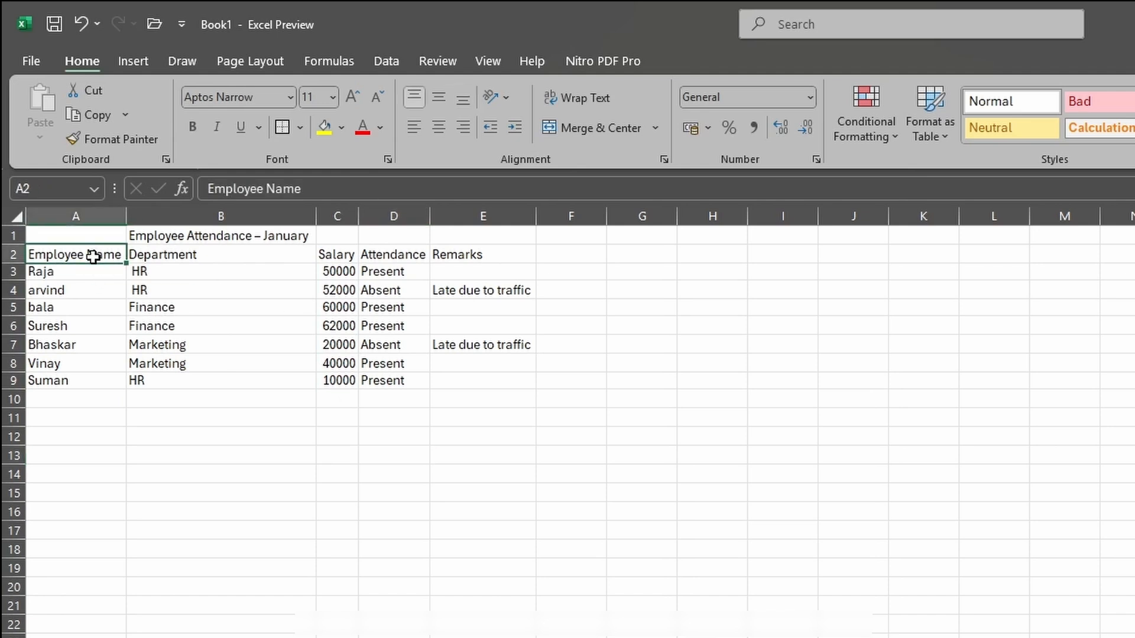
click(413, 127)
drag(89, 273, 86, 381)
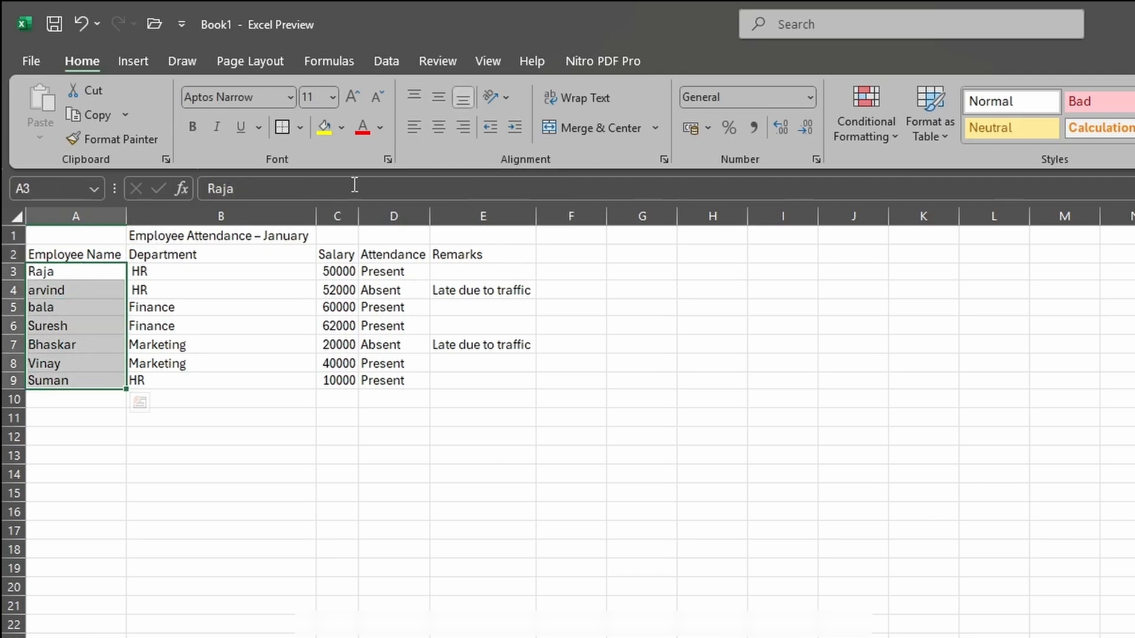
click(413, 130)
drag(45, 264, 77, 362)
key(ctrl+z)
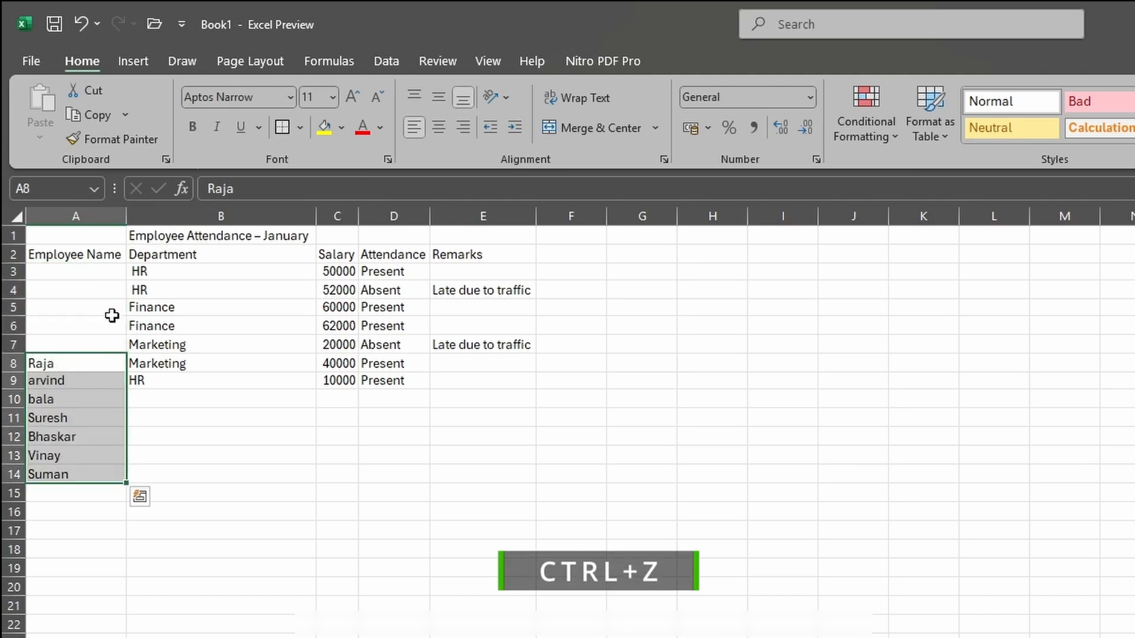
- Center the Department header and its entries horizontally in cells B2:B9
click(198, 292)
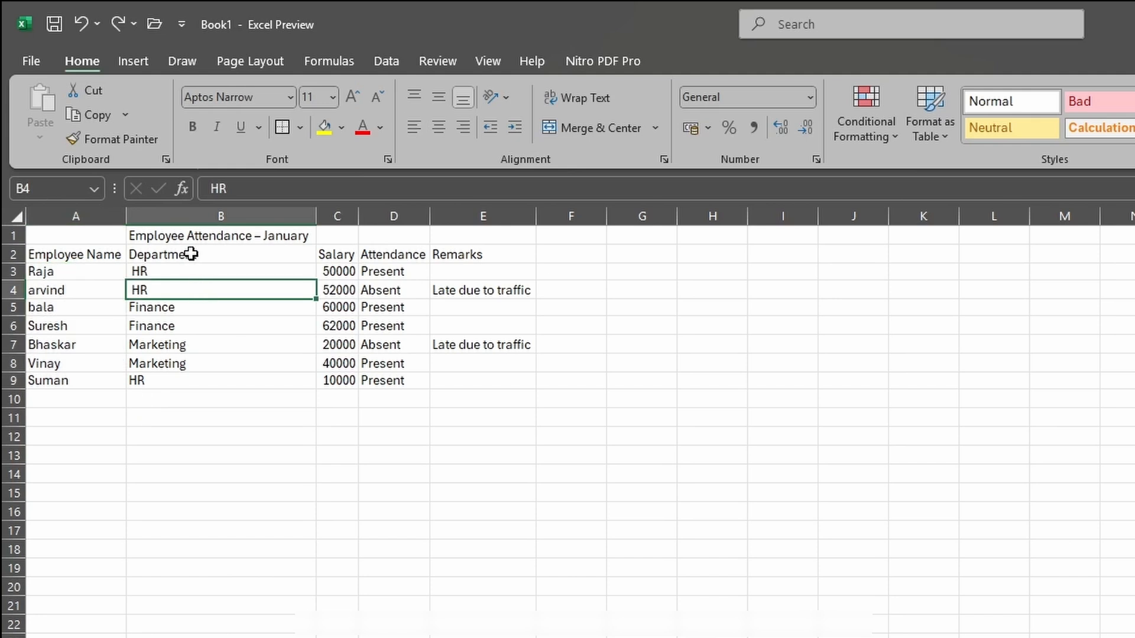
drag(191, 254, 192, 378)
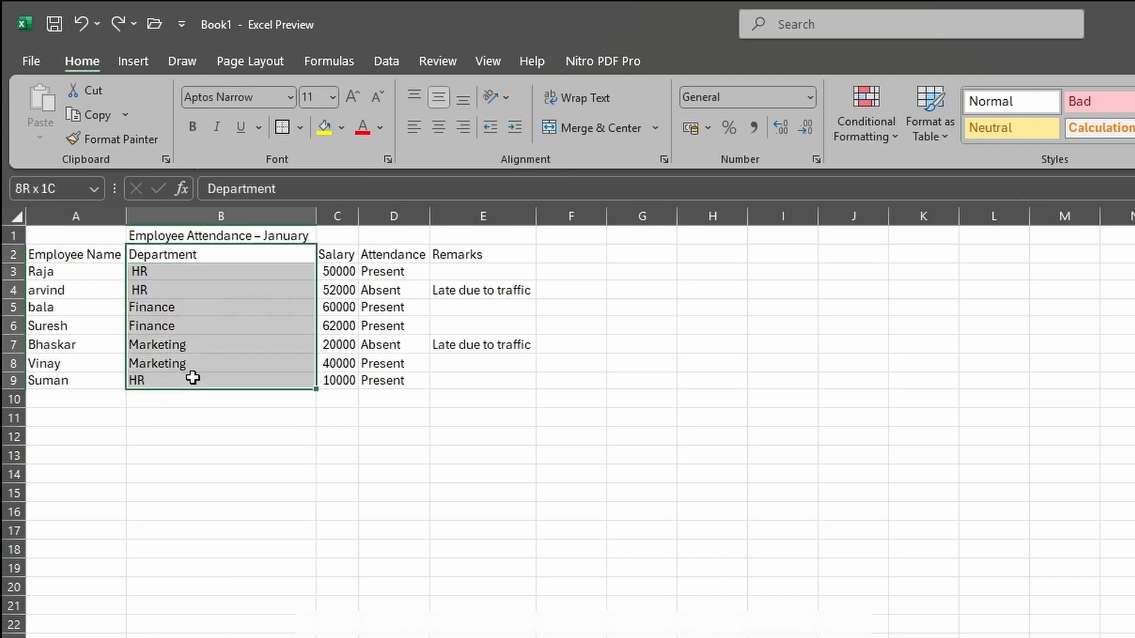
drag(210, 251, 253, 375)
click(443, 129)
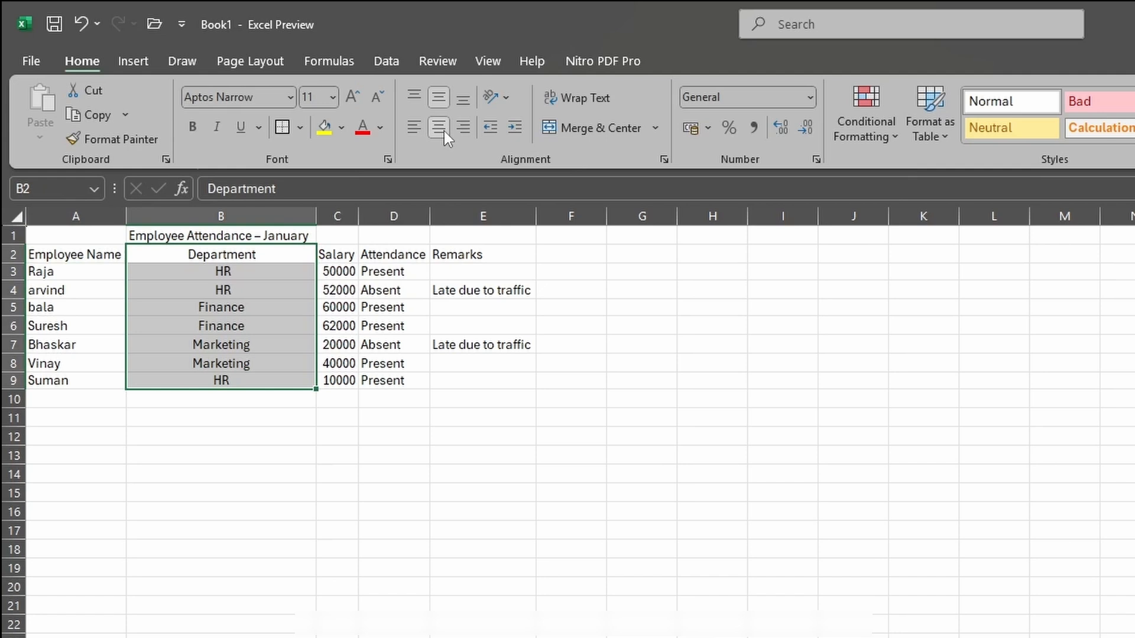
- Widen the Salary column and right-align its header in C2
click(271, 457)
click(336, 254)
drag(358, 216, 388, 216)
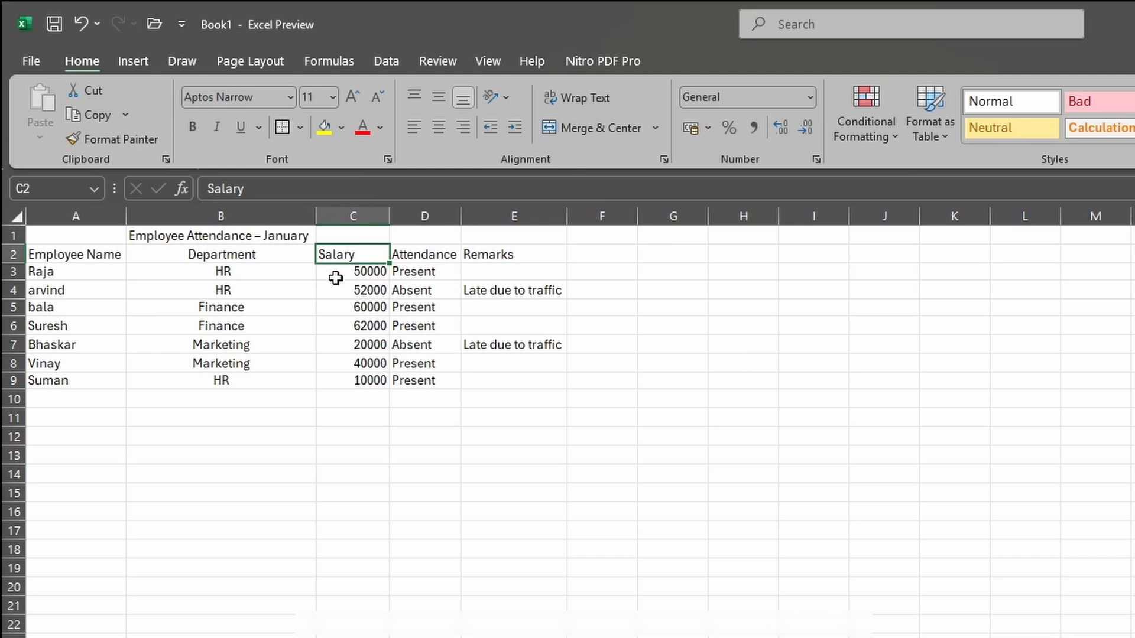
click(372, 420)
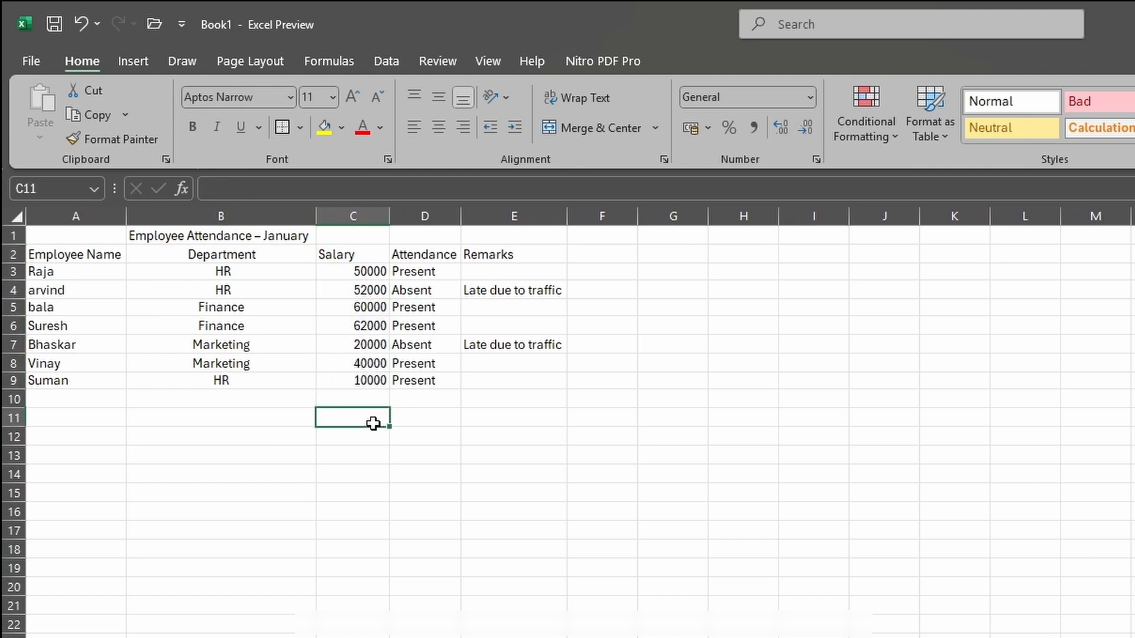
click(378, 255)
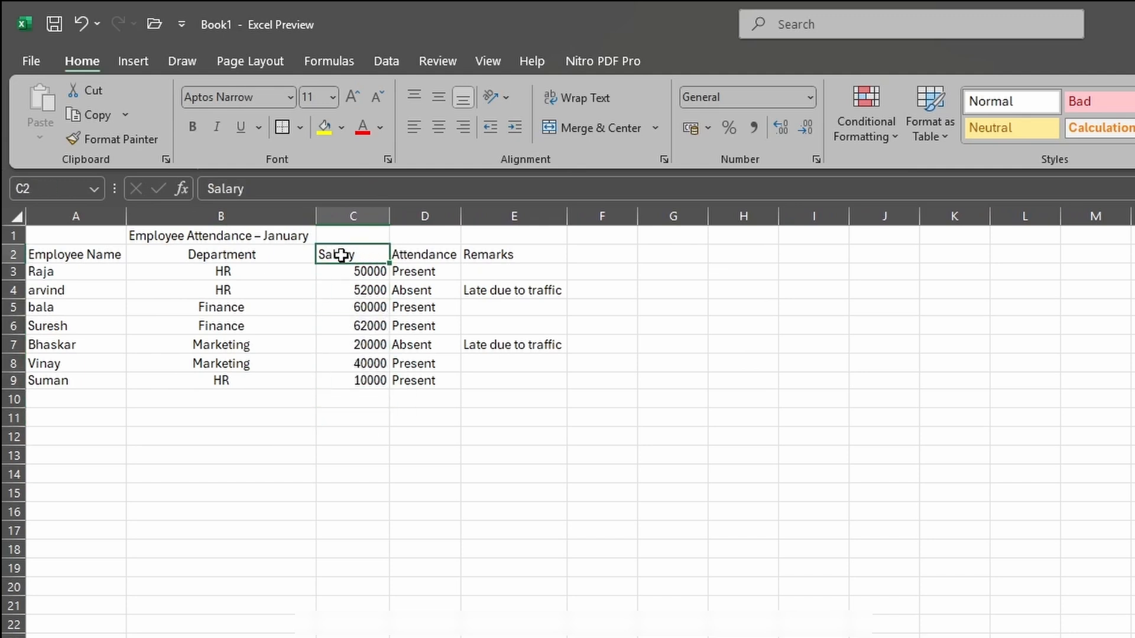
click(459, 133)
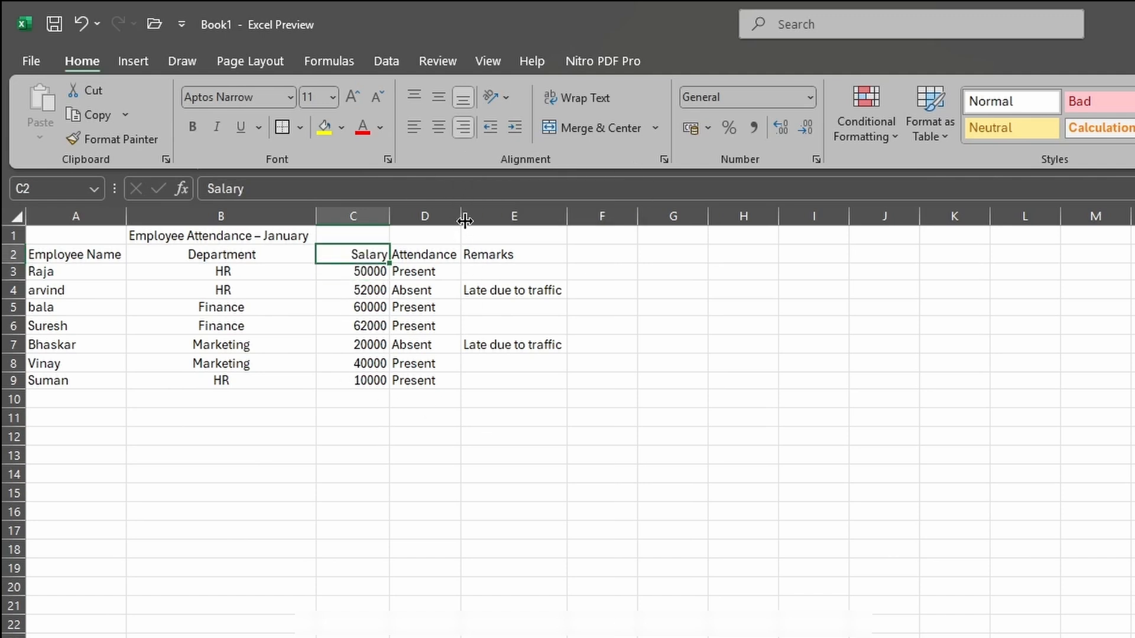
- Widen the Attendance column slightly and center the entries in D3:D9 horizontally
drag(461, 217, 468, 217)
click(426, 256)
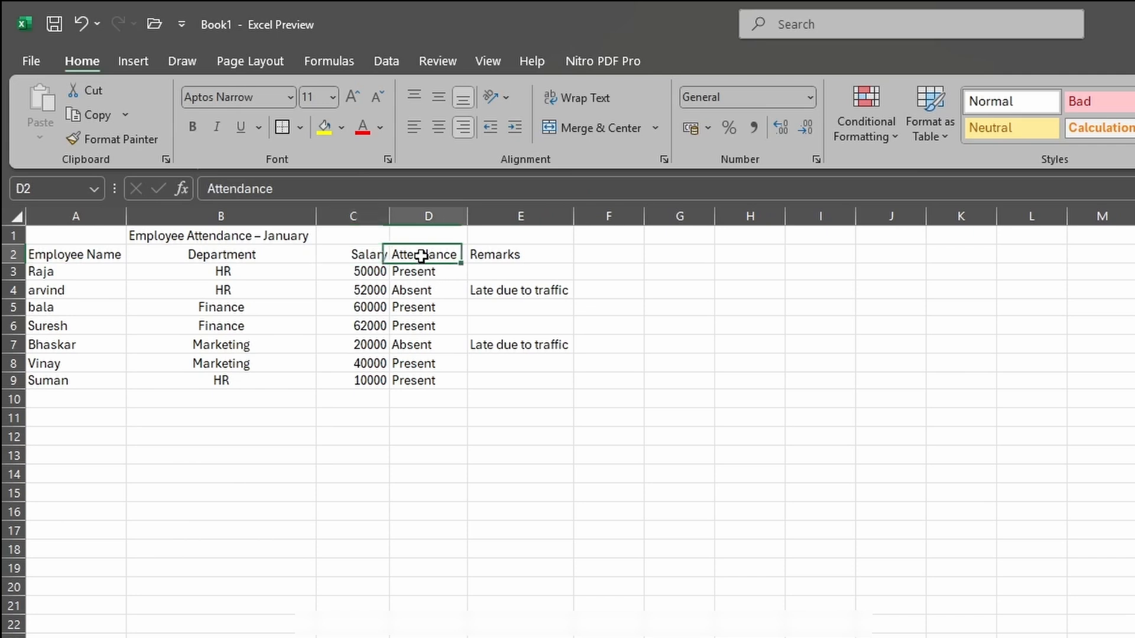
drag(424, 273, 434, 380)
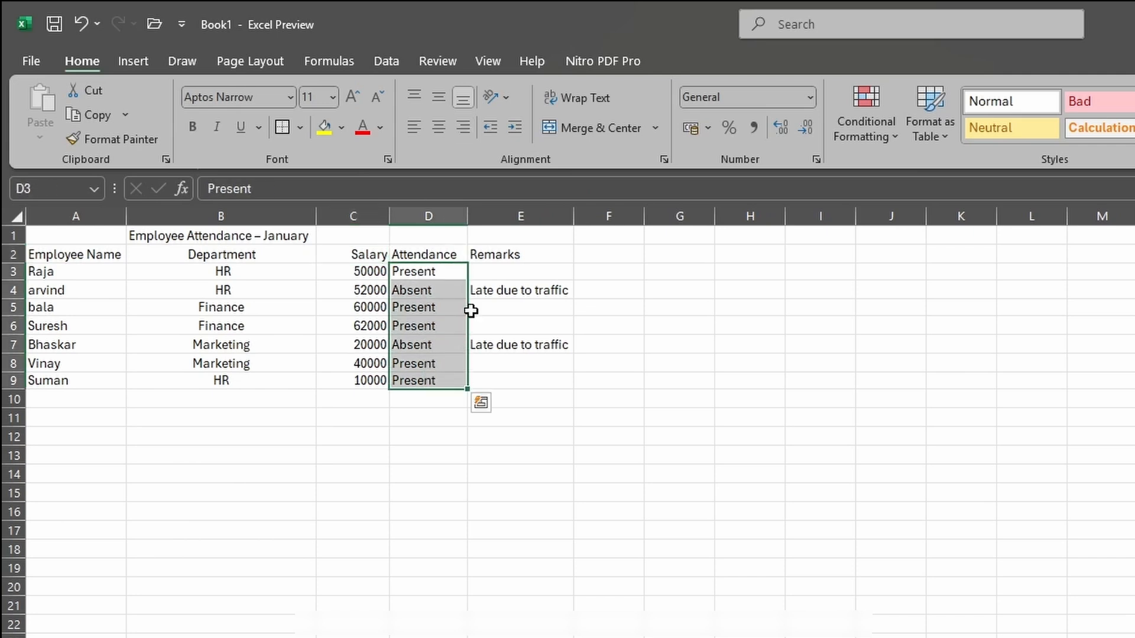
click(439, 127)
click(426, 490)
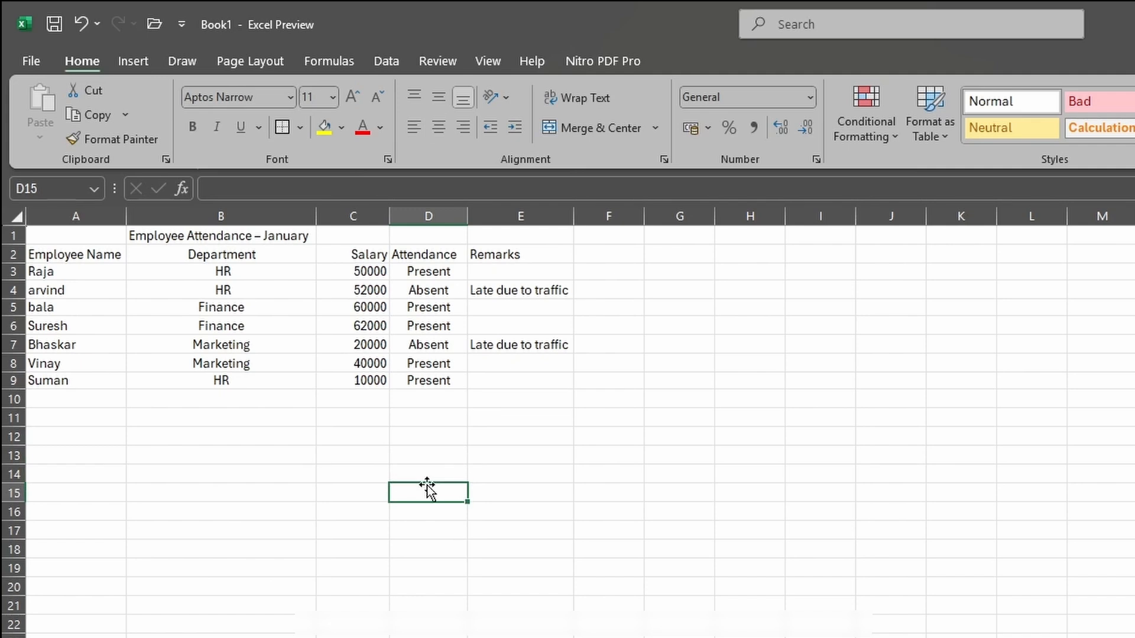
drag(73, 258, 539, 376)
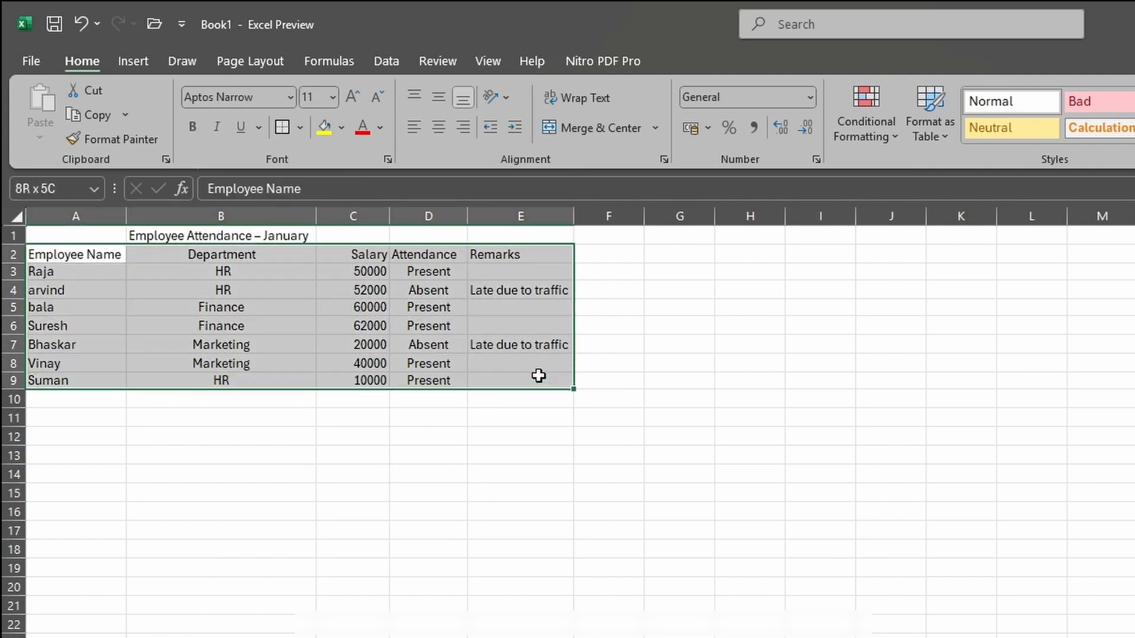
click(169, 323)
drag(76, 254, 514, 374)
click(477, 491)
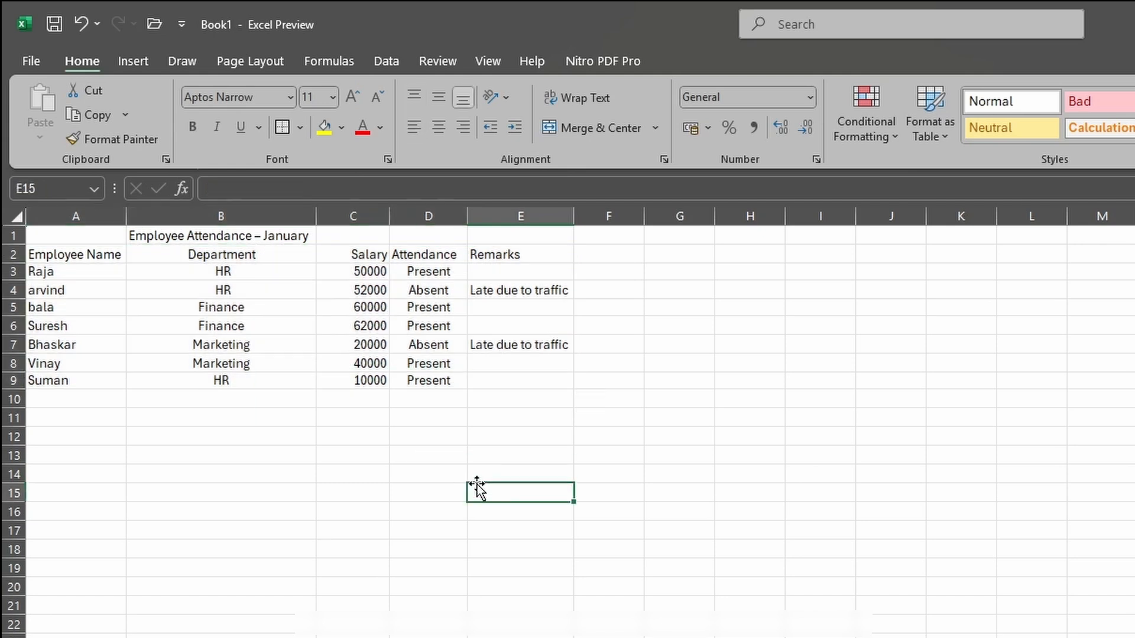
- Center the Remarks header in E2 and the remarks in E4:E7 horizontally
click(520, 256)
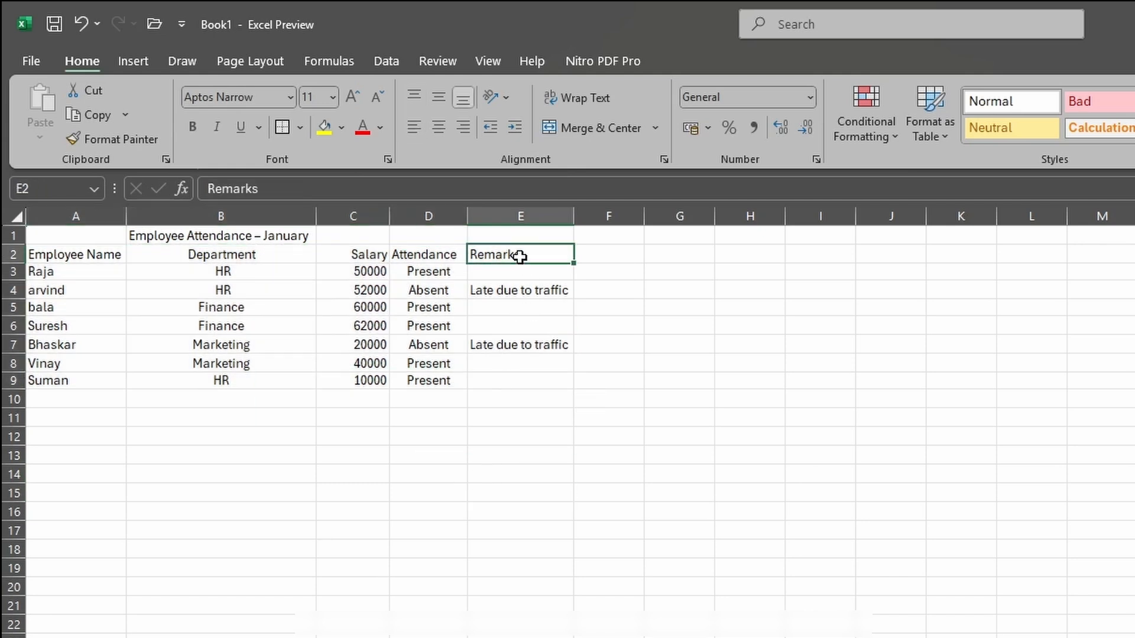
click(442, 126)
click(515, 418)
drag(514, 292, 510, 344)
click(435, 128)
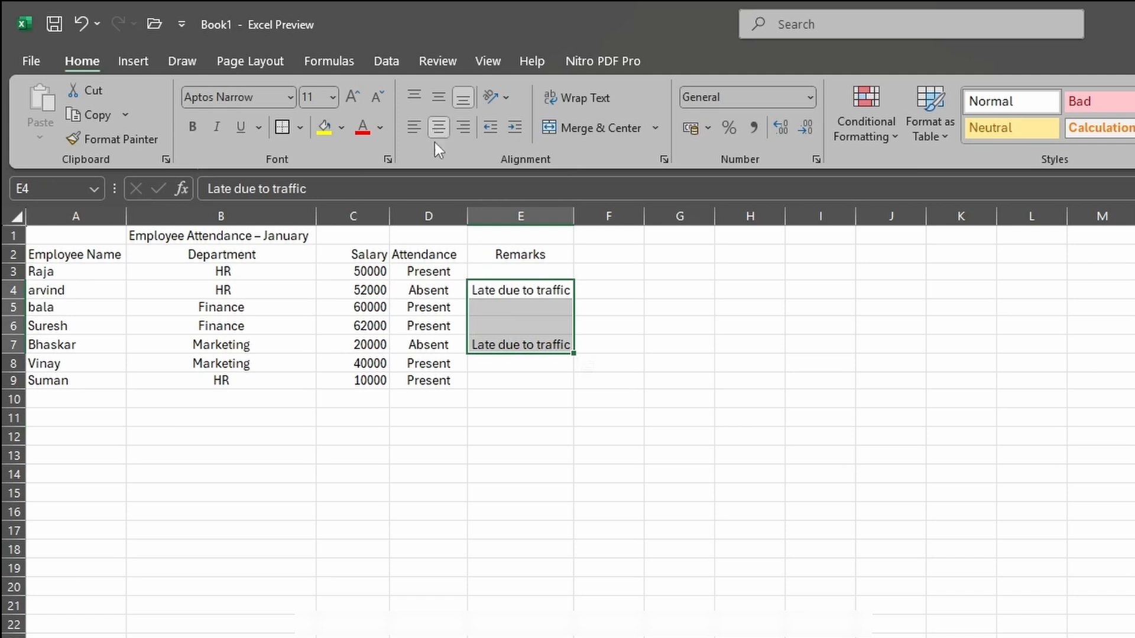
- AutoFit the widths of the Remarks and Salary columns to their contents
click(520, 455)
drag(573, 217, 606, 216)
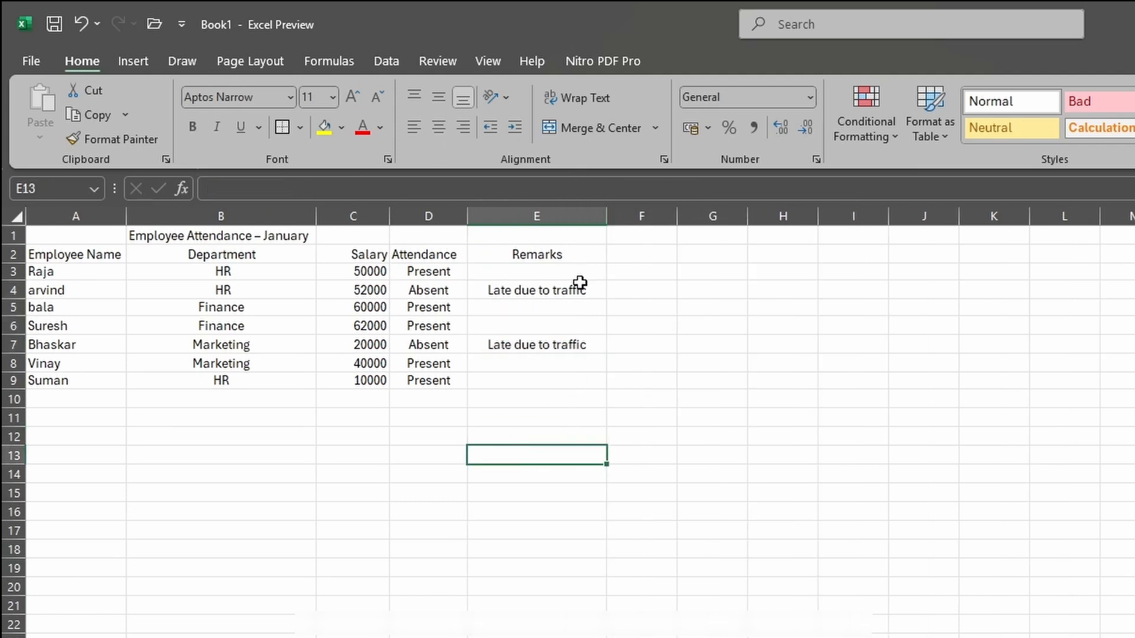
double_click(608, 217)
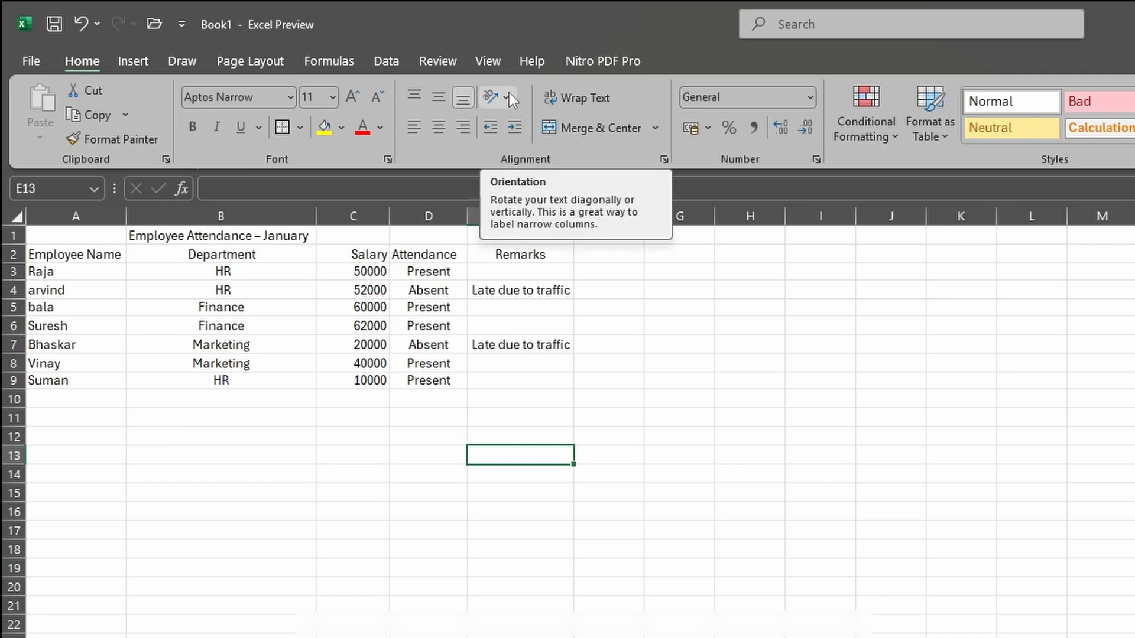
click(393, 513)
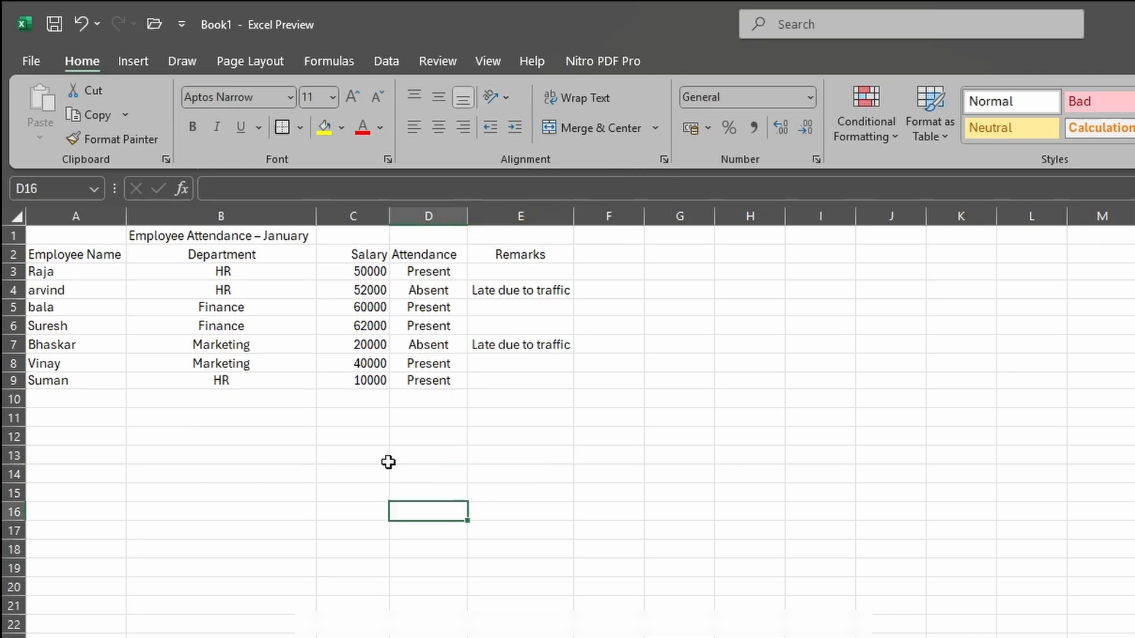
click(419, 249)
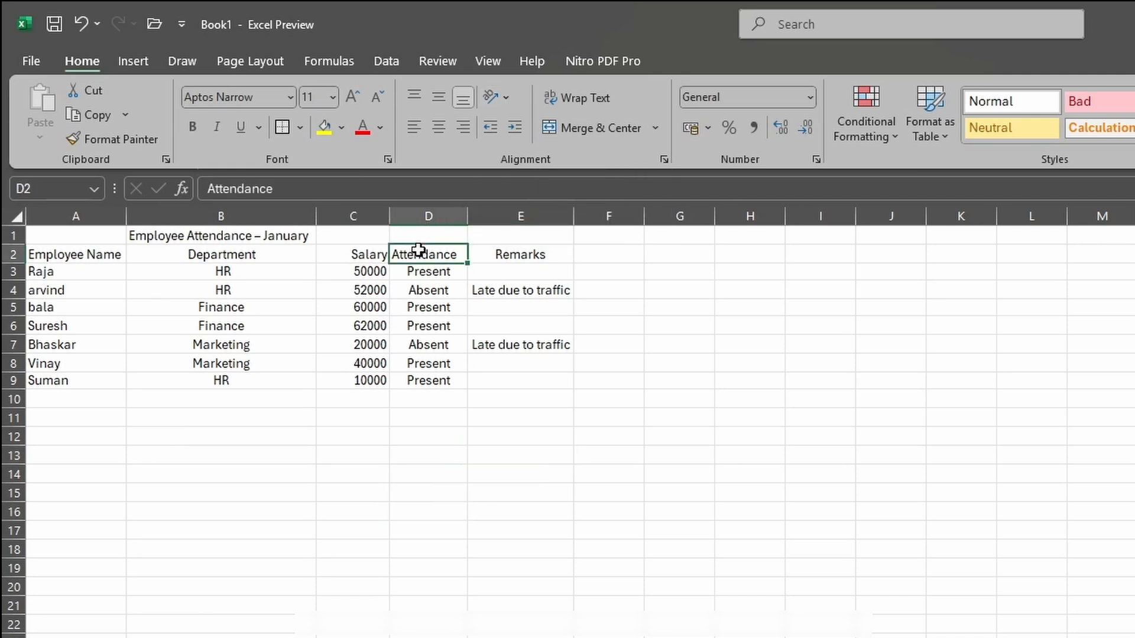
click(286, 252)
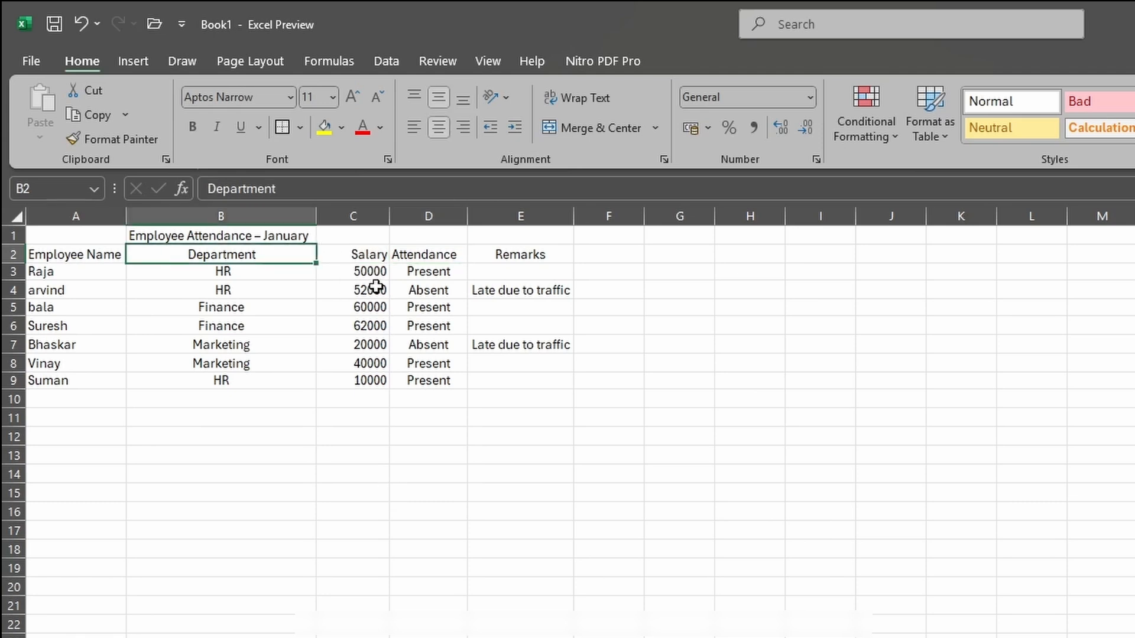
drag(389, 217, 349, 216)
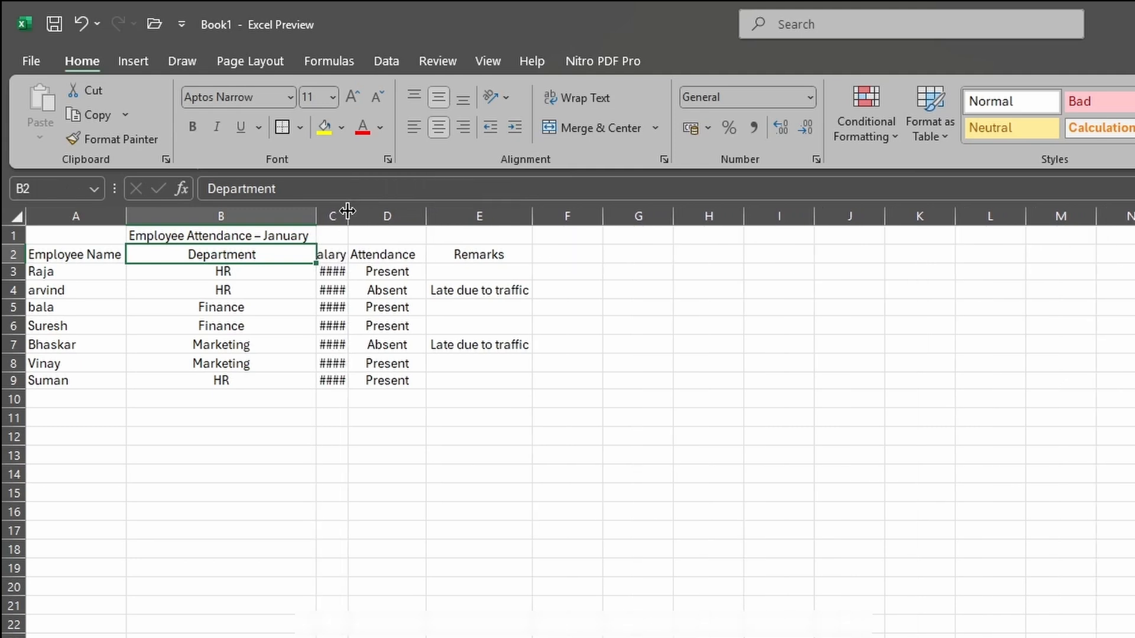
double_click(348, 217)
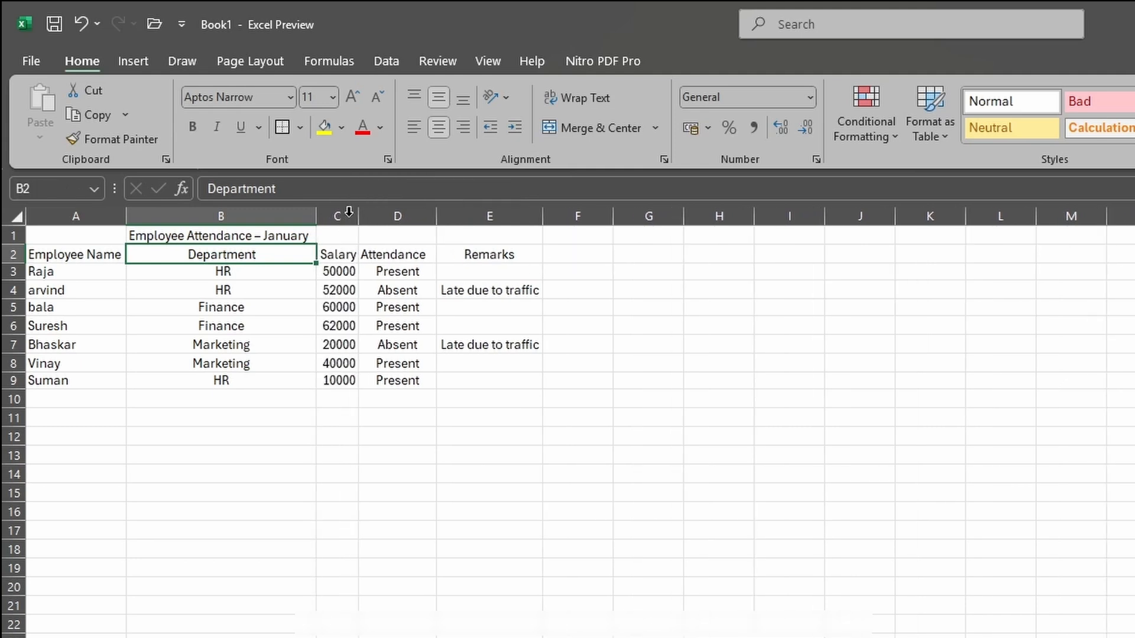
- Rotate the Salary header in C2 with the Angle Counterclockwise orientation
click(345, 255)
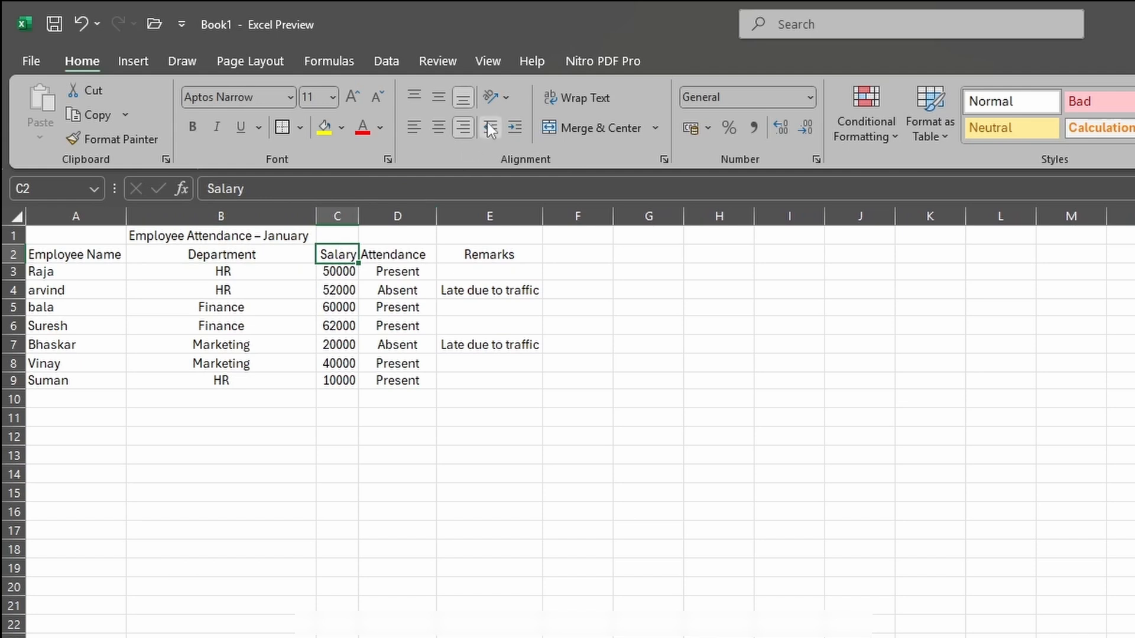
click(505, 103)
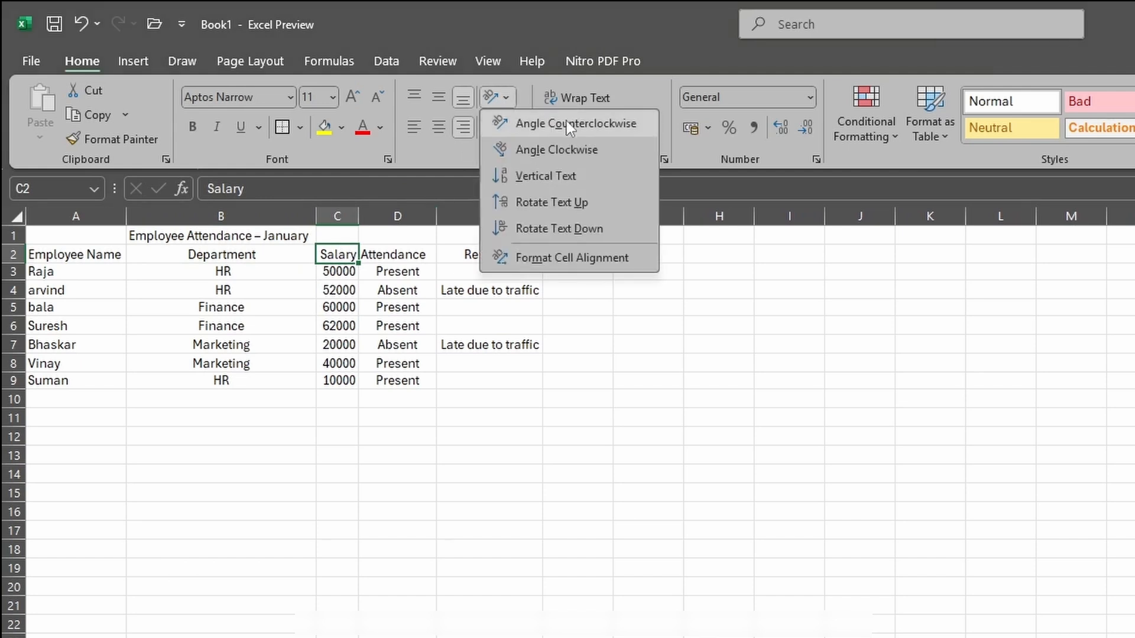
click(508, 134)
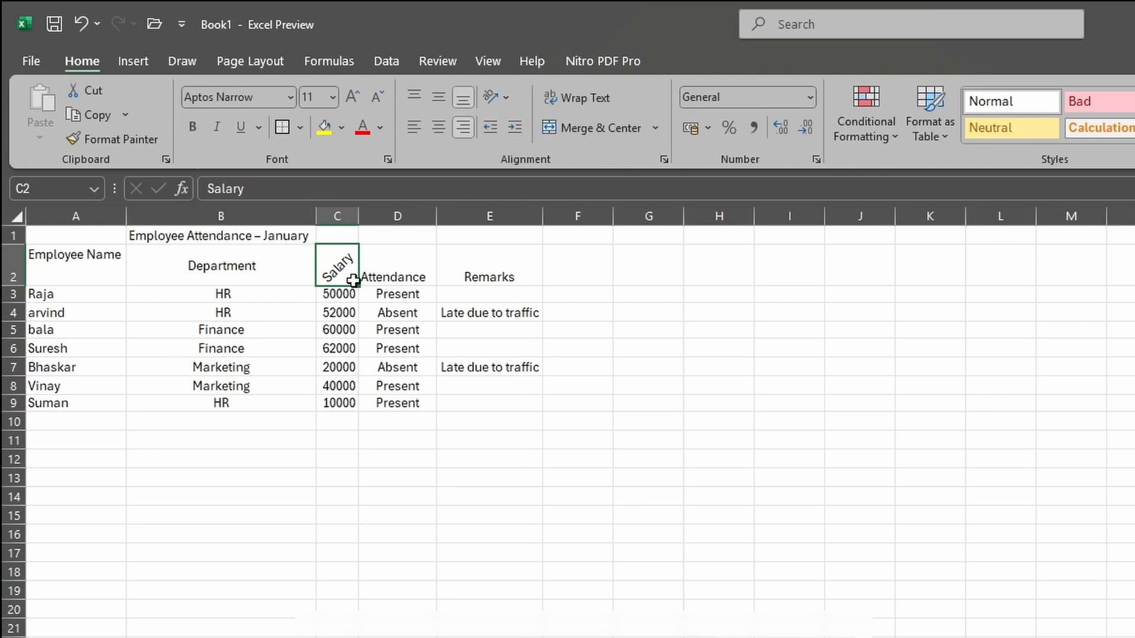
- Apply the Angle Counterclockwise orientation to all the table headers in A2:E2
drag(66, 261, 473, 269)
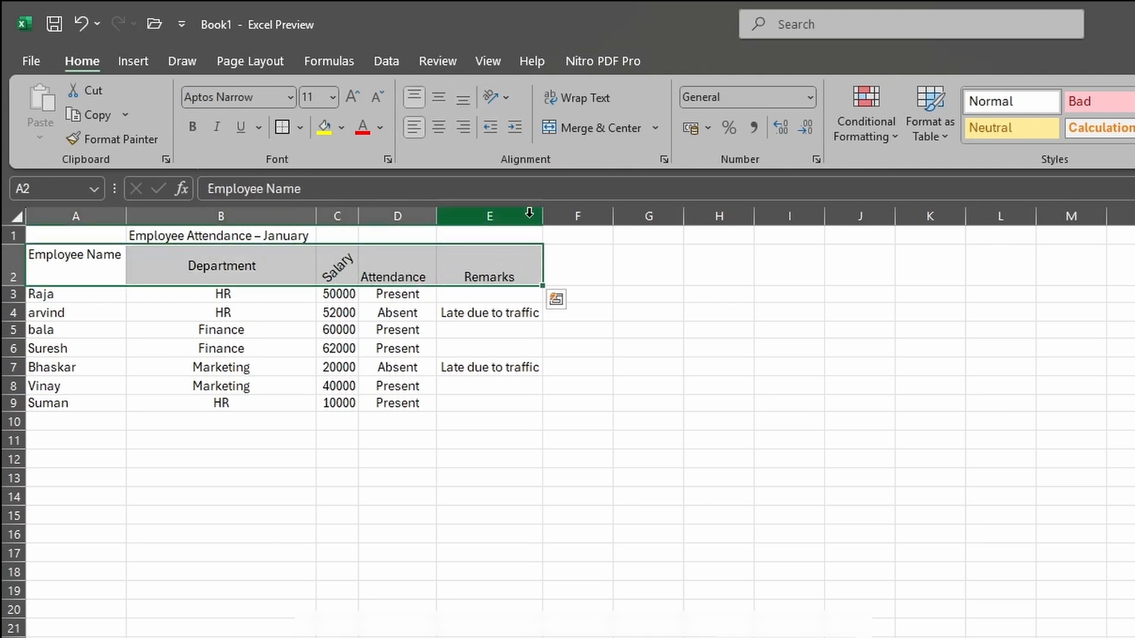
click(497, 97)
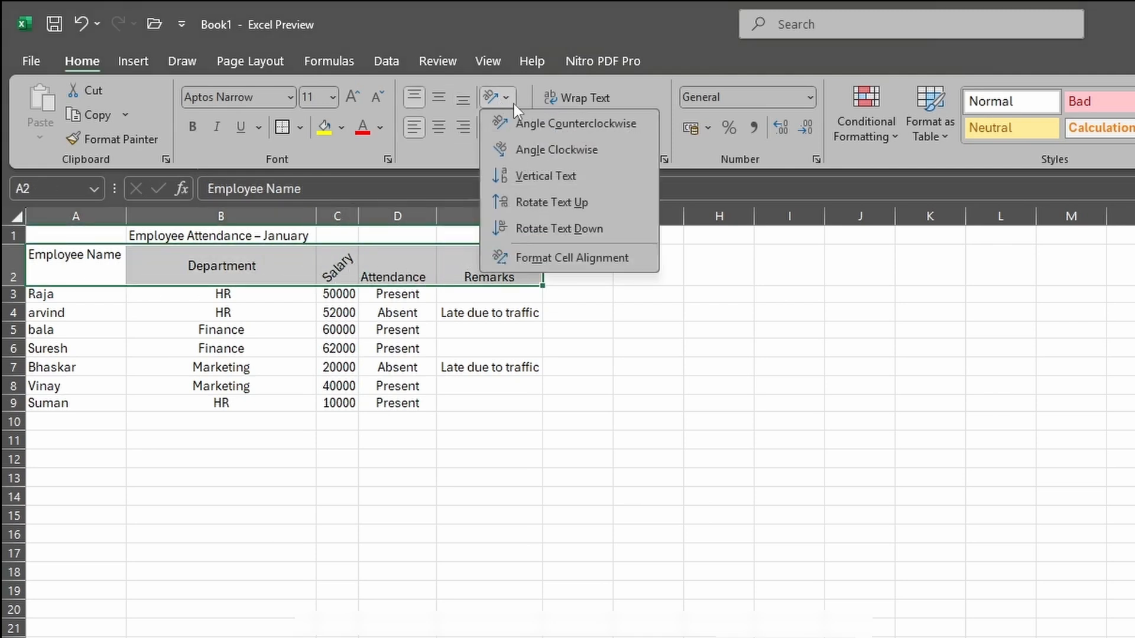
click(559, 121)
click(367, 538)
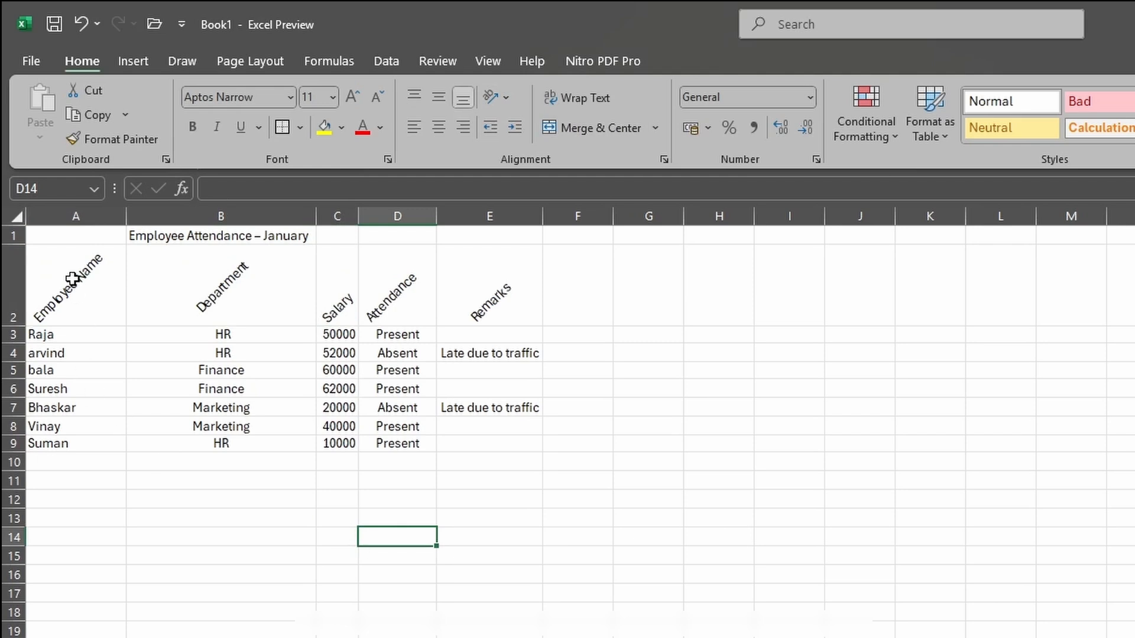
drag(72, 278, 490, 437)
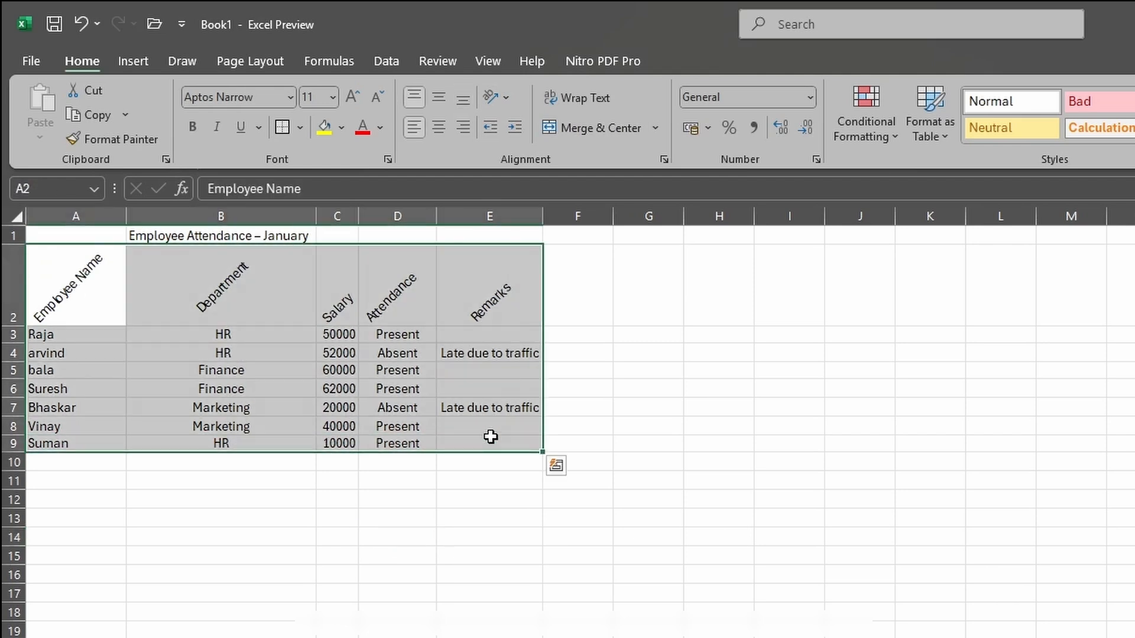
click(369, 499)
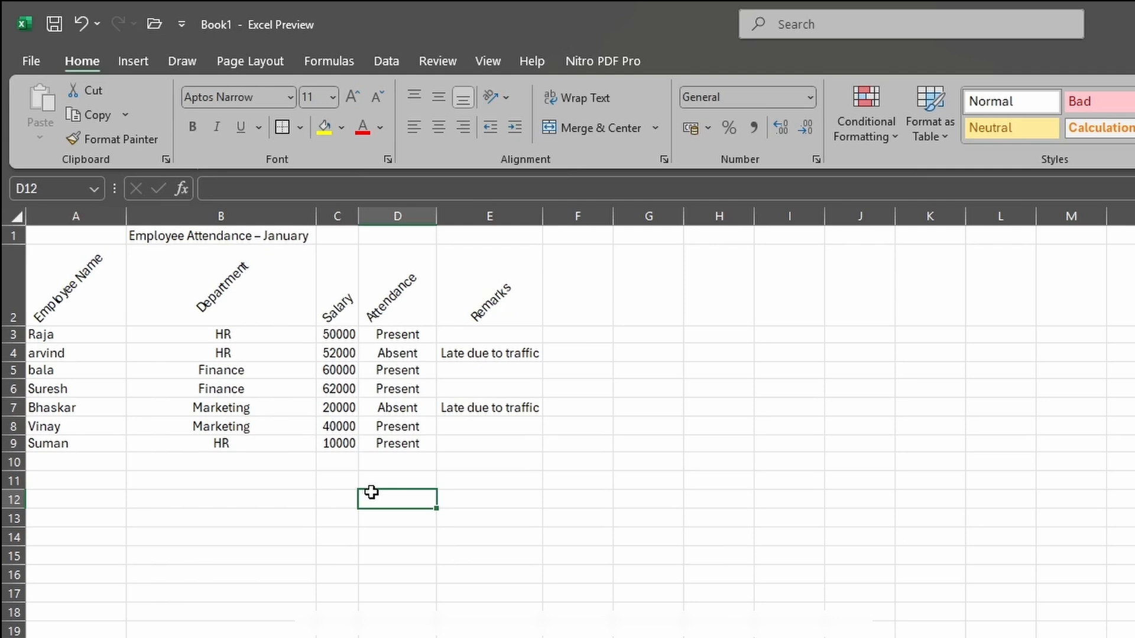
- Remove the Angle Counterclockwise orientation from the whole of row 2
click(13, 284)
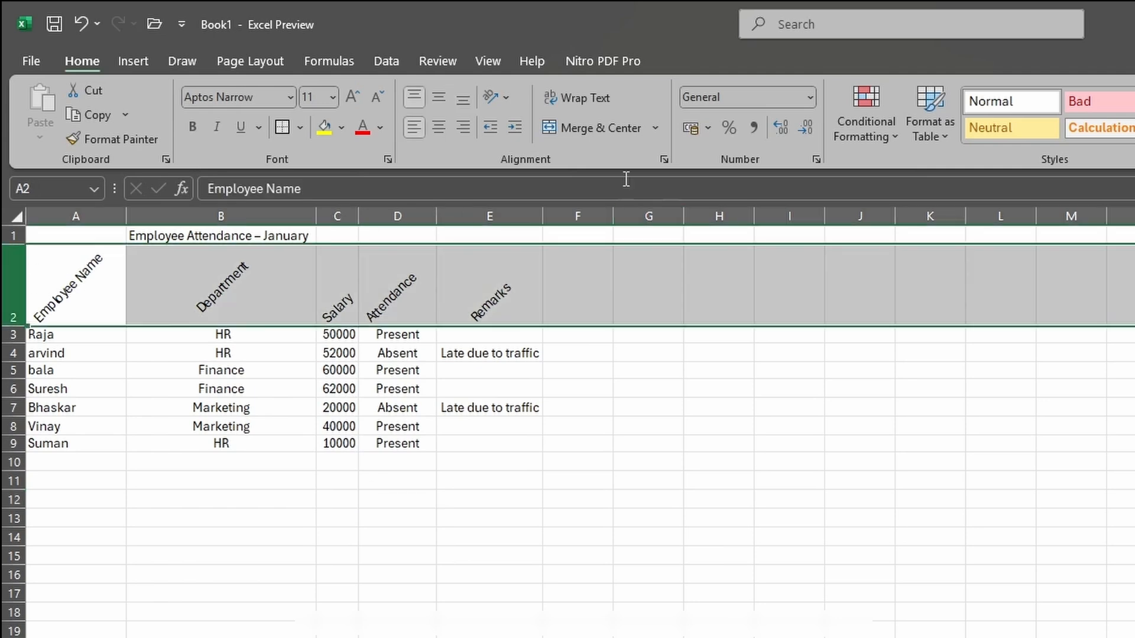
click(495, 97)
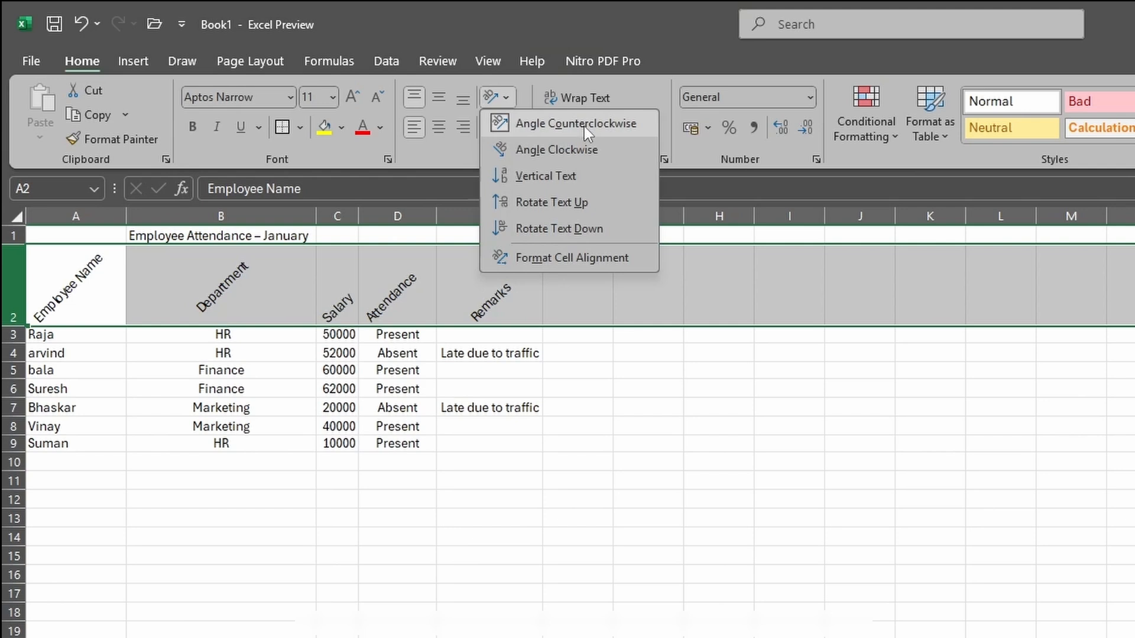
click(604, 129)
click(545, 442)
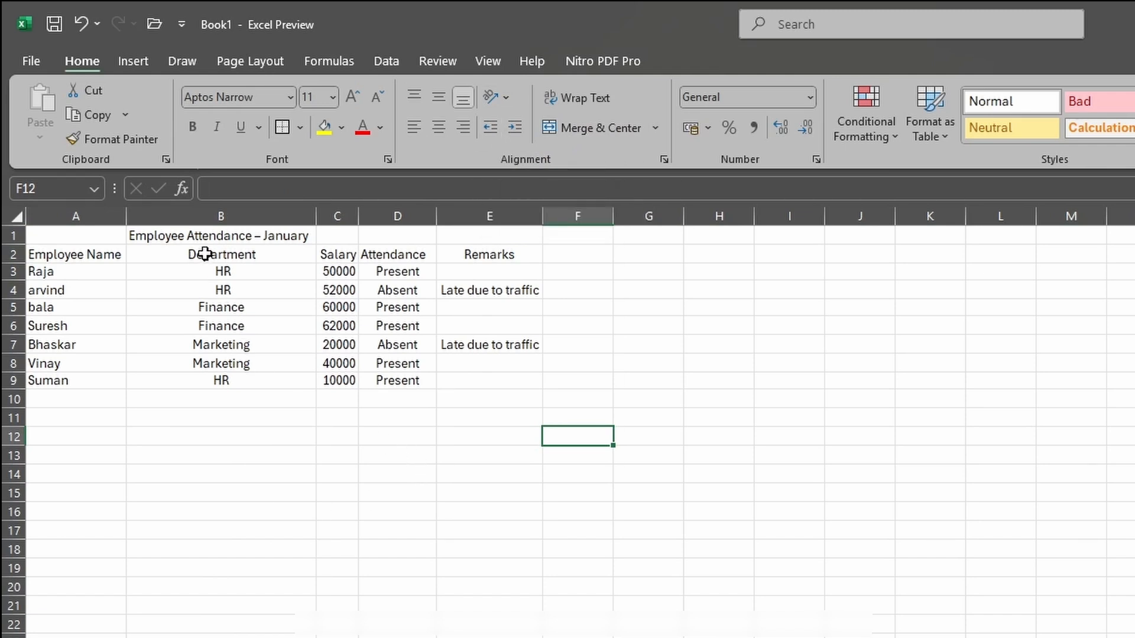
- Copy the Department header from B2 to E12 and the HR entry from B3 to E13
mouse_move(205, 254)
mouse_down()
mouse_move(222, 325)
mouse_move(225, 260)
mouse_up()
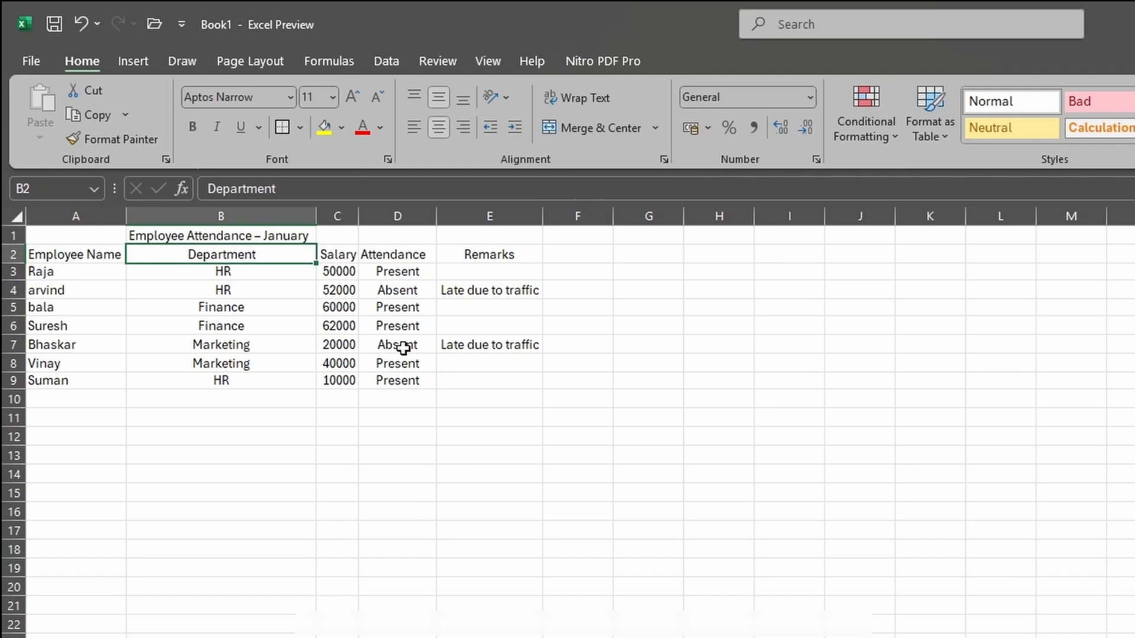
key(ctrl+c)
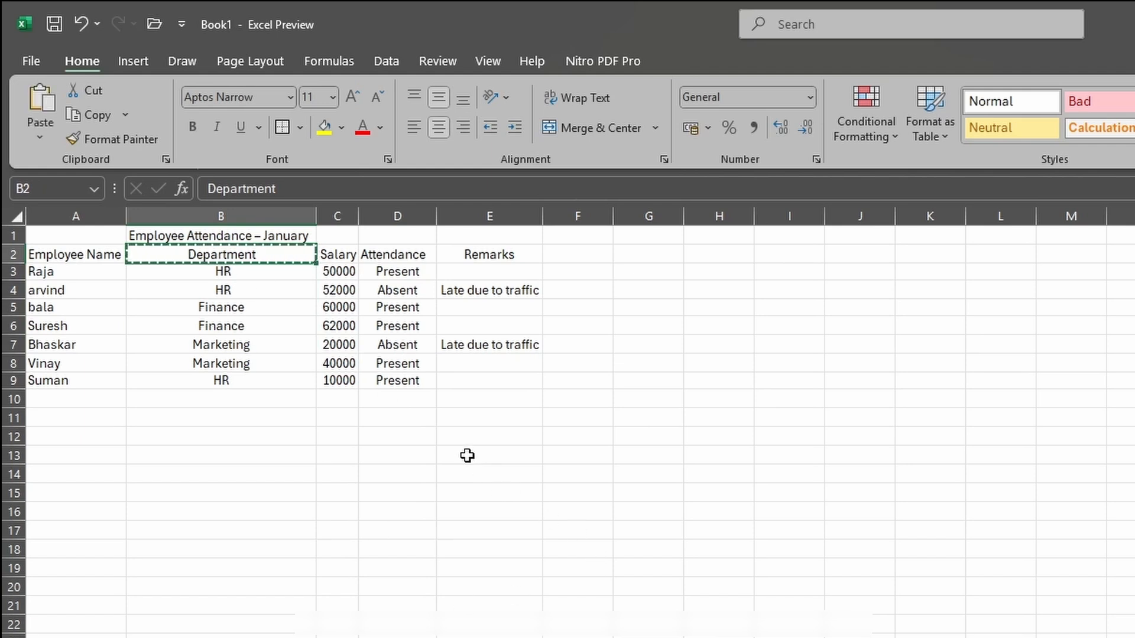
click(489, 442)
key(ctrl+v)
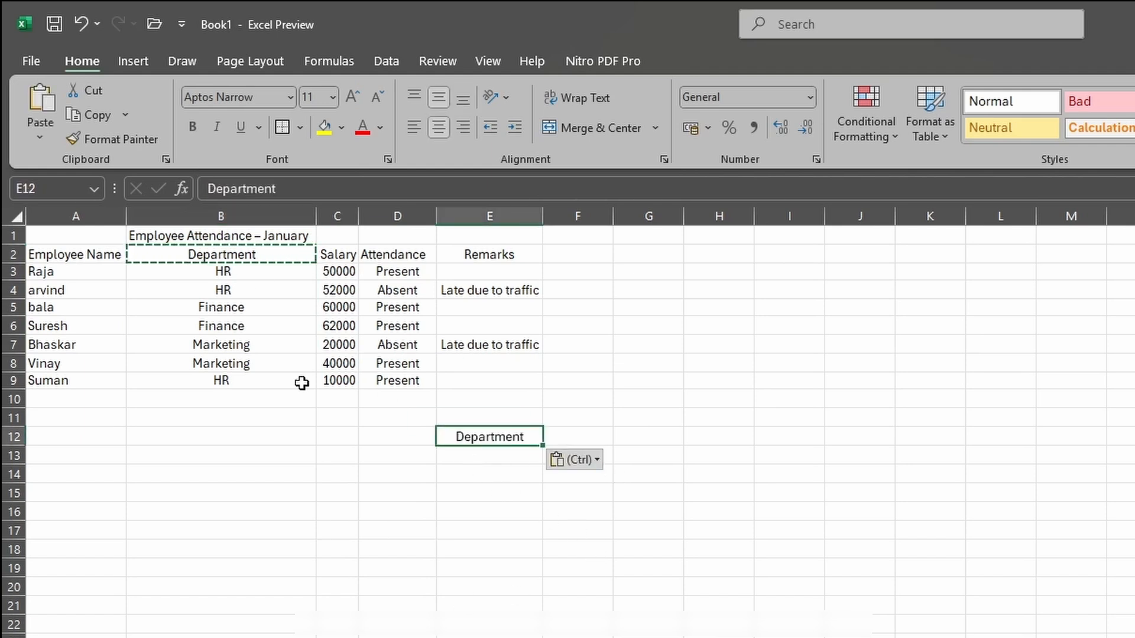
click(228, 272)
key(ctrl+c)
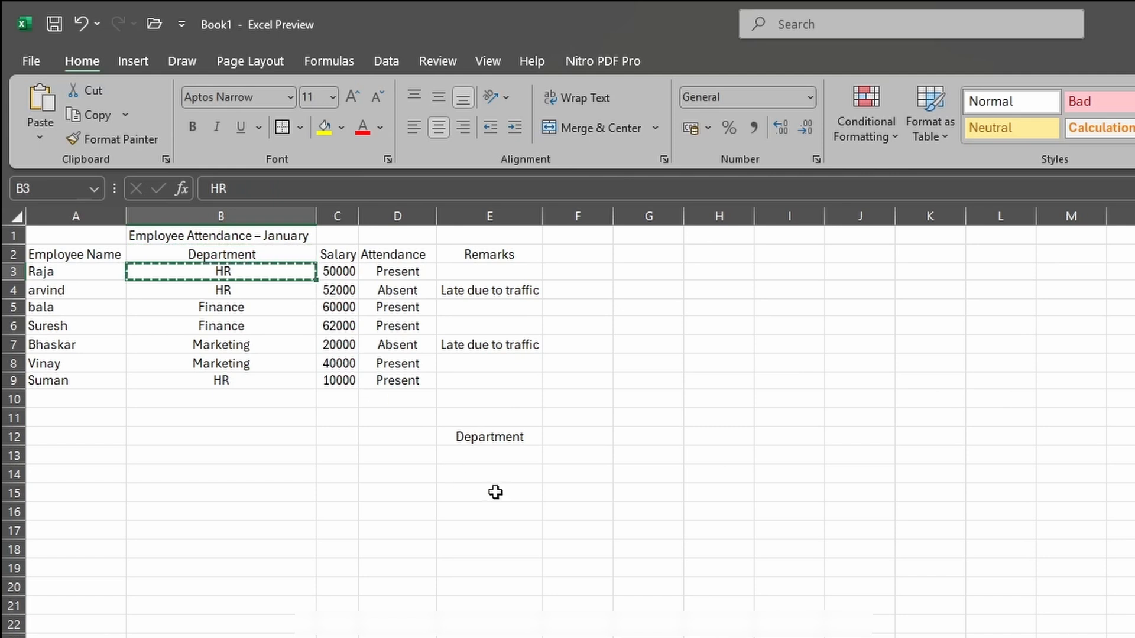
click(498, 456)
key(ctrl+v)
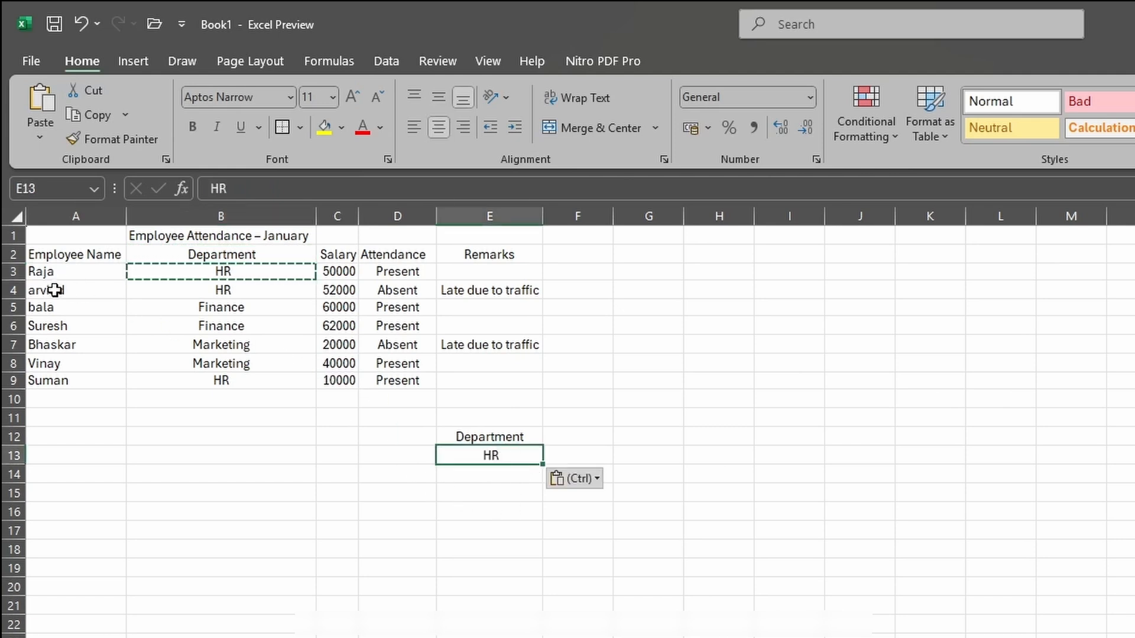
- Copy the employee names in A4:A6 to E14:E16 and the Finance entry from B5 to E17
drag(51, 289, 101, 332)
key(ctrl+c)
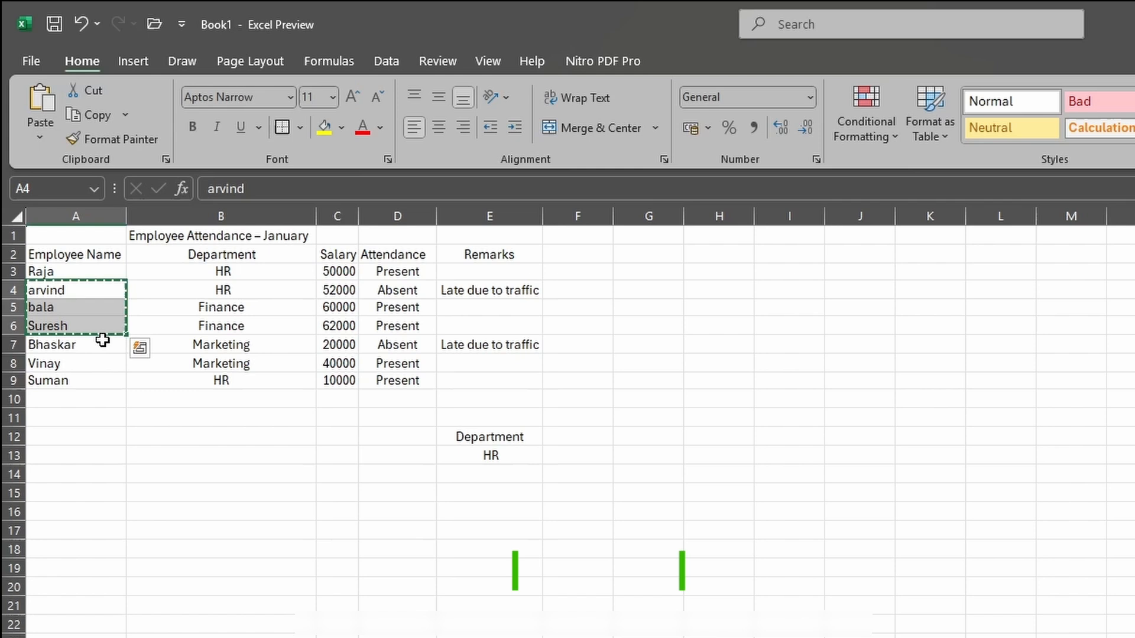
click(473, 473)
key(ctrl+v)
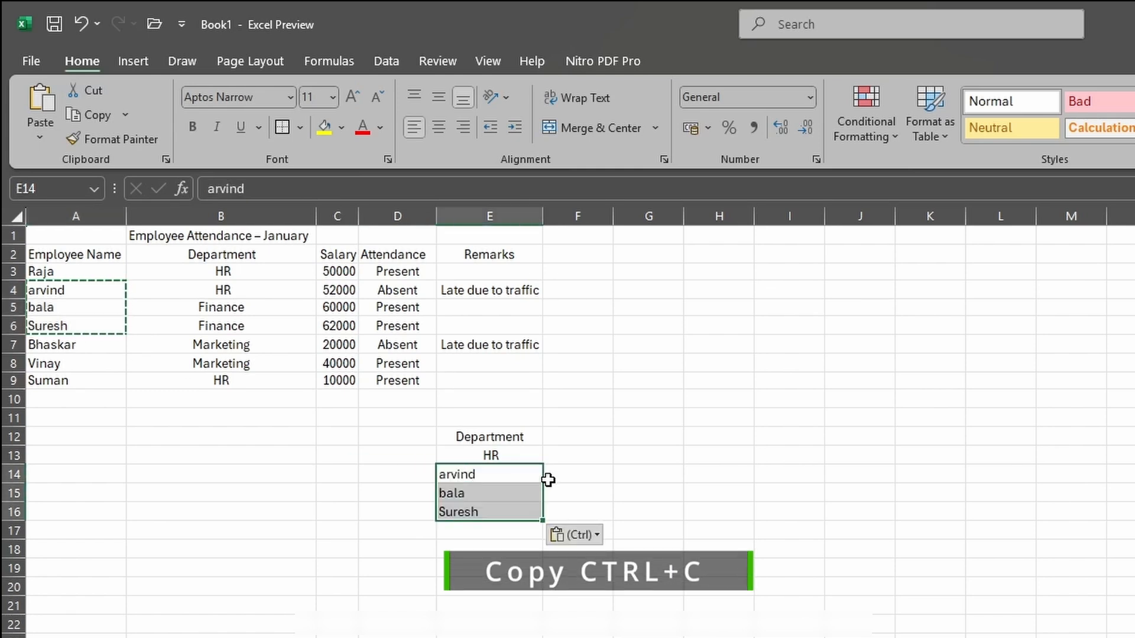
click(236, 308)
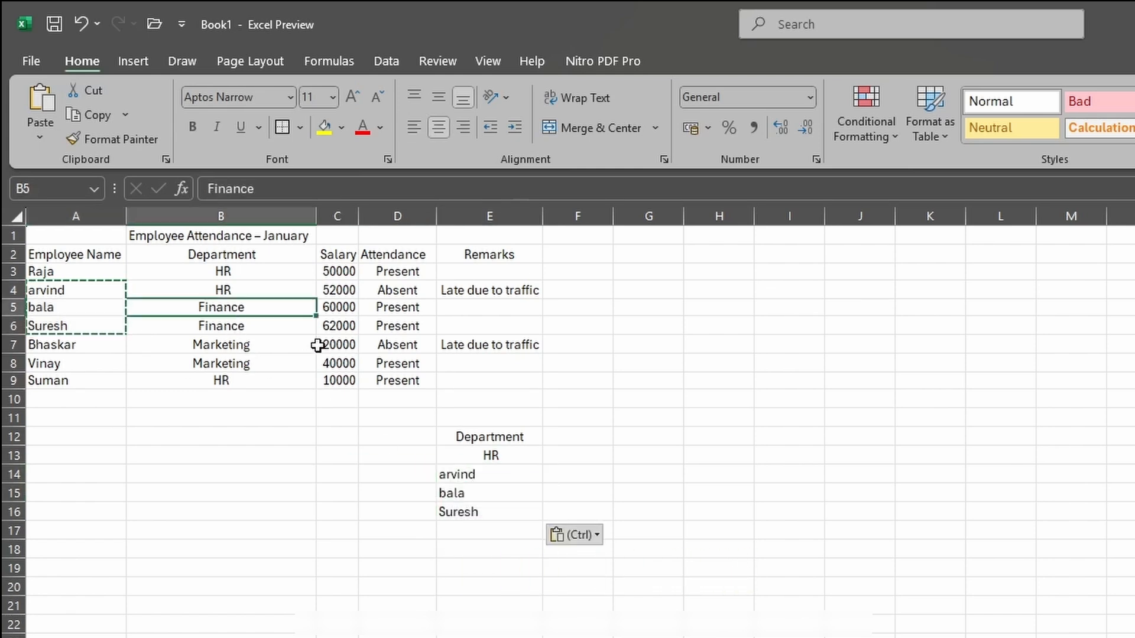
key(ctrl+c)
click(477, 531)
key(ctrl+v)
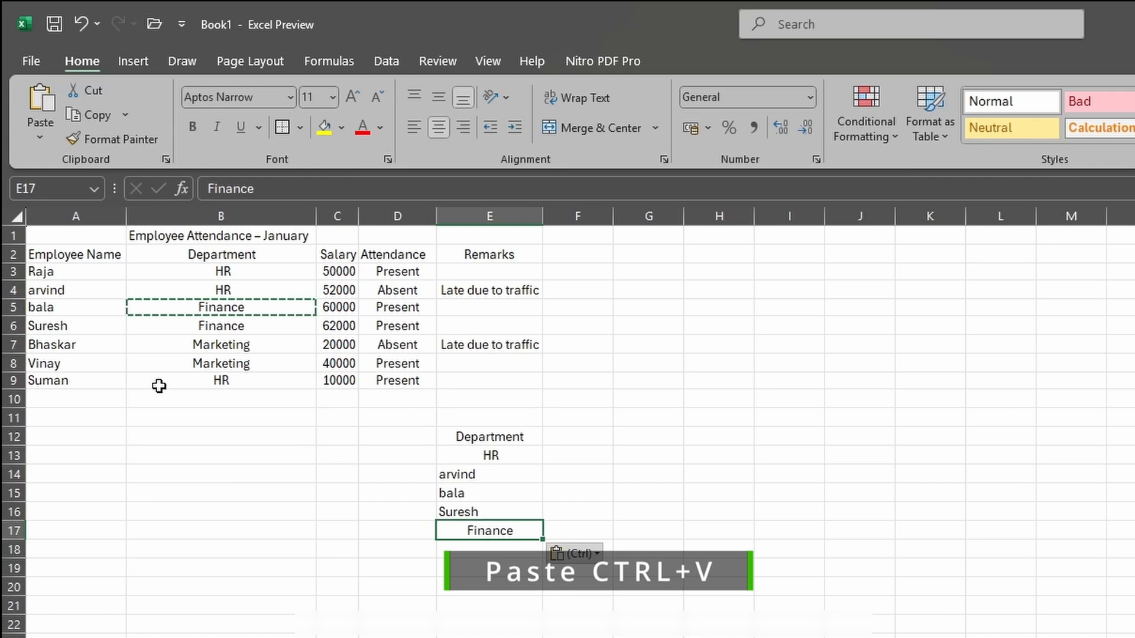
- Copy the employee names in A7:A9 to E18:E20, below the Finance entry
drag(50, 342, 55, 380)
key(ctrl+c)
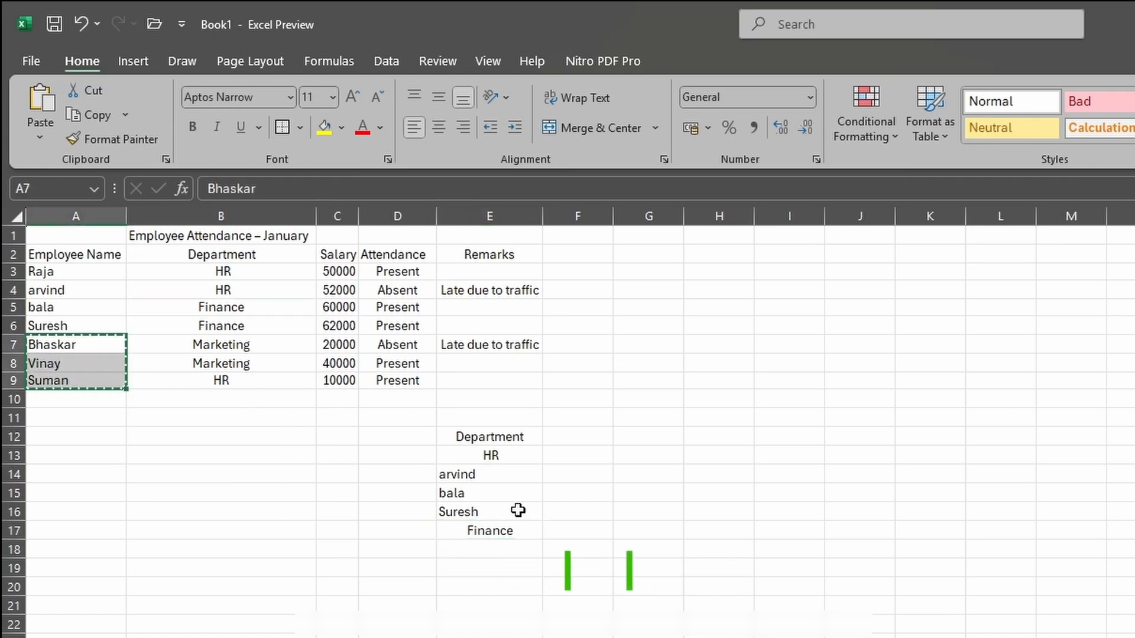
click(504, 550)
key(ctrl+v)
click(719, 636)
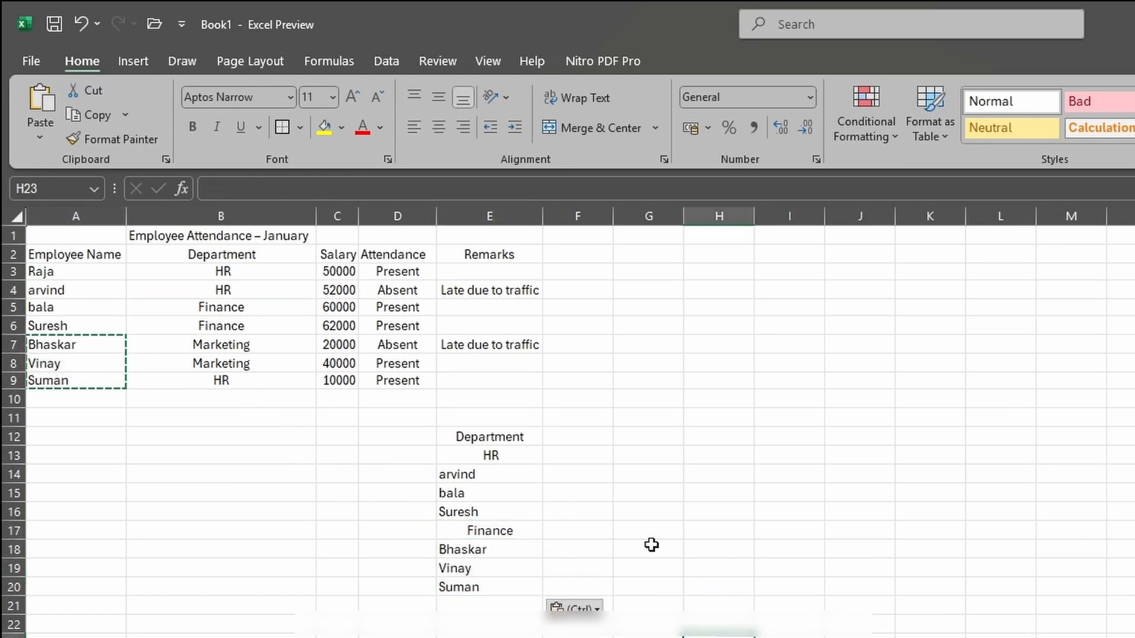
- Remove the horizontal centering from the whole pasted list in E12:E20
drag(494, 439, 483, 586)
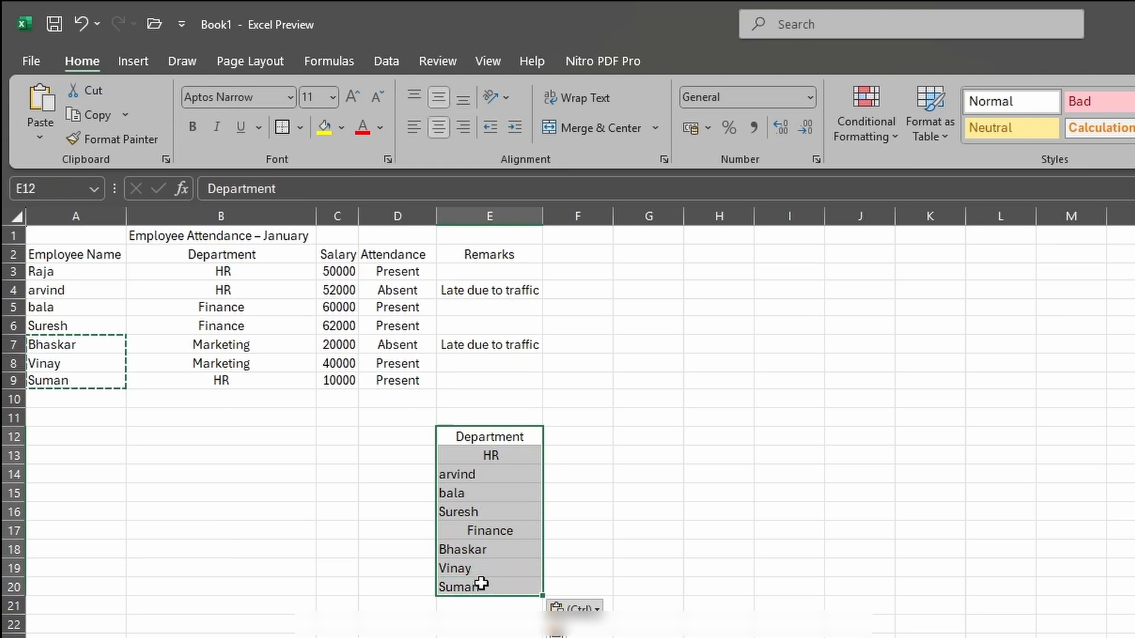
click(438, 127)
click(438, 134)
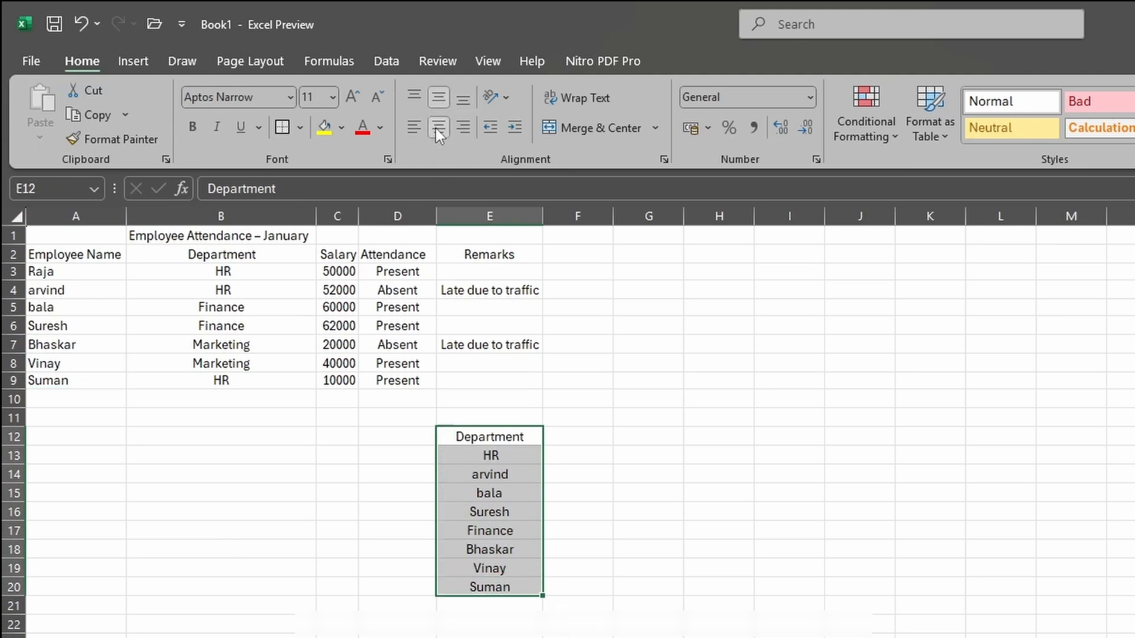
click(436, 129)
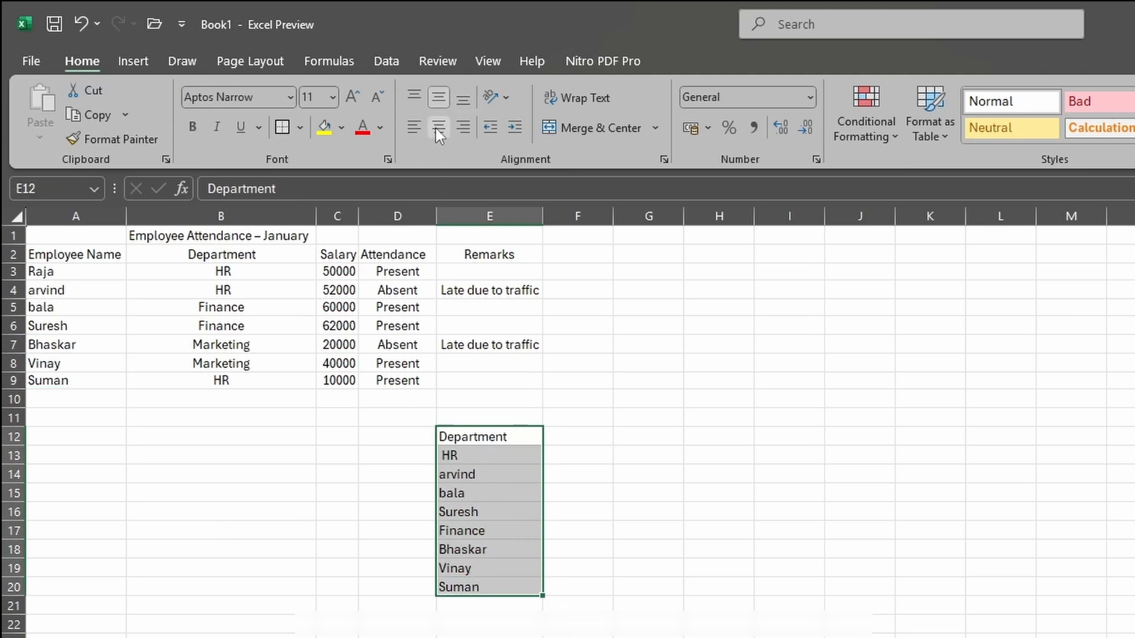
- Center the Department header in E12 and left-align the HR entry in E13
click(475, 453)
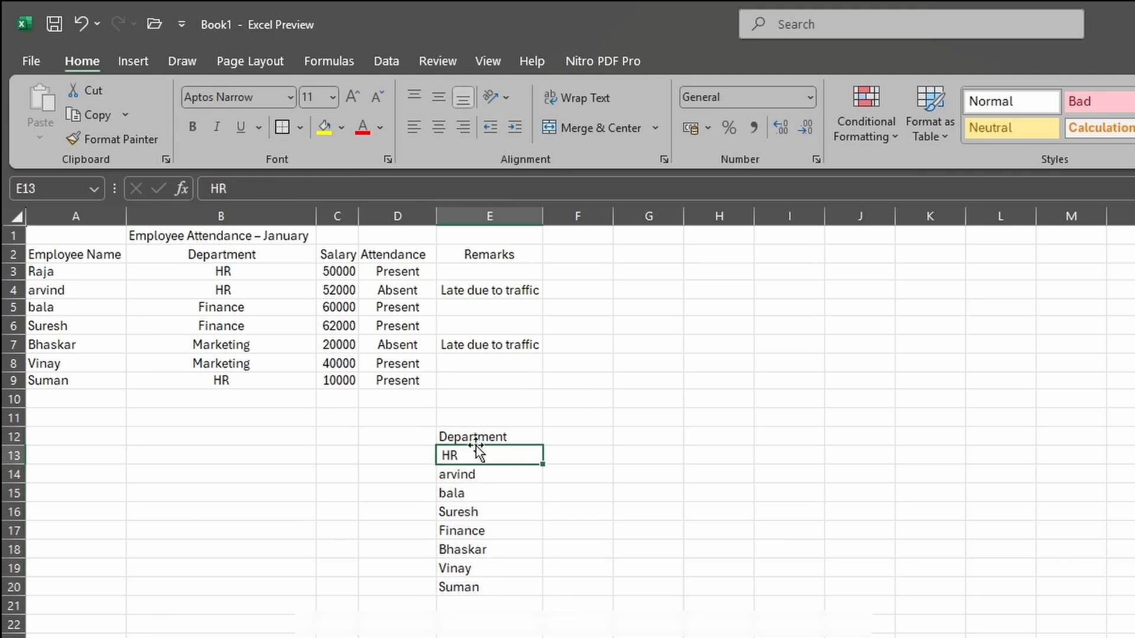
click(477, 439)
click(441, 135)
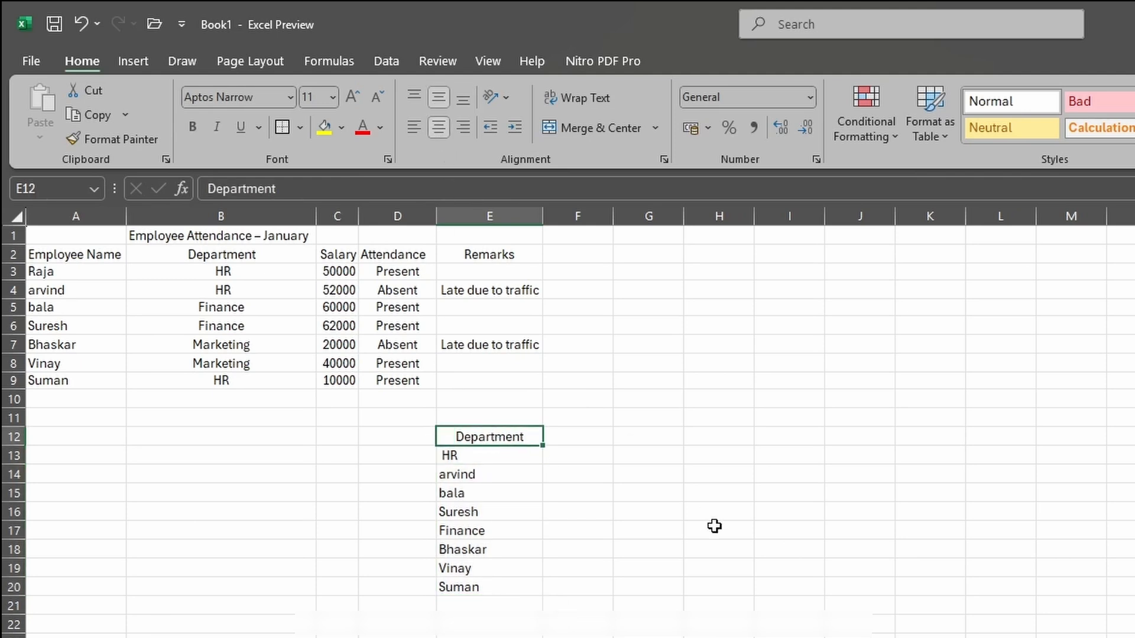
click(714, 526)
click(470, 460)
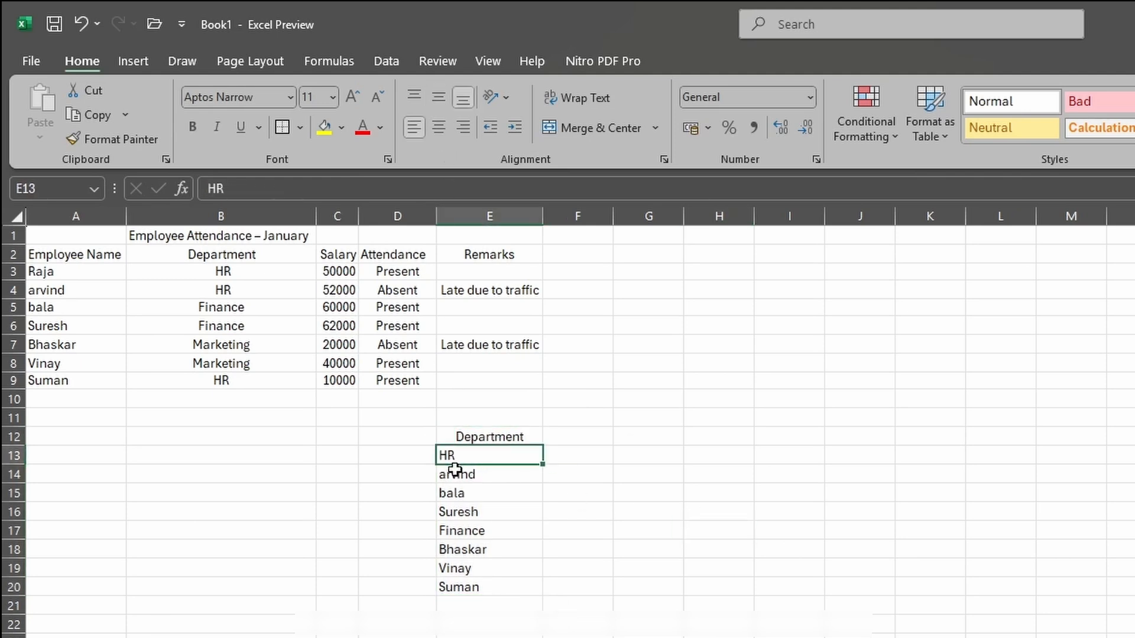
drag(474, 461, 491, 539)
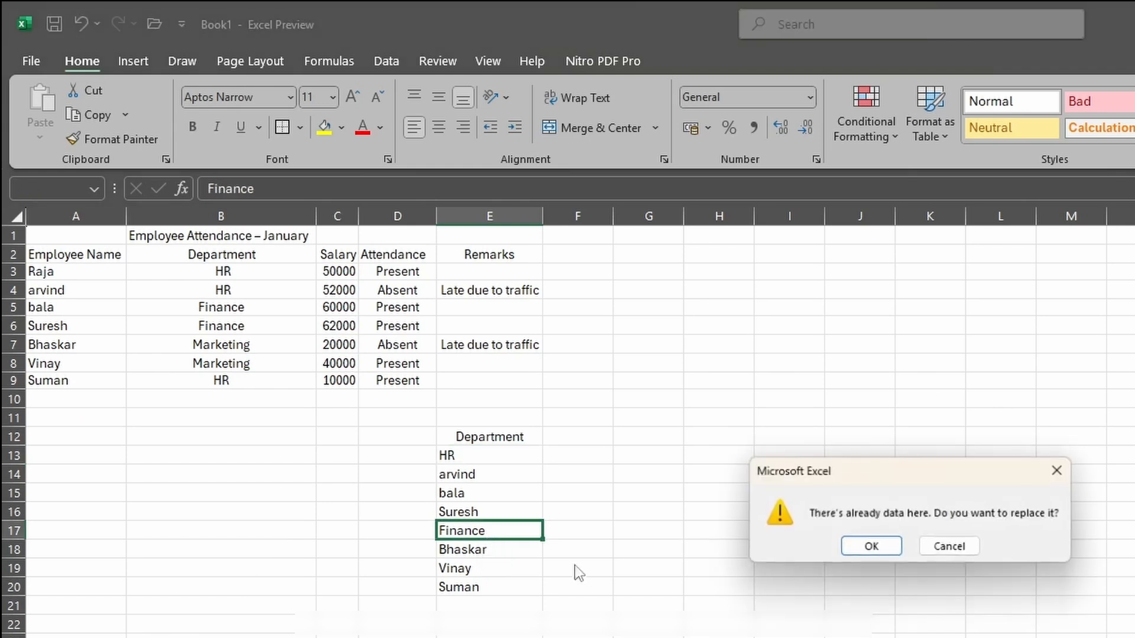
key(Escape)
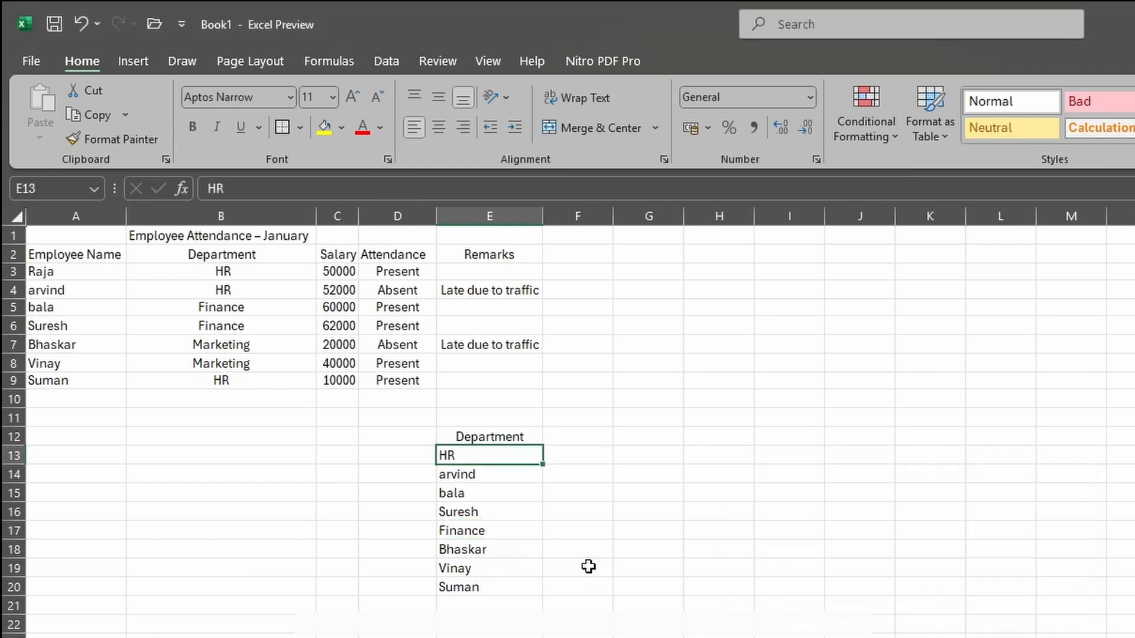
click(471, 473)
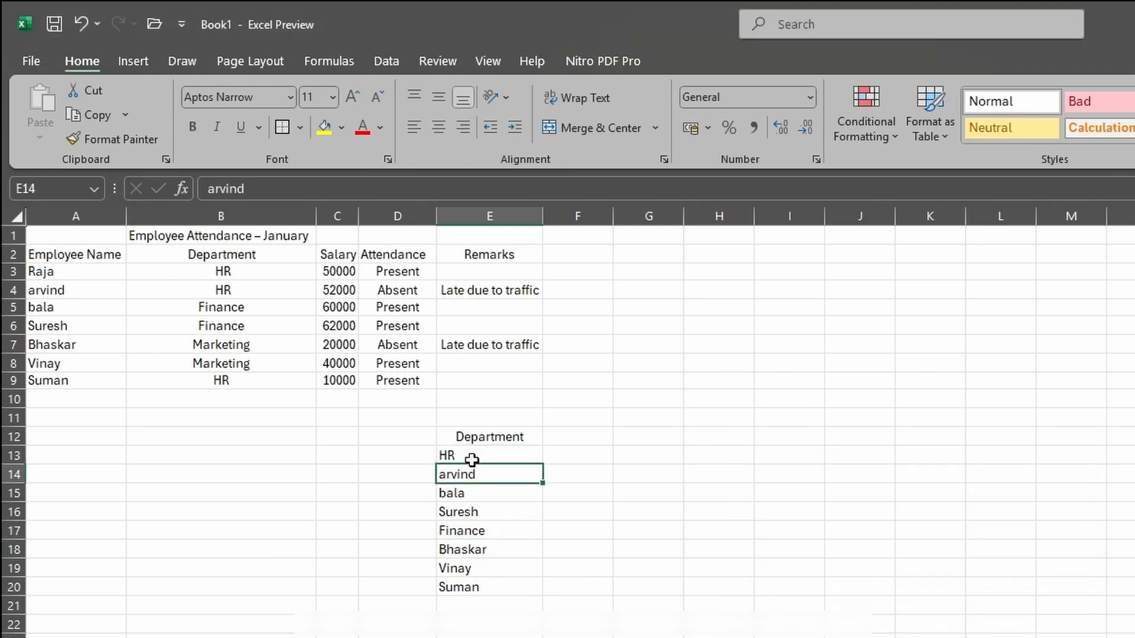
click(471, 460)
click(478, 471)
click(480, 458)
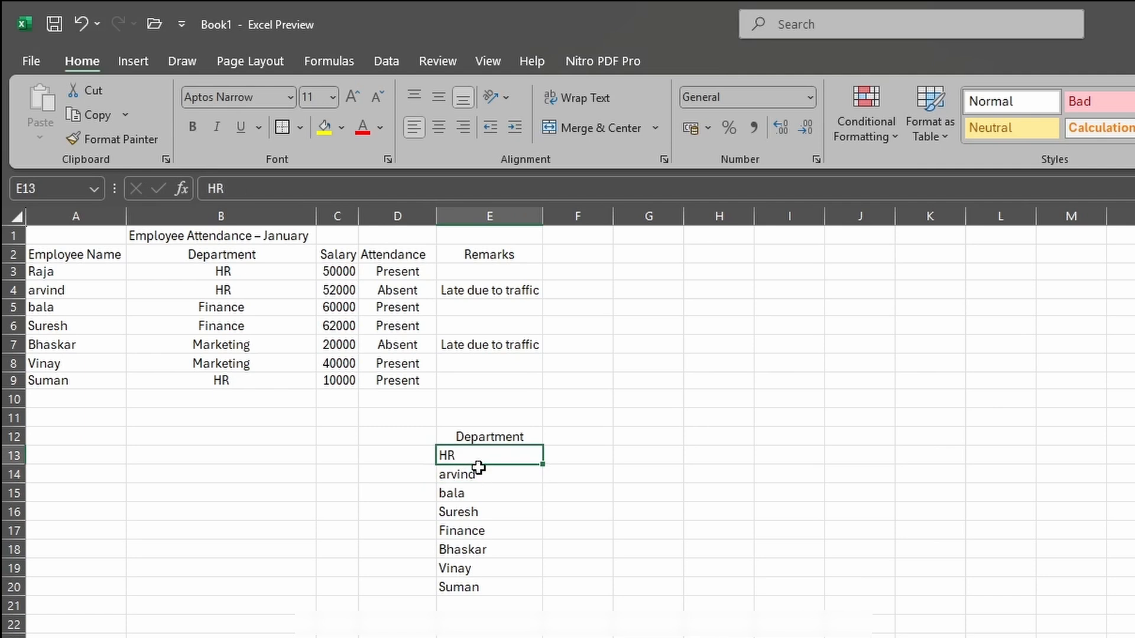
click(478, 467)
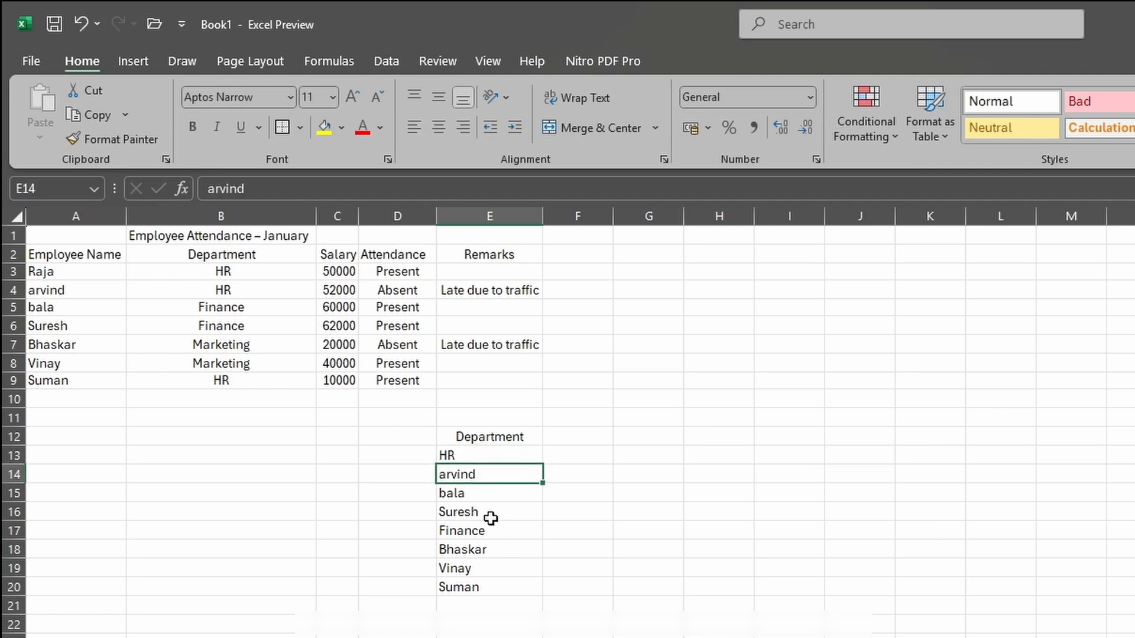
- Indent the employee names in E14 and E15 manually by inserting spaces in front of the text
double_click(452, 474)
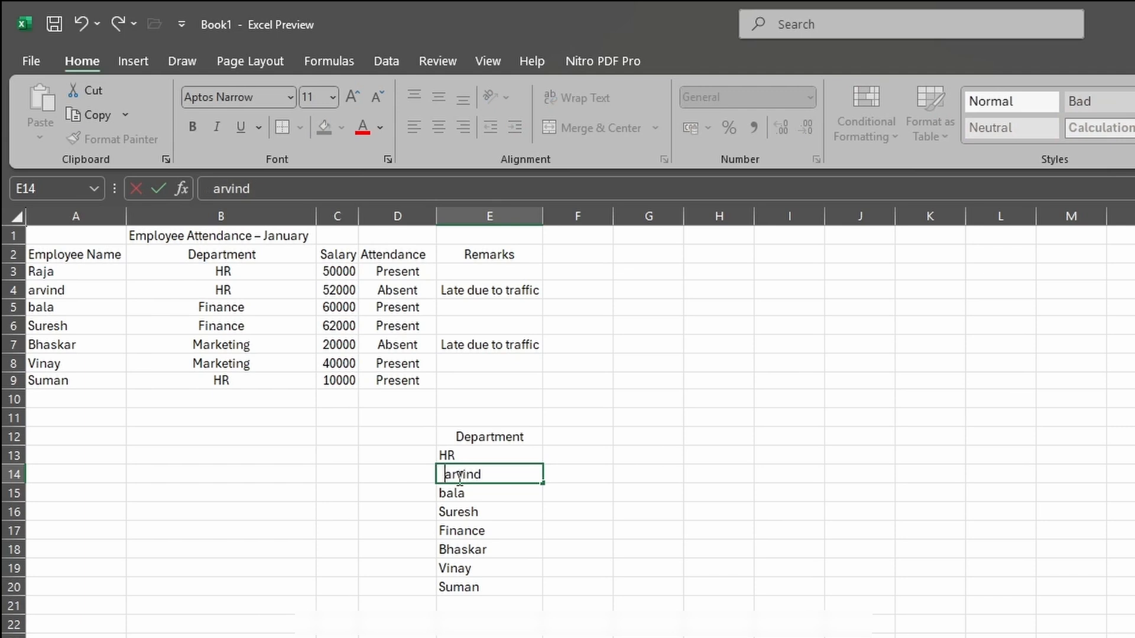
key(Return)
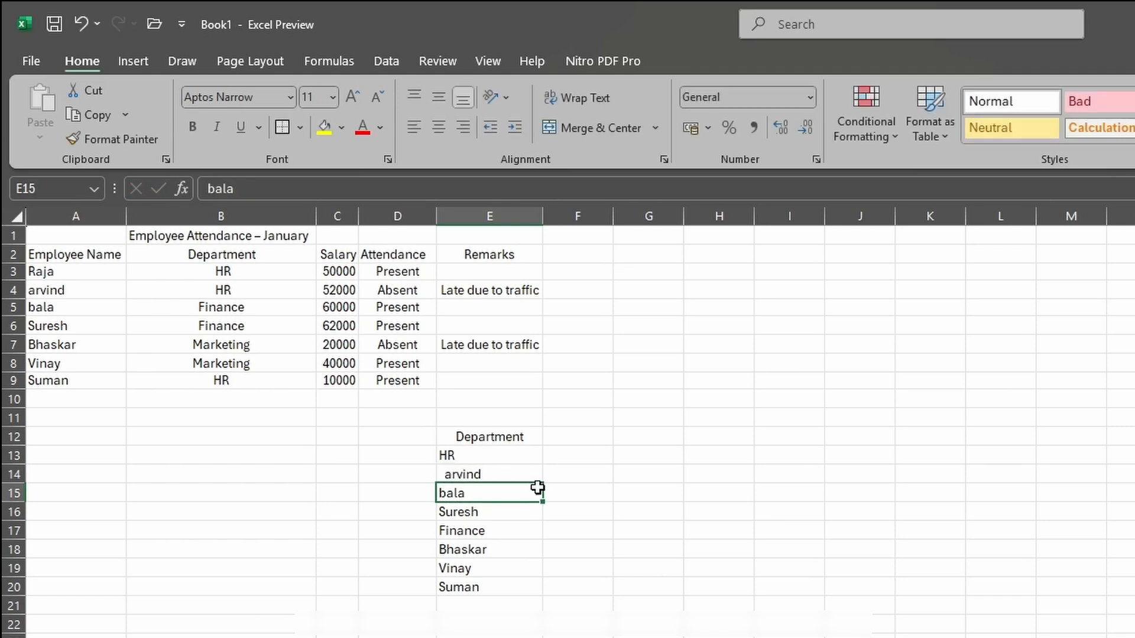
double_click(481, 498)
click(440, 492)
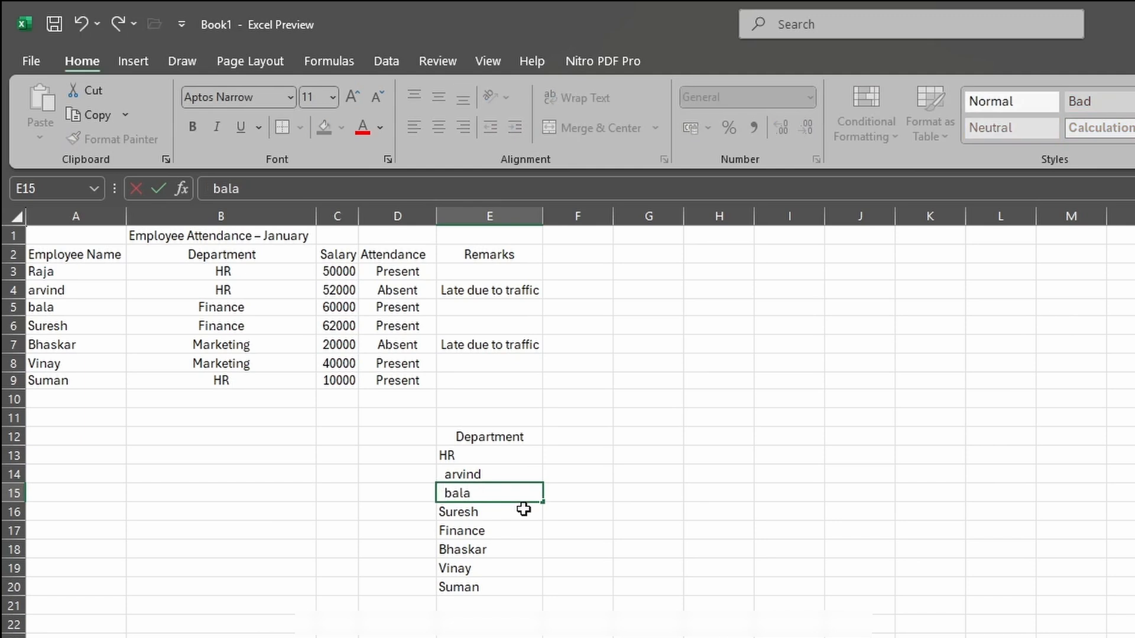
key(Return)
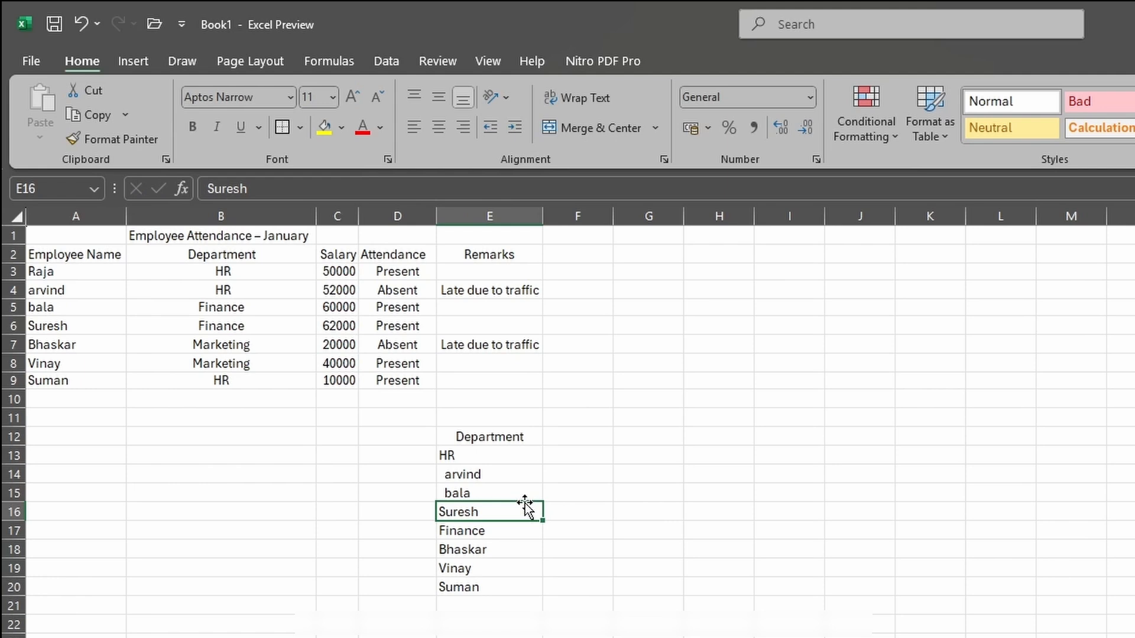
- Undo the leading spaces added to the employee names in E14 and E15
key(ctrl+z)
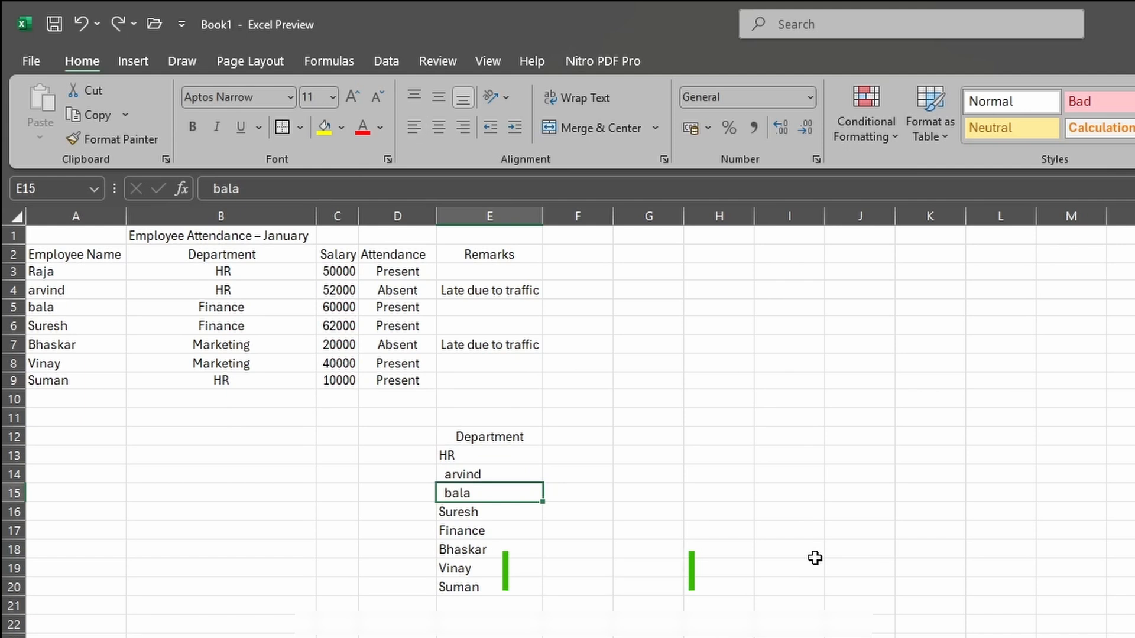
key(ctrl+z)
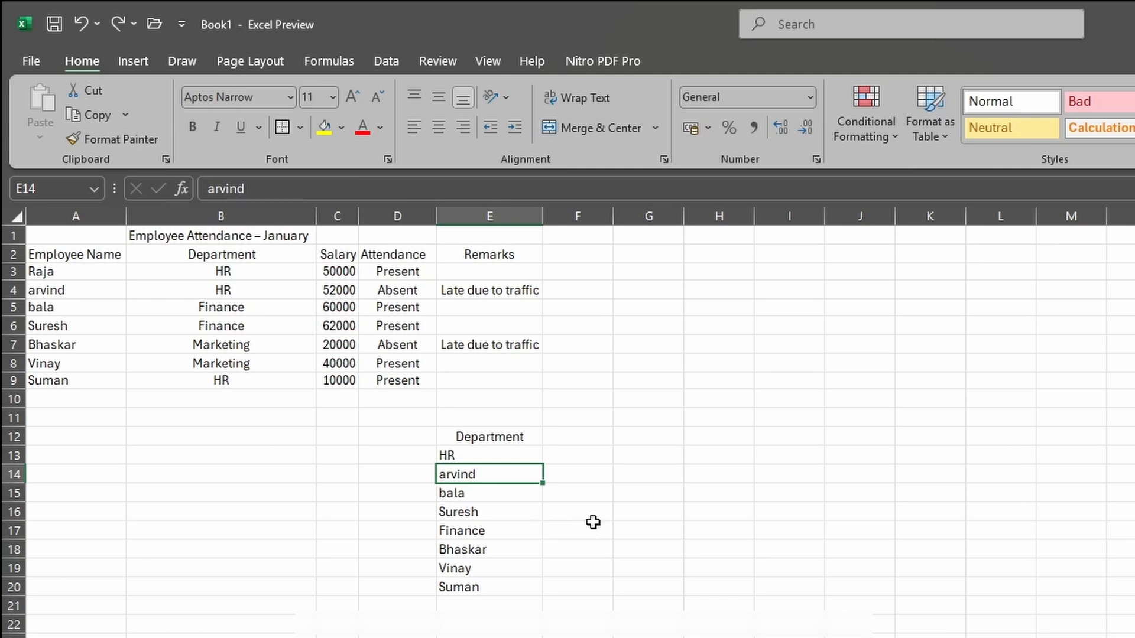
- Increase the indent of the employee names in E14:E16 under HR by two levels
drag(478, 471, 482, 511)
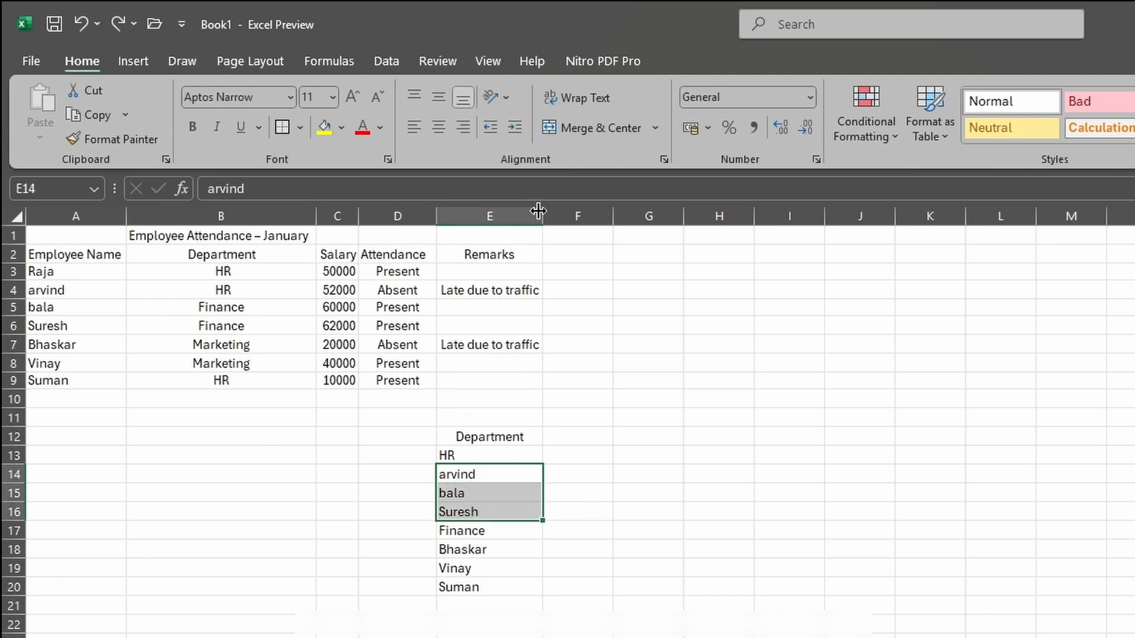
click(516, 127)
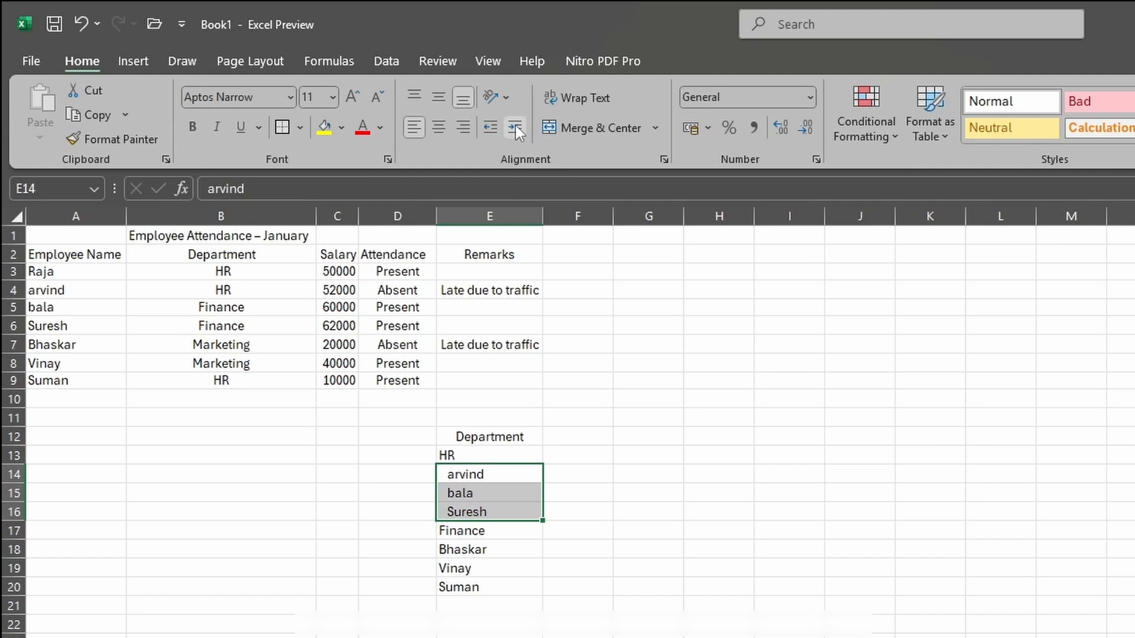
click(516, 127)
click(567, 458)
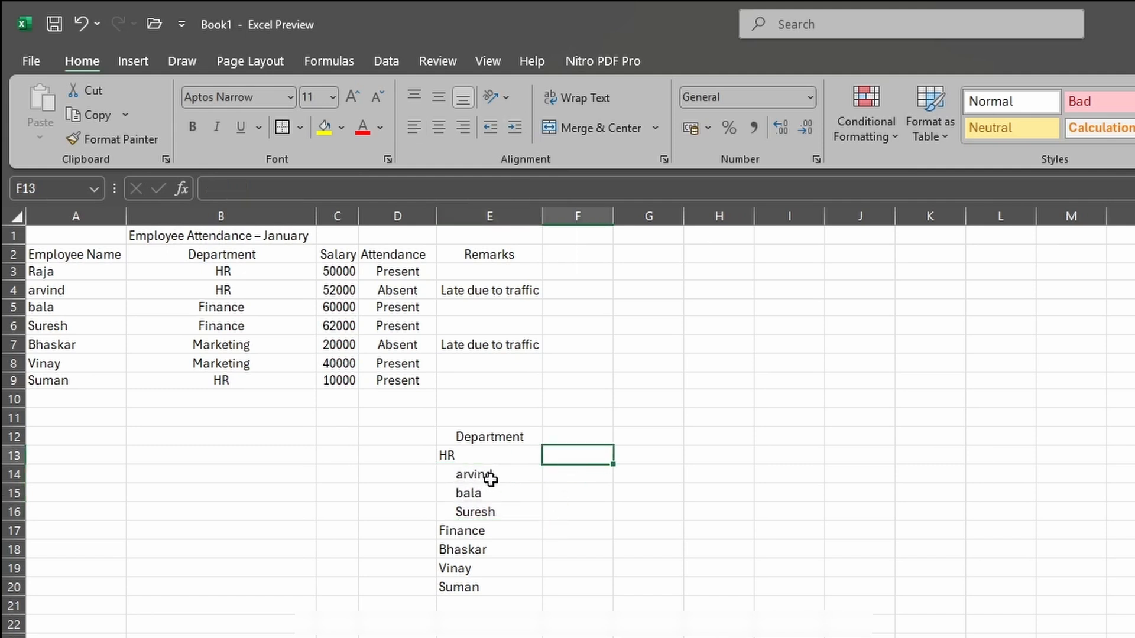
- Increase the indent of the employee names in E18:E20 under Finance to match the names under HR
click(489, 582)
drag(486, 549, 489, 591)
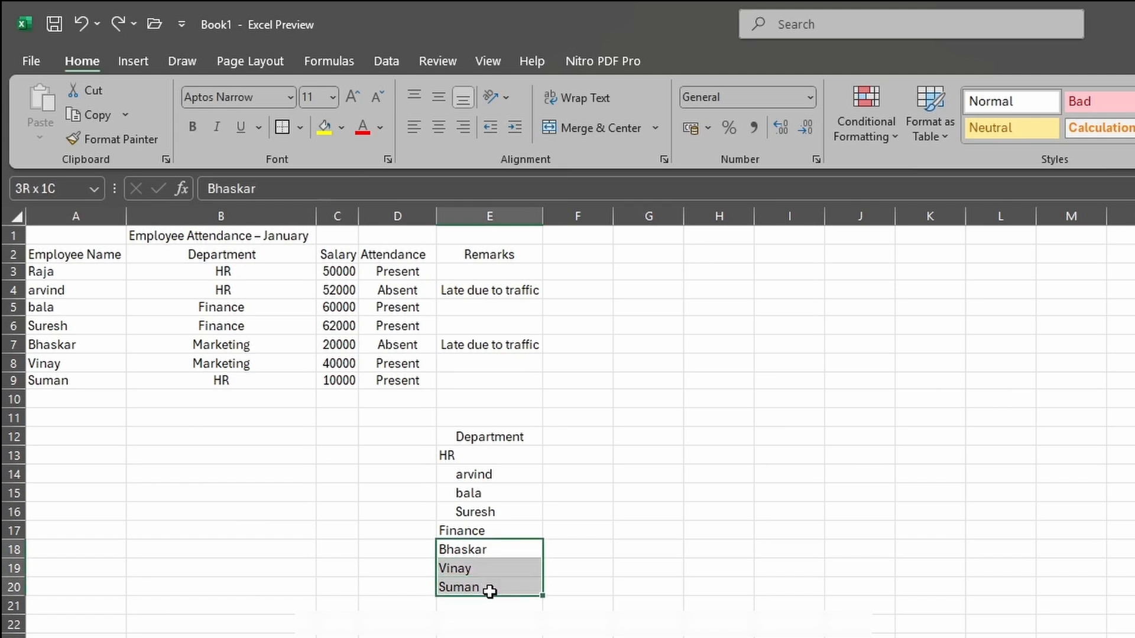
click(514, 136)
click(633, 527)
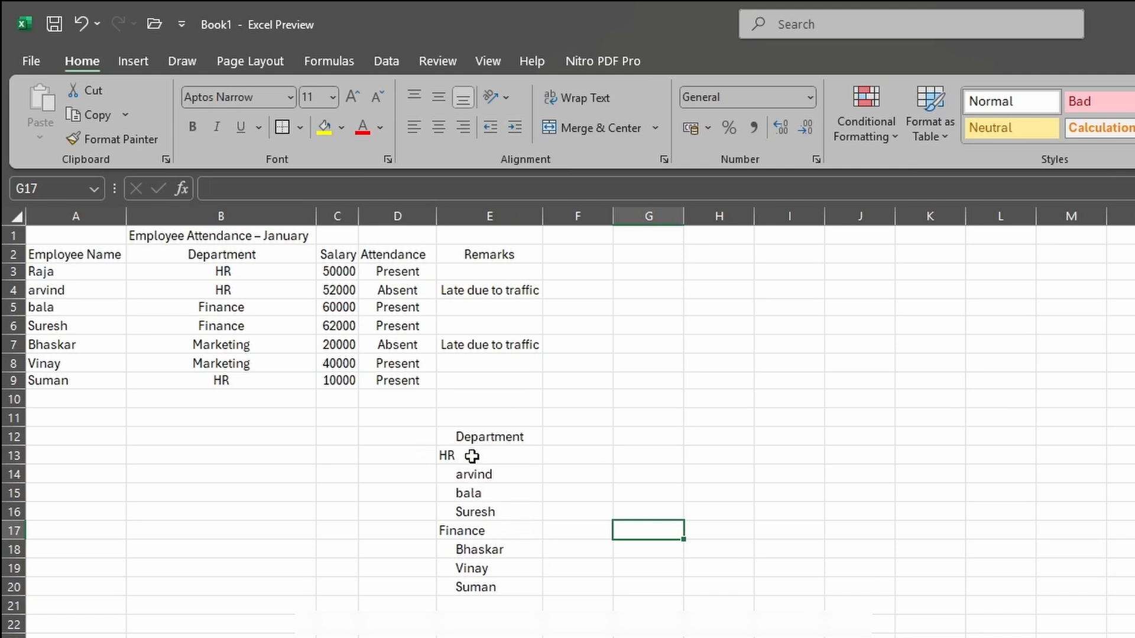
- Examine the indented department list in E12:E20, checking how the employee names sit under HR and Finance
click(473, 488)
click(519, 512)
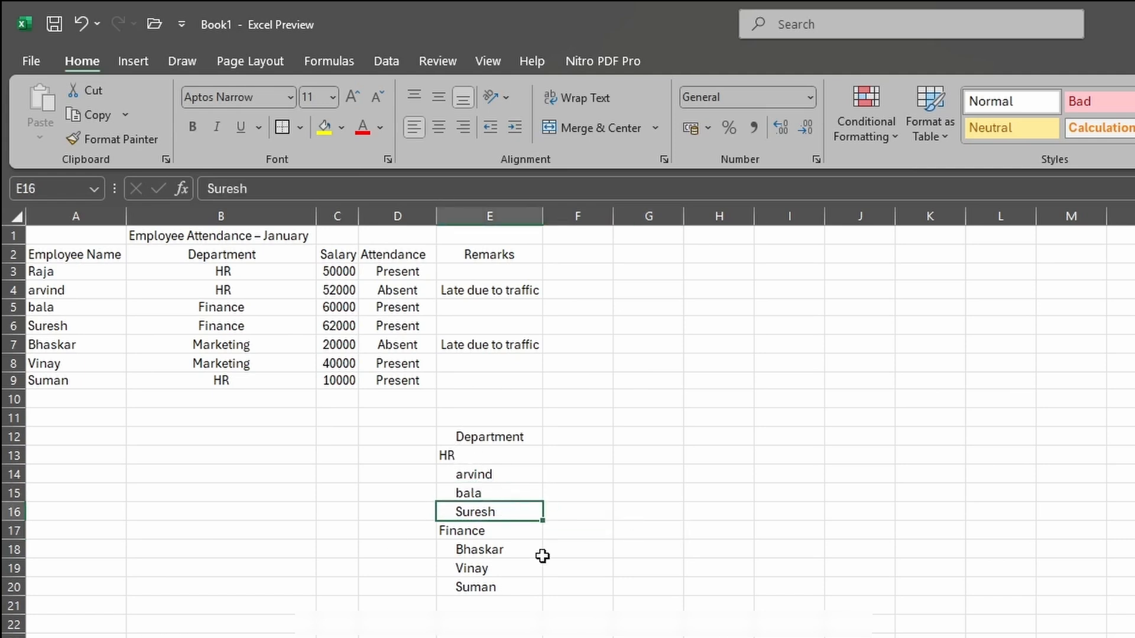
click(485, 535)
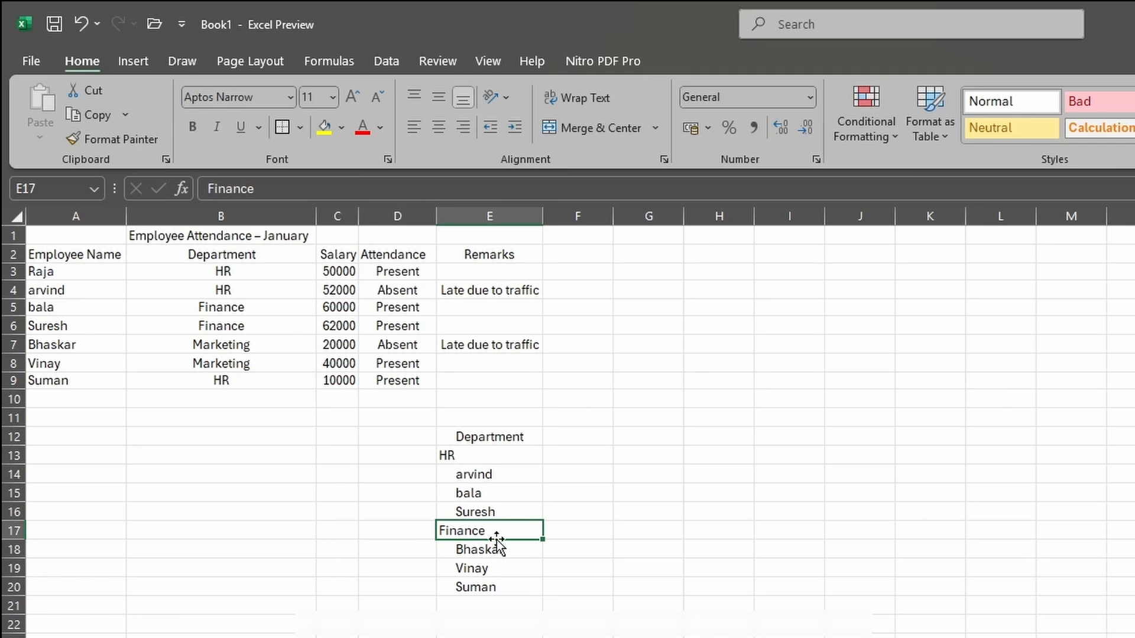
click(496, 551)
click(507, 589)
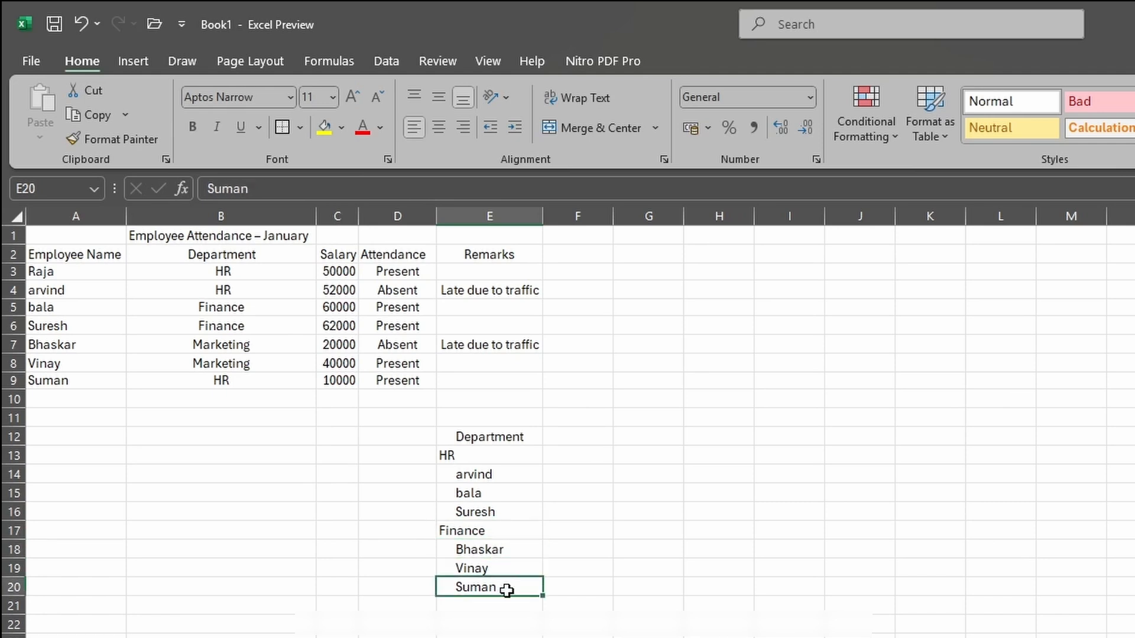
click(526, 635)
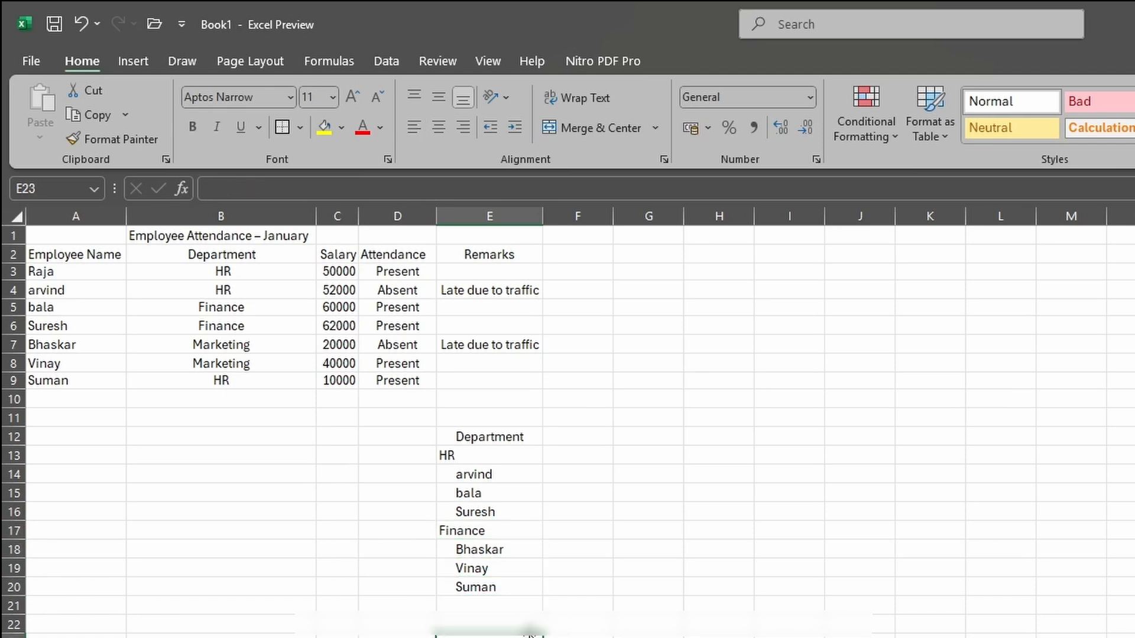
drag(467, 532, 456, 585)
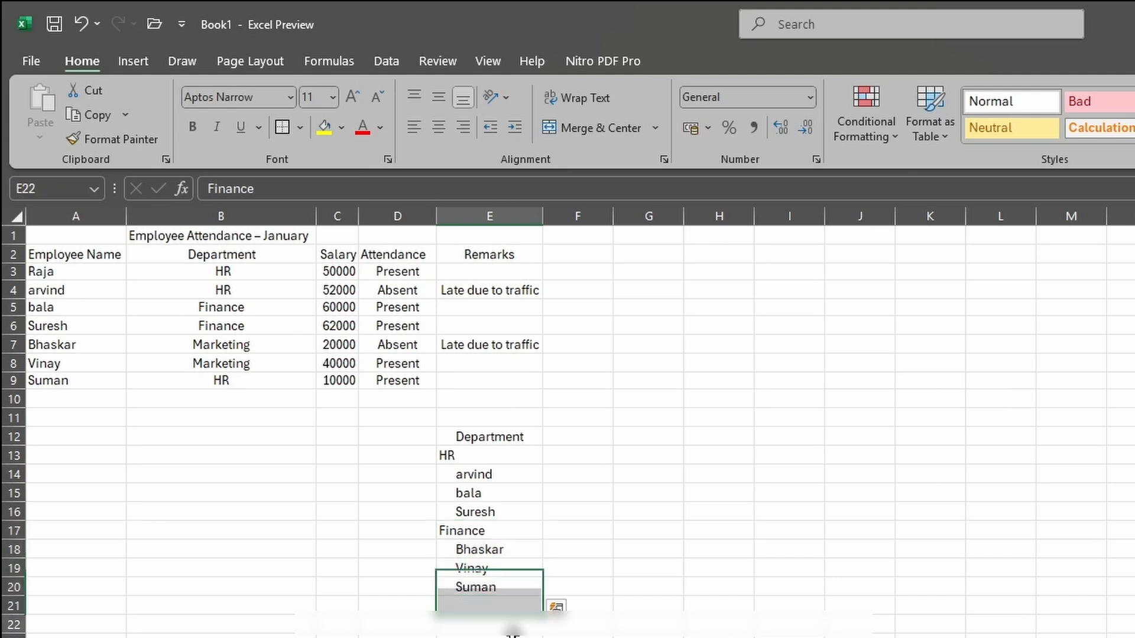
click(490, 625)
drag(460, 437, 506, 583)
click(620, 548)
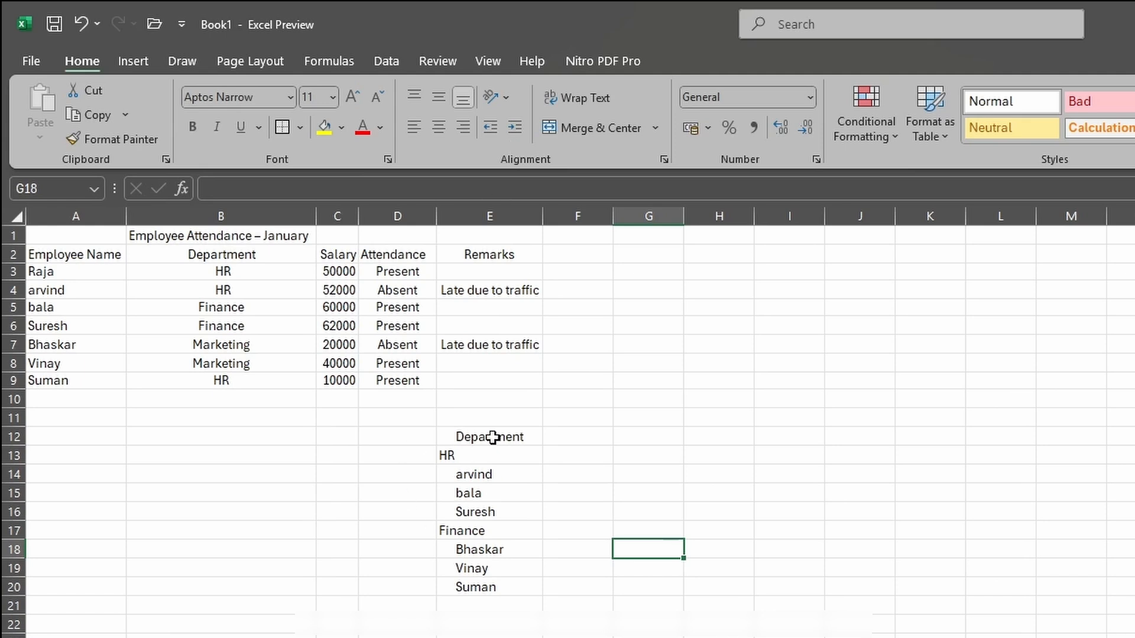
drag(497, 438, 494, 589)
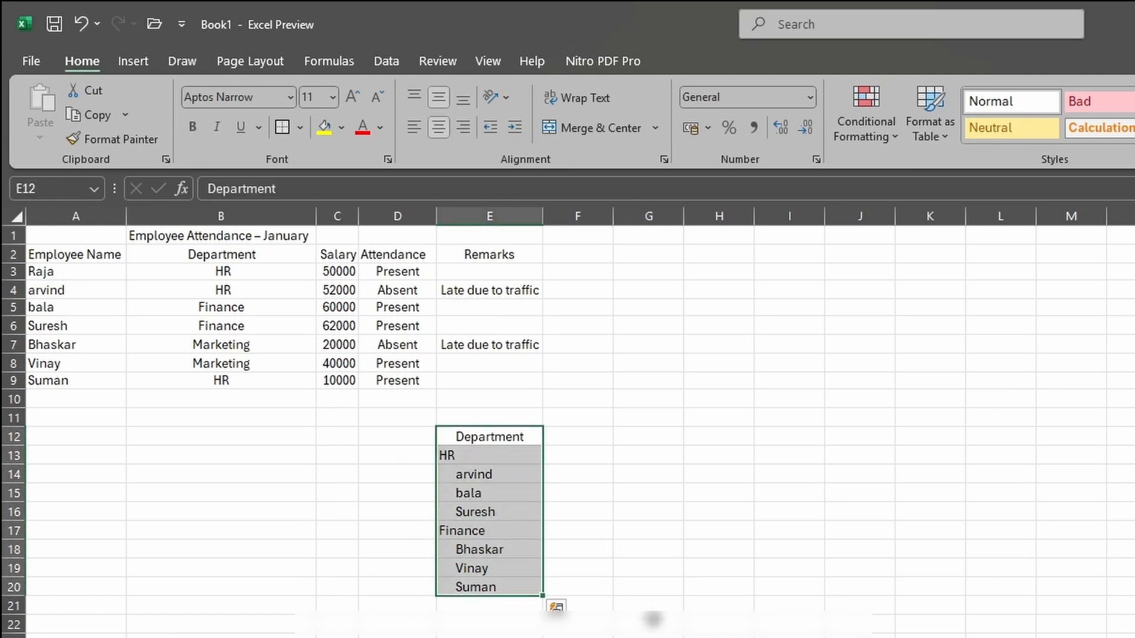
- Delete the contents of the copied department list in E12:E20
key(Delete)
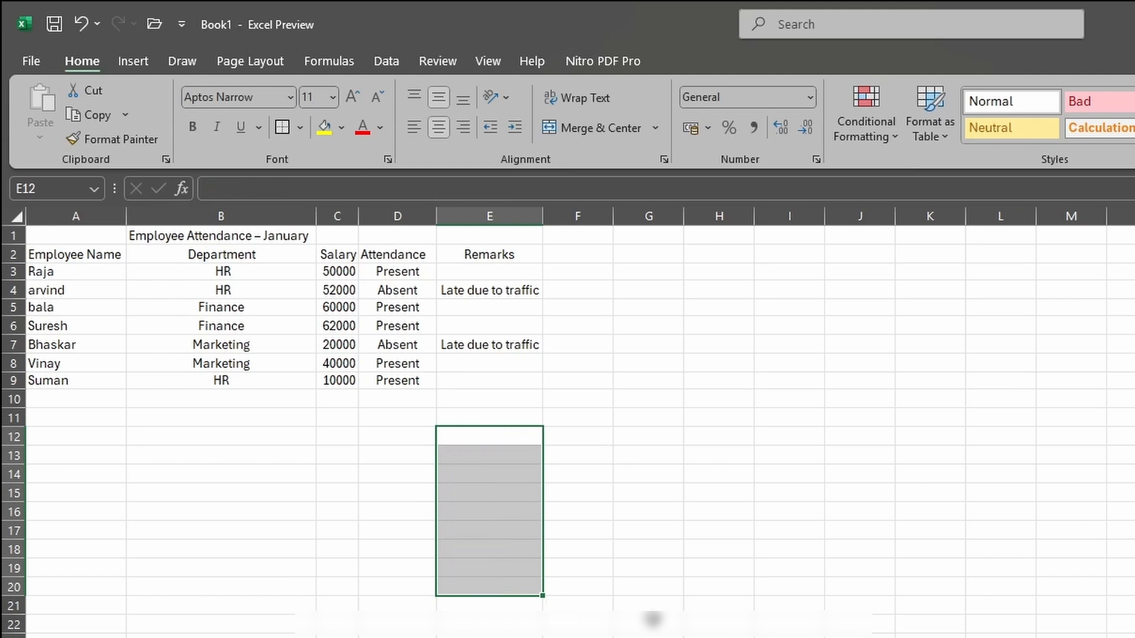
click(256, 440)
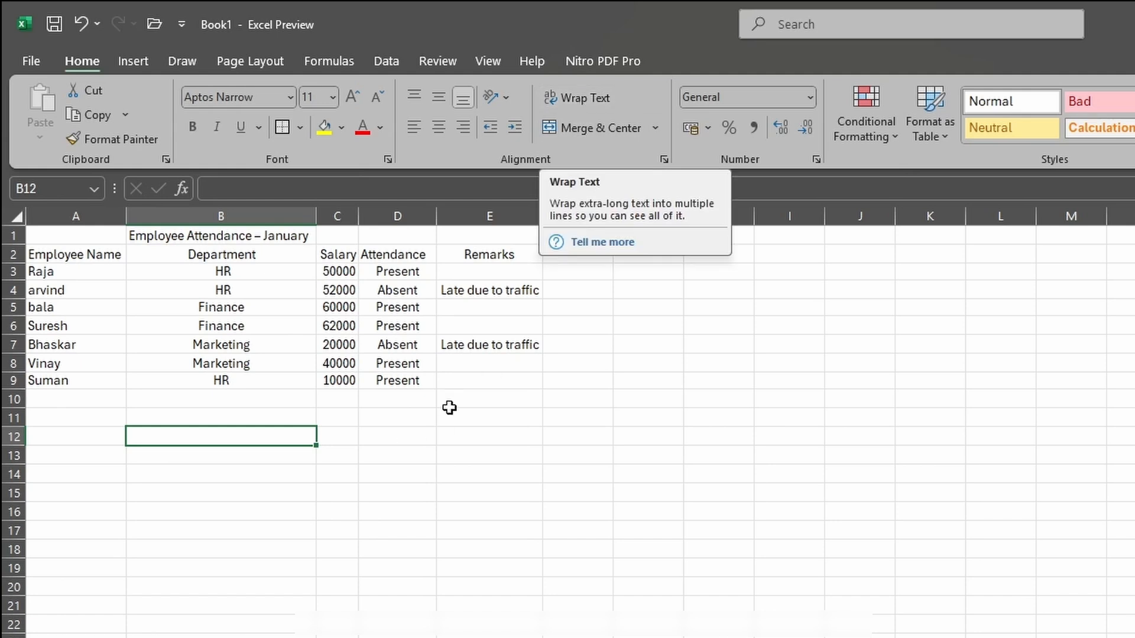
- Narrow the Remarks column below the width of its text and check the remarks in E4 and E7
drag(544, 217, 511, 217)
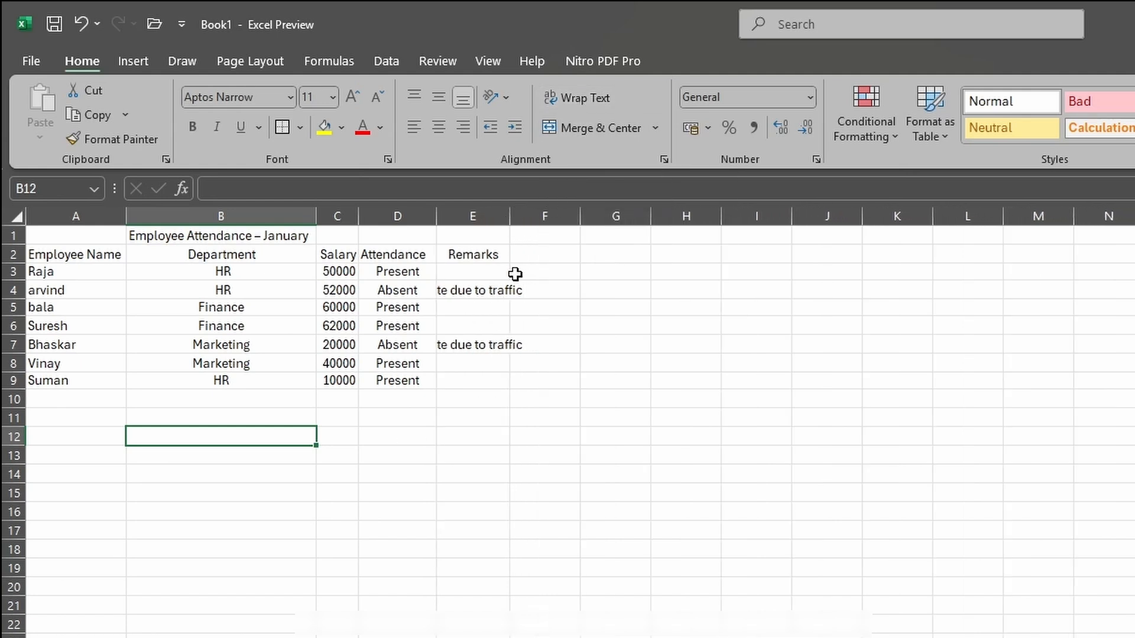
click(439, 292)
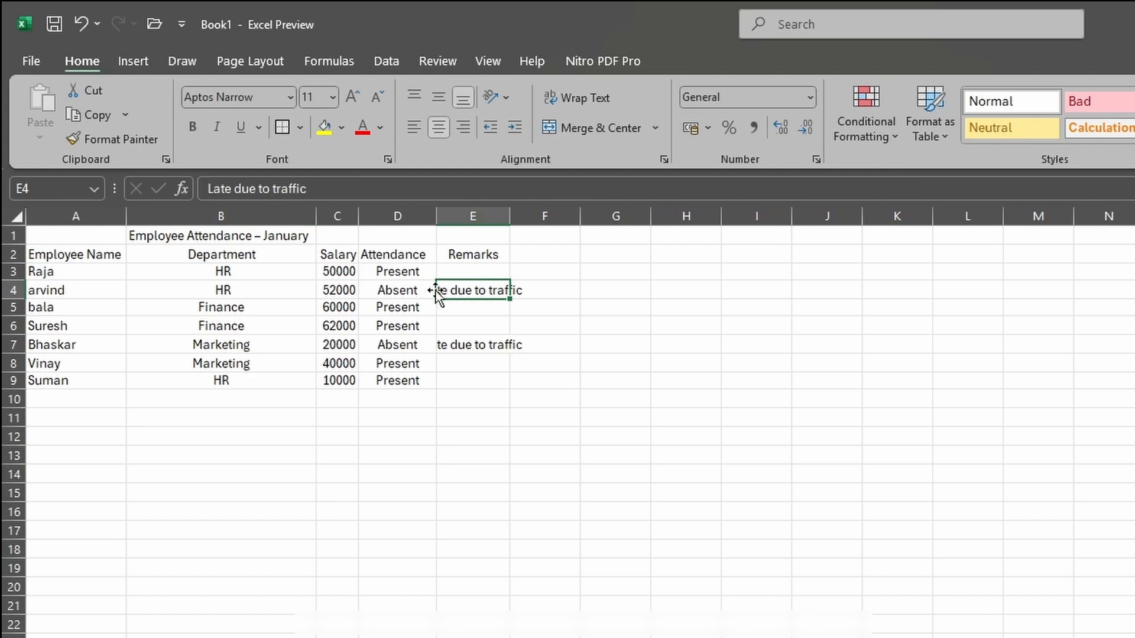
click(433, 290)
click(476, 343)
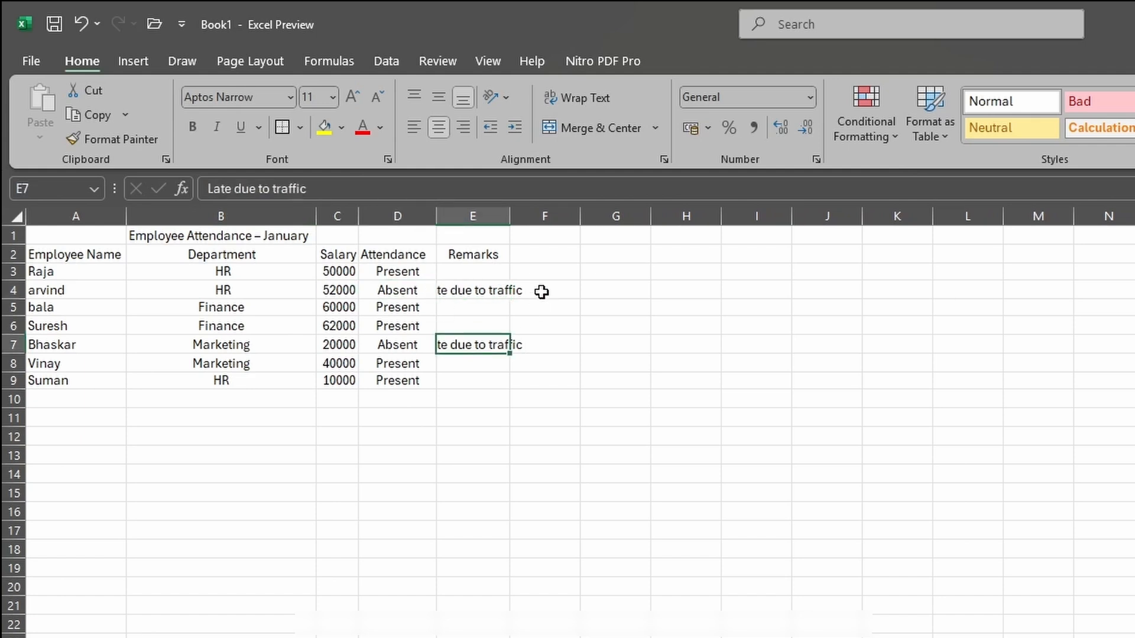
drag(545, 256, 554, 373)
click(544, 437)
click(469, 217)
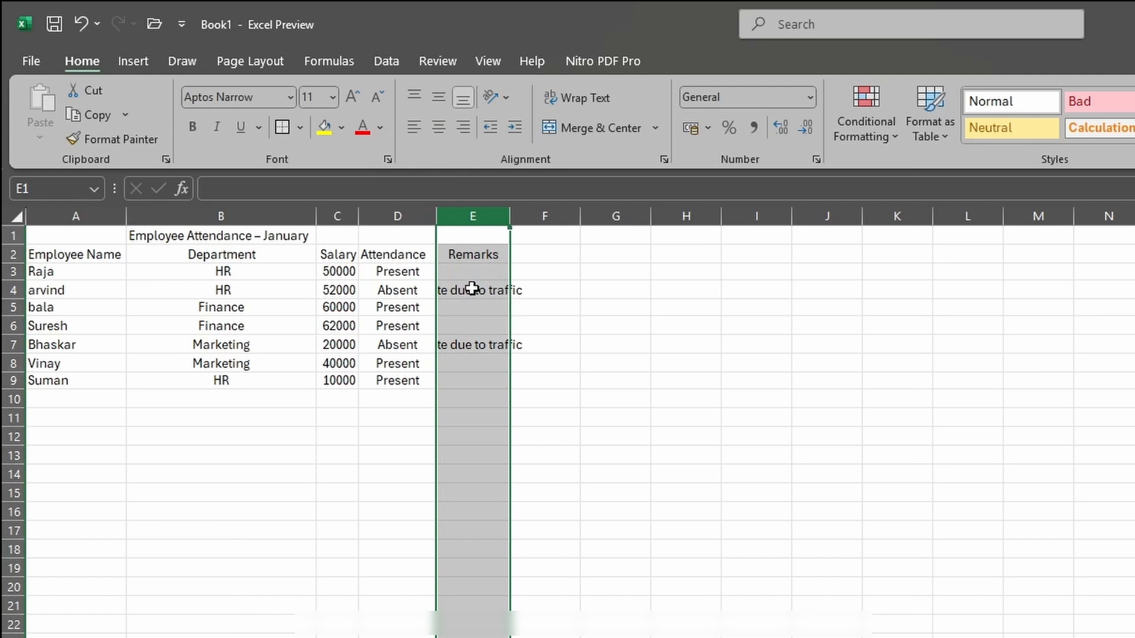
click(452, 293)
click(464, 346)
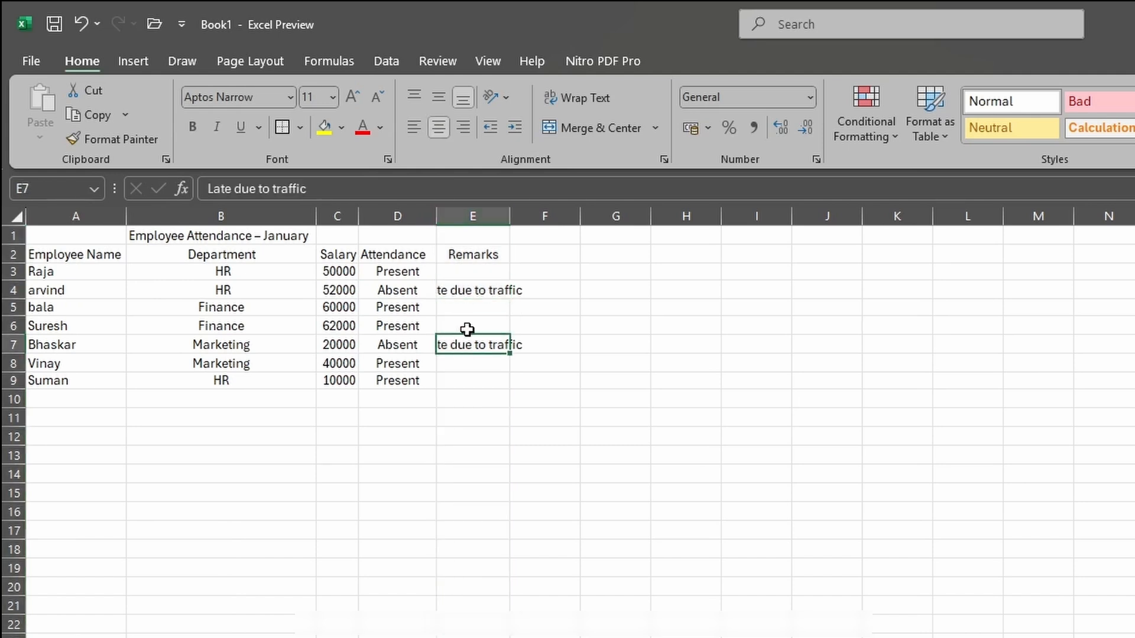
- Wrap the "Late due to traffic" remarks in E4 and E7 within their cells
click(467, 299)
click(594, 95)
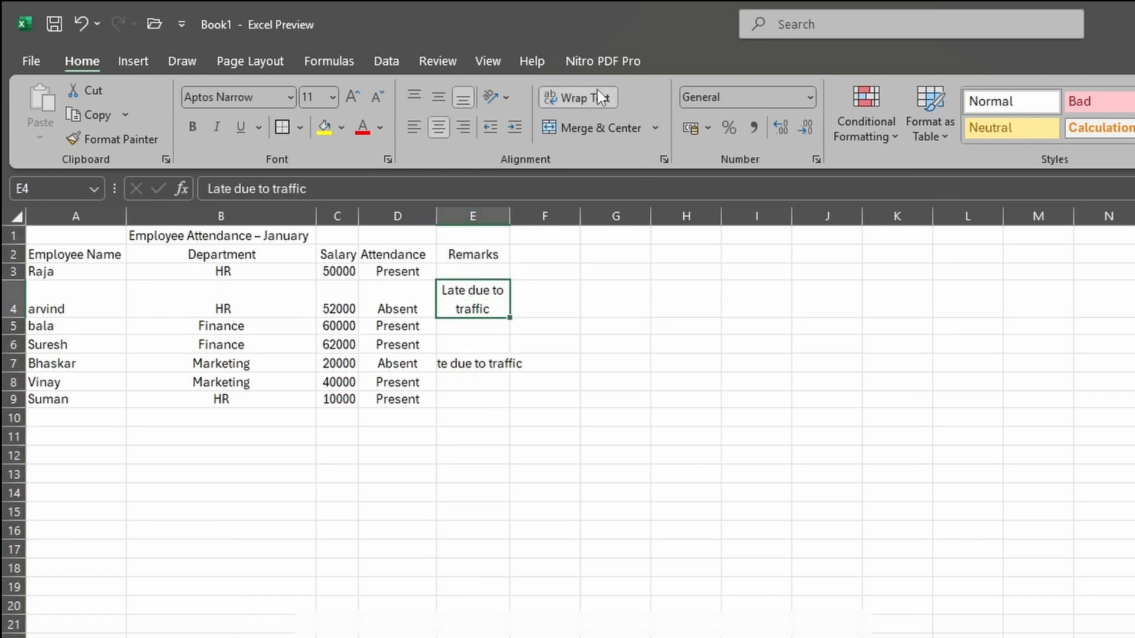
click(474, 360)
click(601, 100)
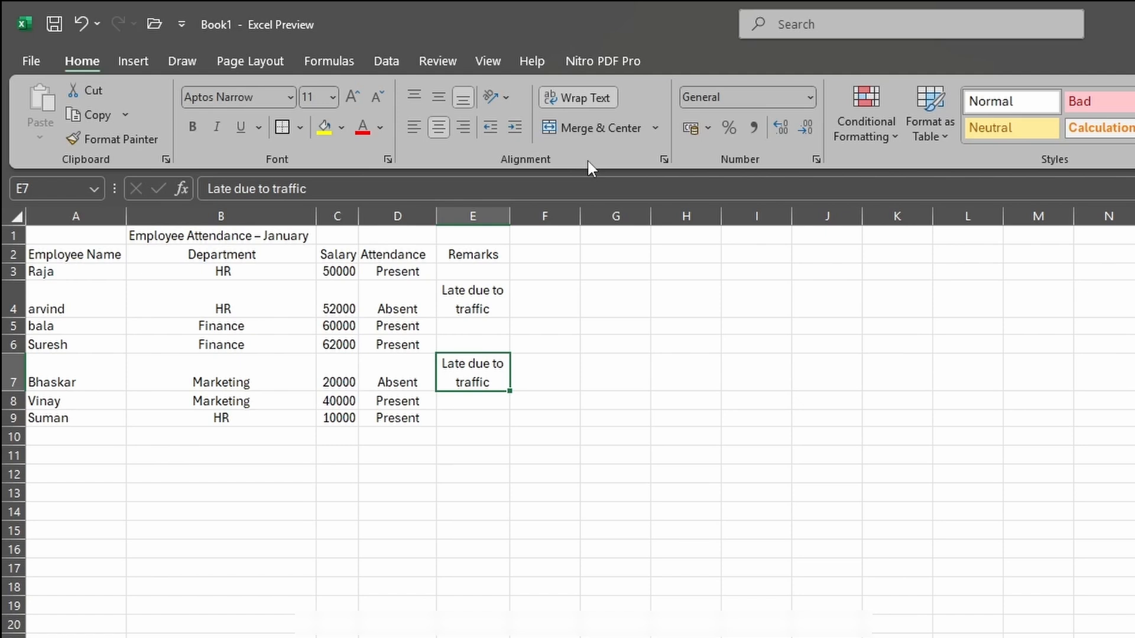
- Remove the text wrapping from E4 and E7 and auto-fit the width of the Remarks column
key(Up)
key(Up)
key(Up)
click(494, 367)
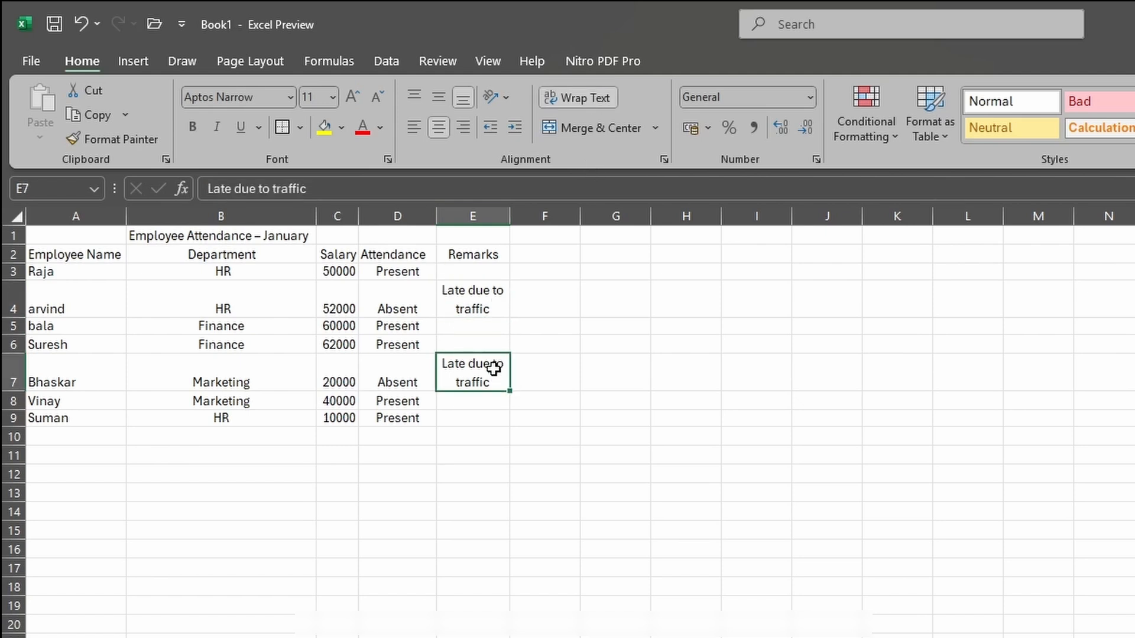
click(491, 309)
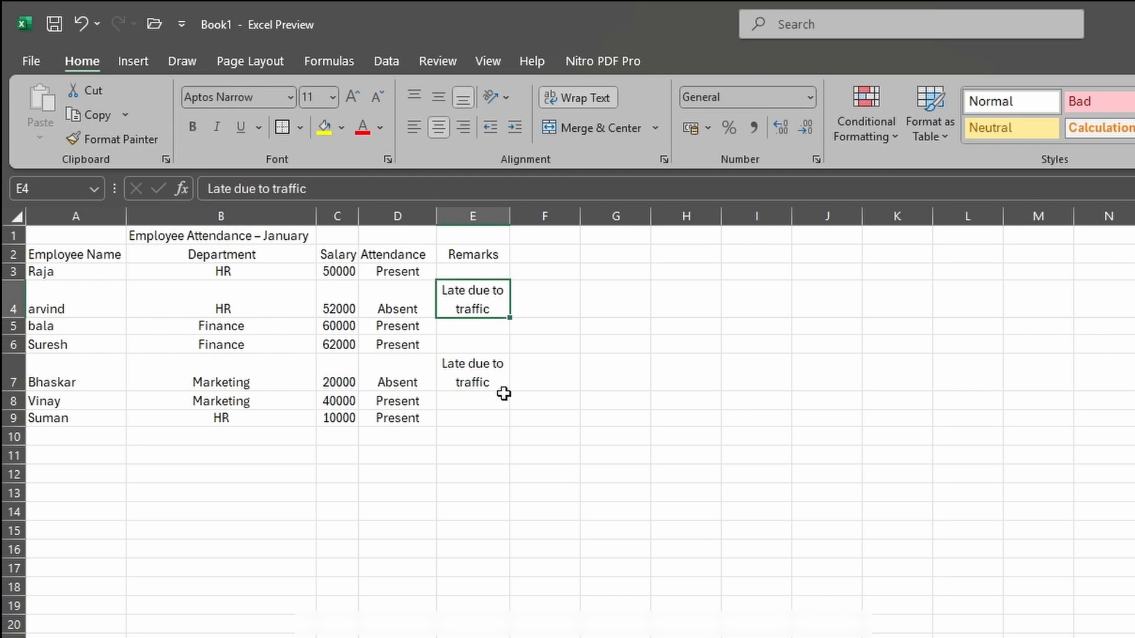
click(570, 101)
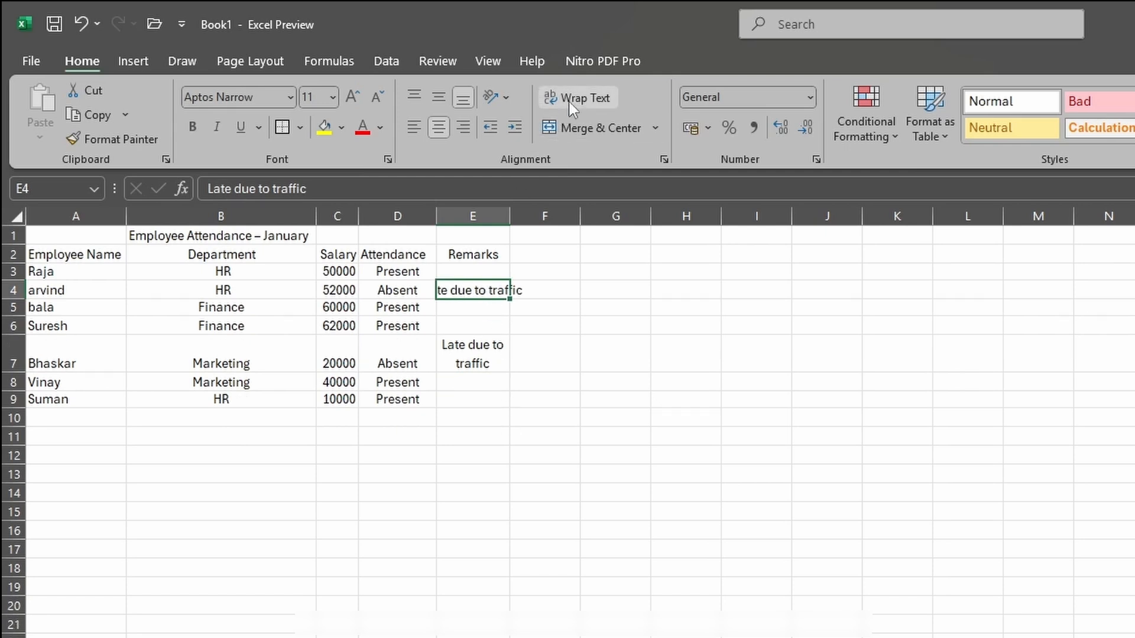
click(489, 357)
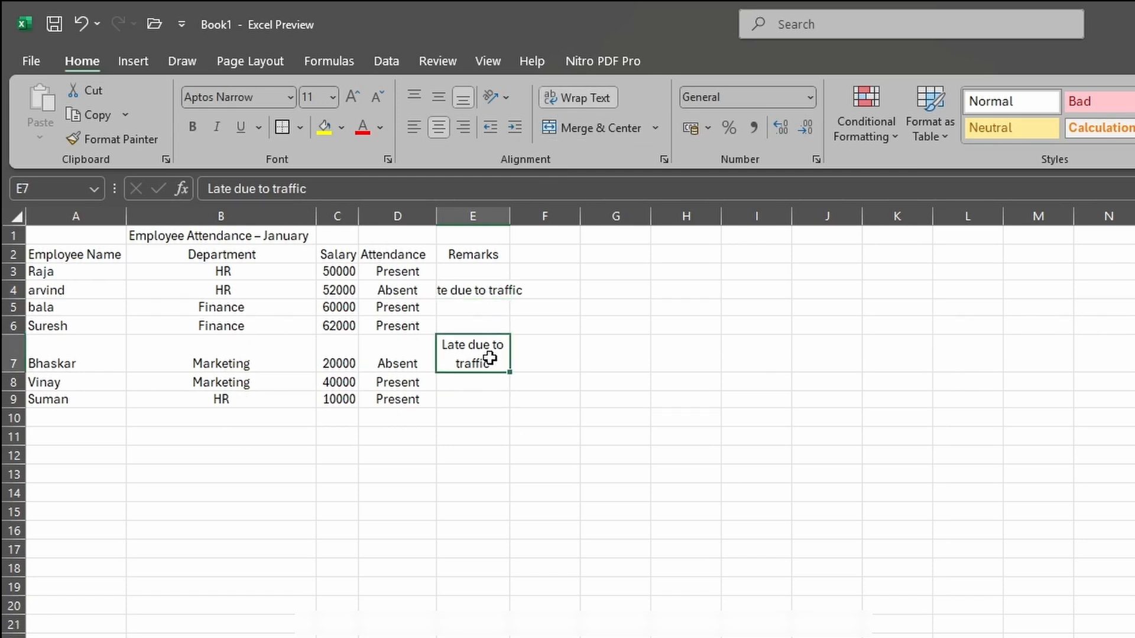
click(583, 98)
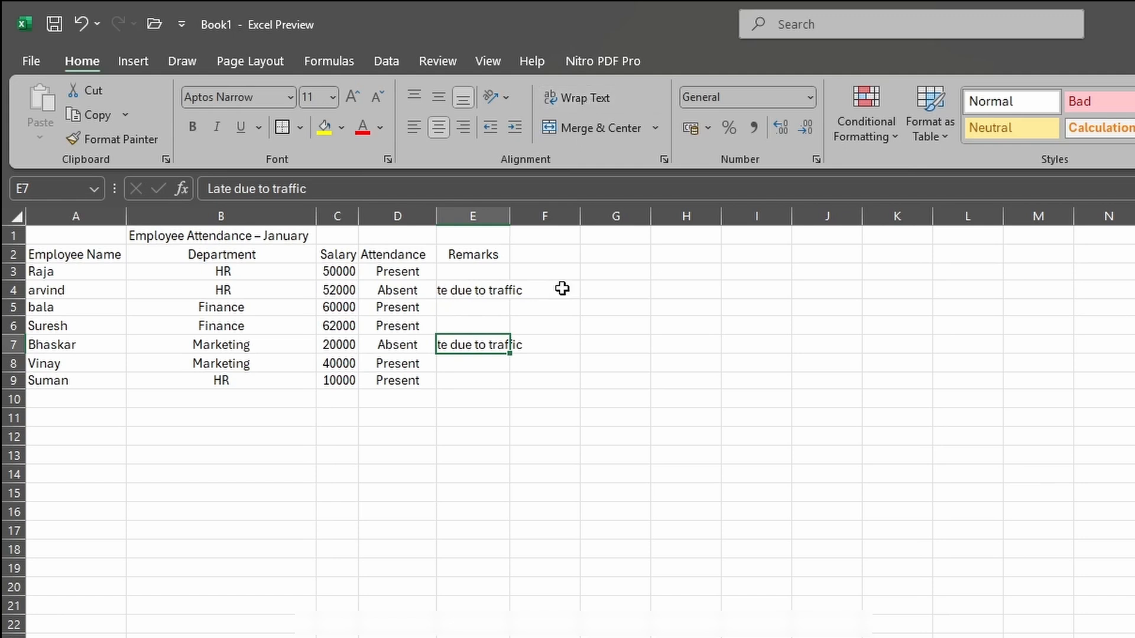
double_click(510, 213)
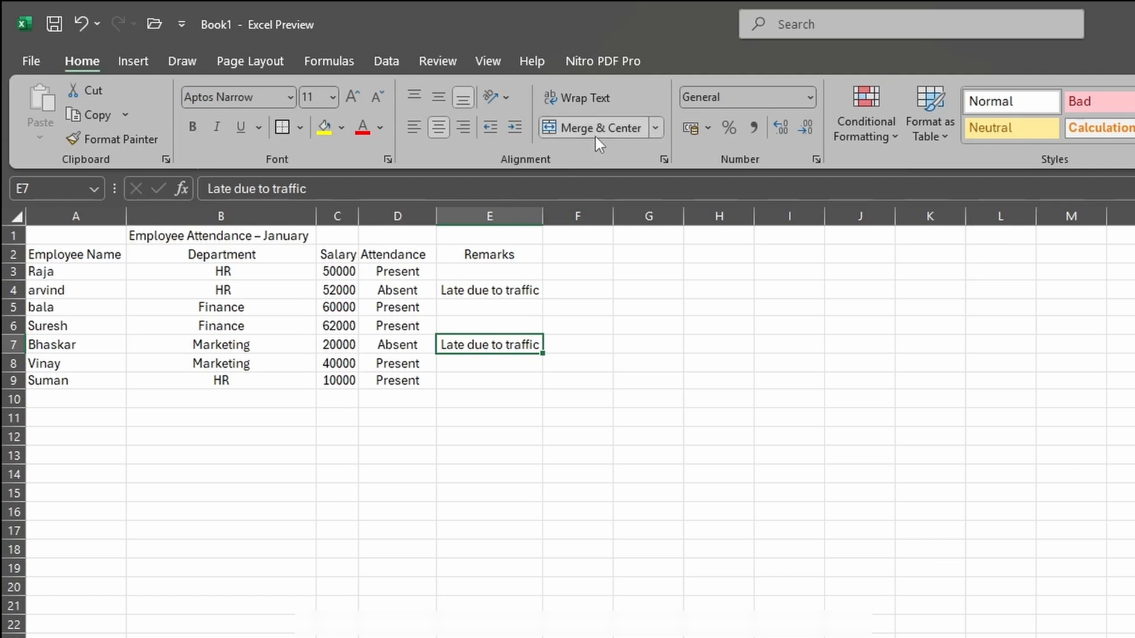
- Examine how the title in B1 sits over the Department column and beside the empty cells C1 and D1
click(490, 416)
click(260, 377)
mouse_move(263, 377)
mouse_down()
mouse_move(246, 363)
mouse_move(248, 386)
mouse_up()
click(231, 237)
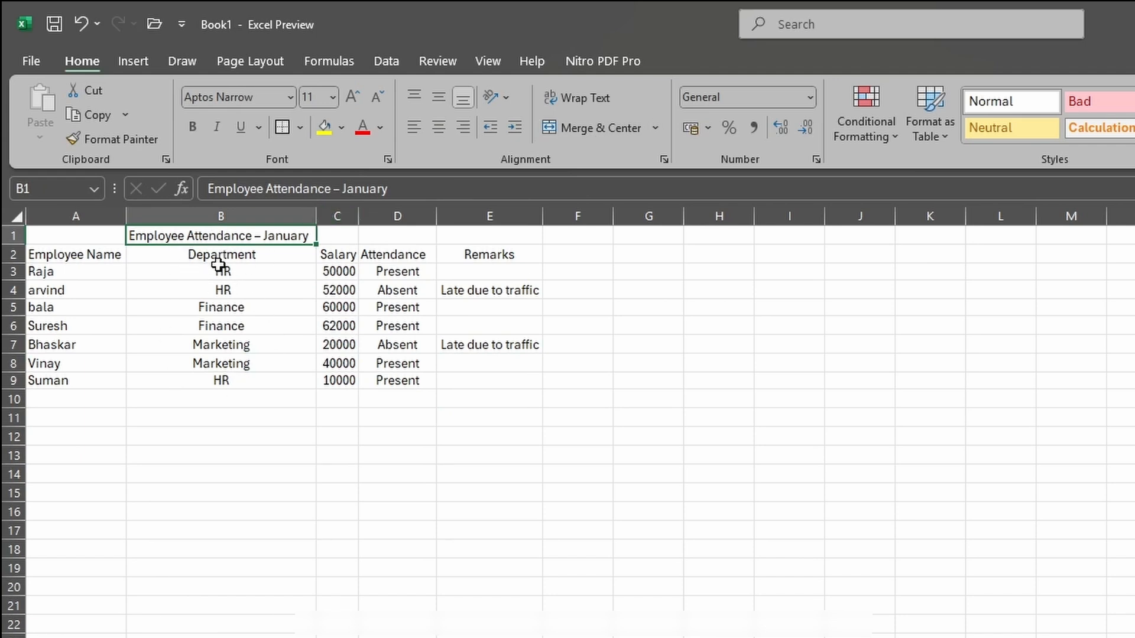
drag(221, 254, 222, 378)
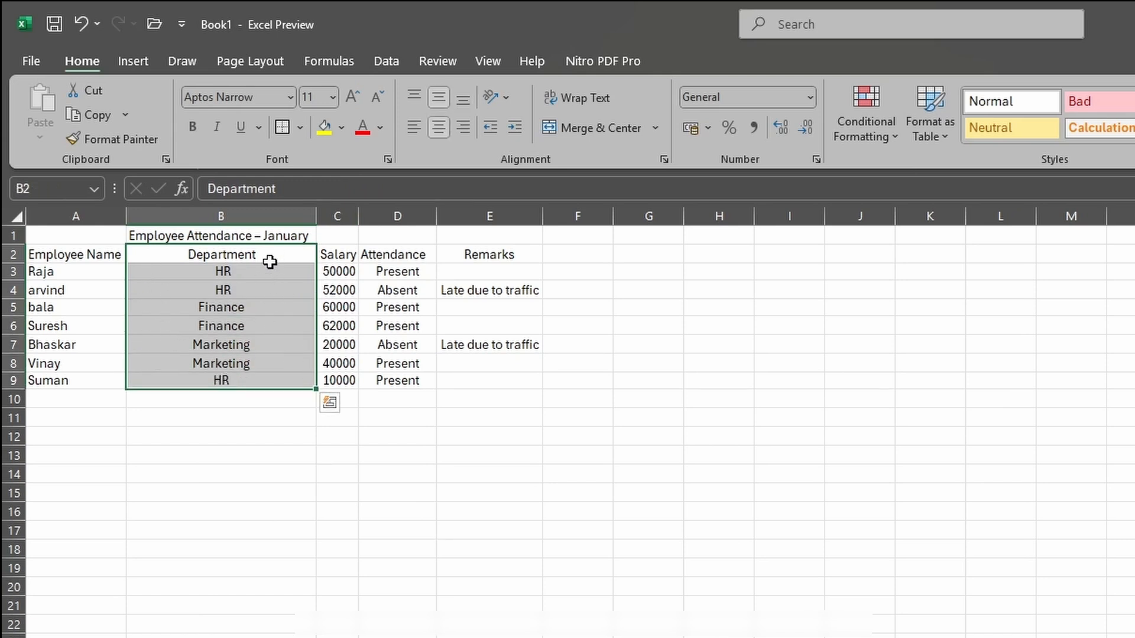
click(260, 236)
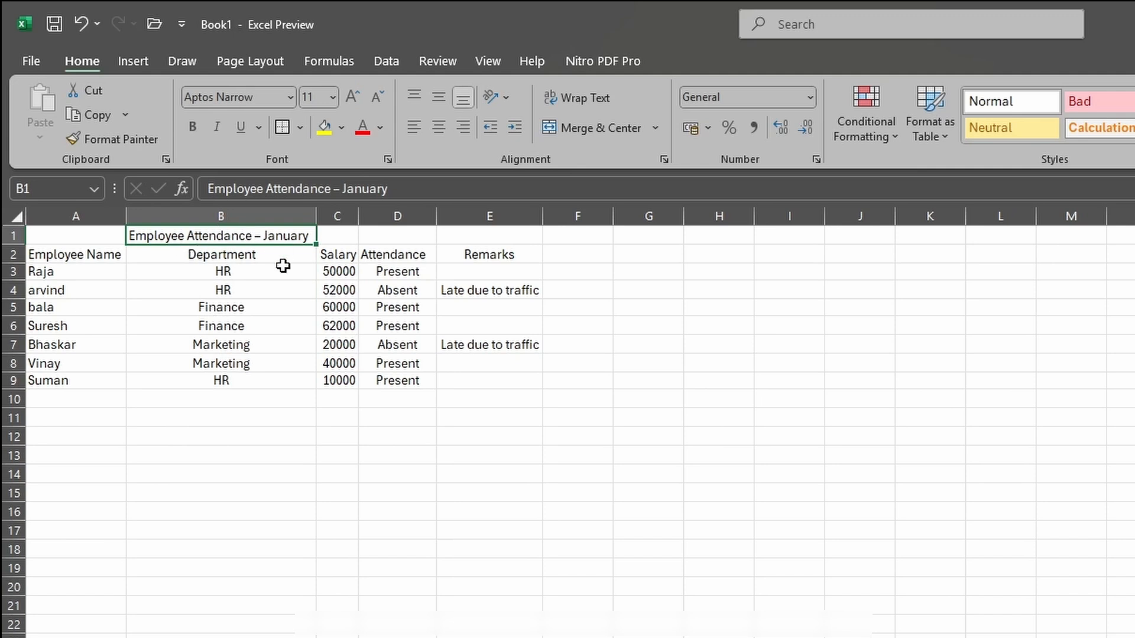
drag(139, 233, 180, 375)
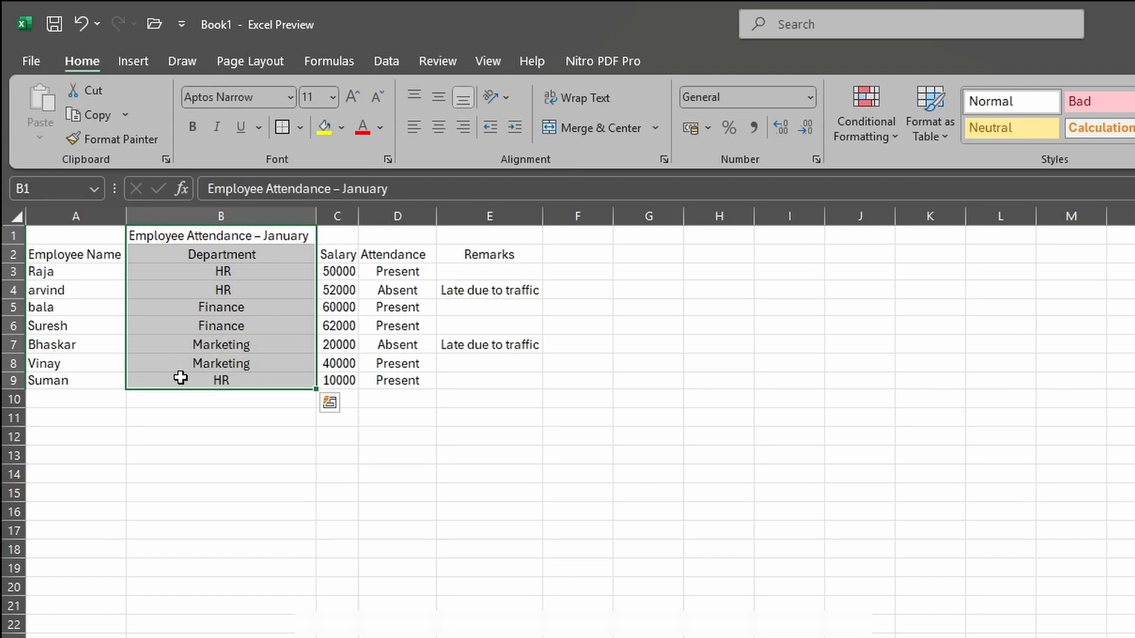
click(220, 306)
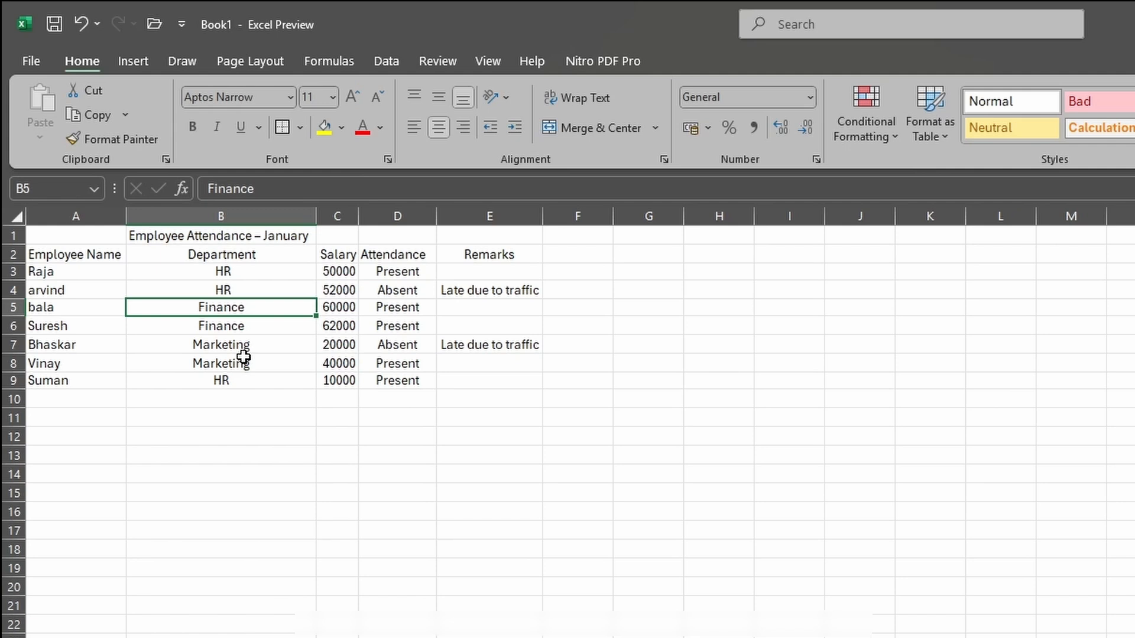
click(209, 239)
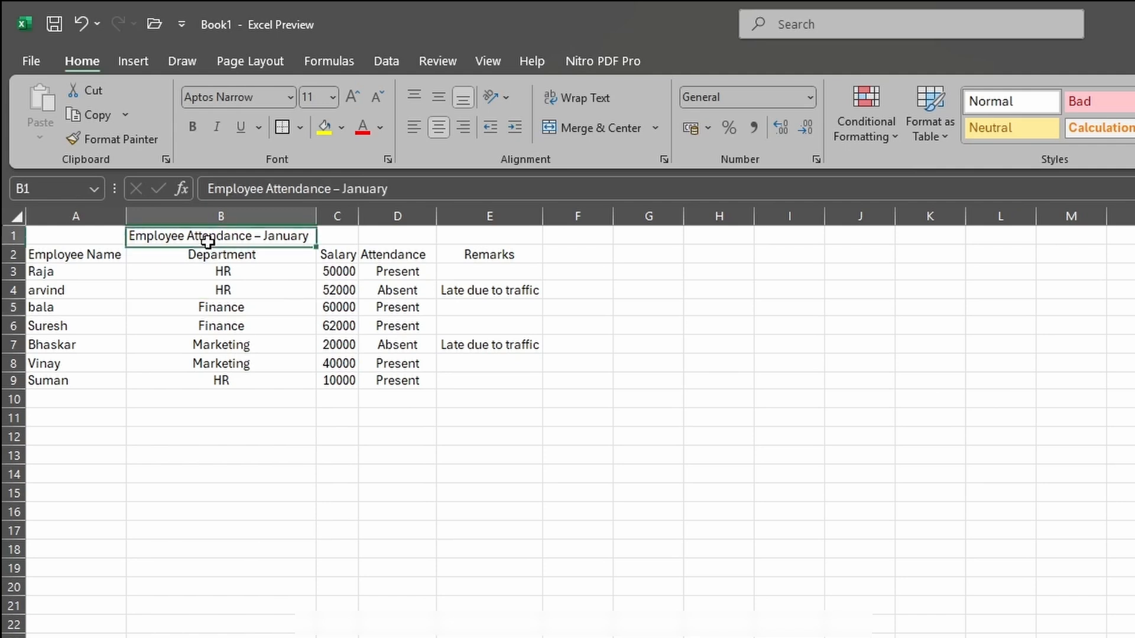
click(363, 233)
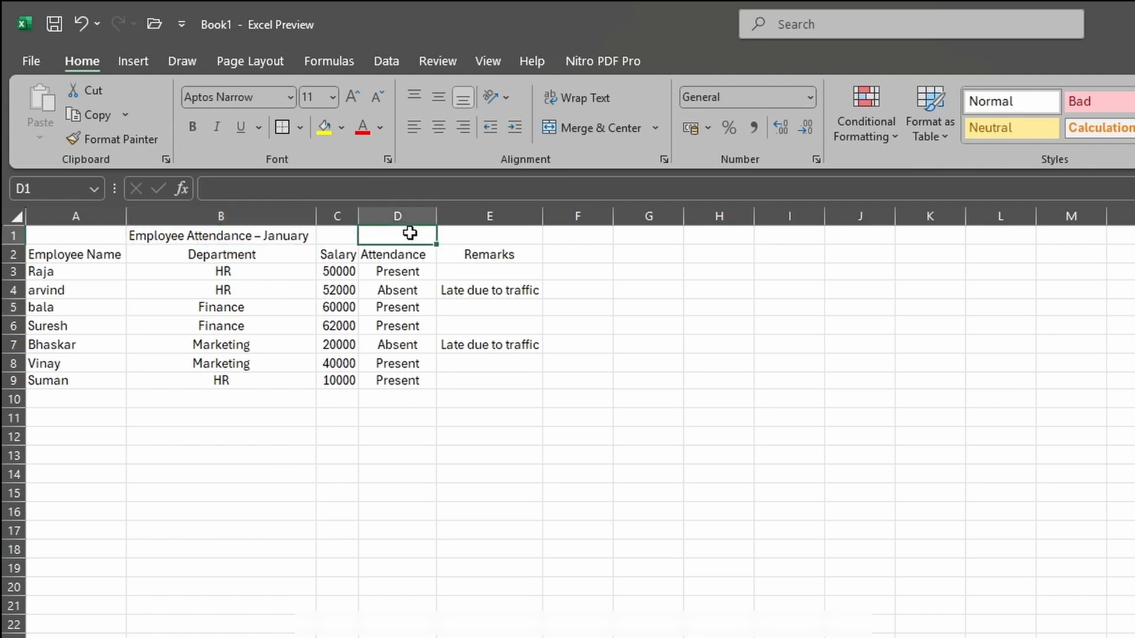
click(347, 232)
click(263, 233)
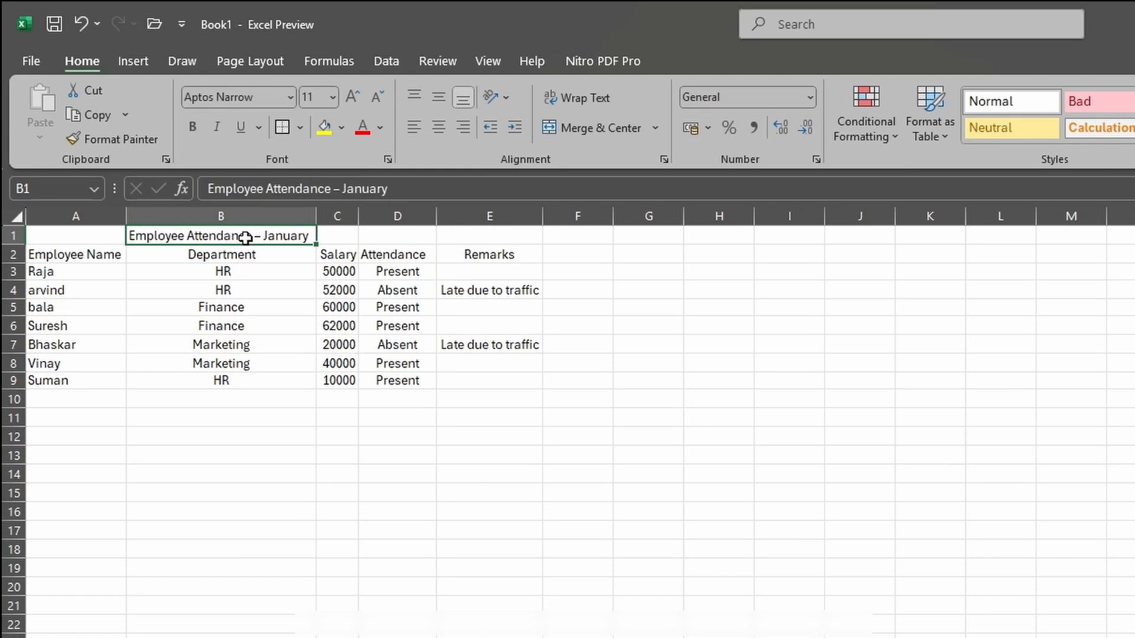
- Merge and center the title "Employee Attendance – January" across B1:D1
drag(245, 237, 407, 236)
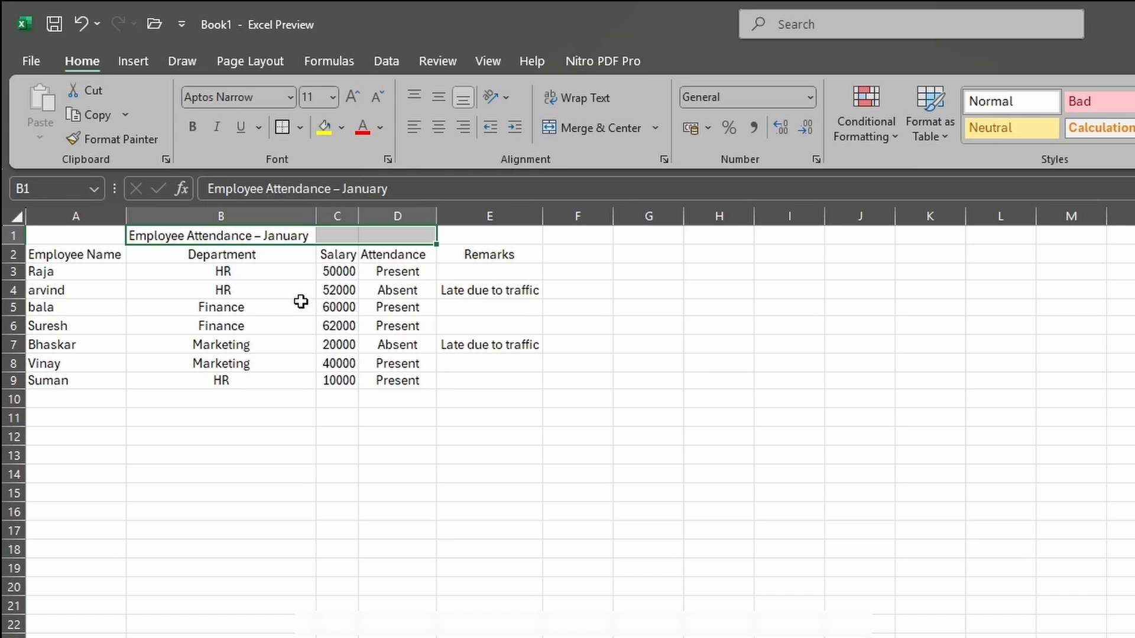
click(266, 321)
click(187, 239)
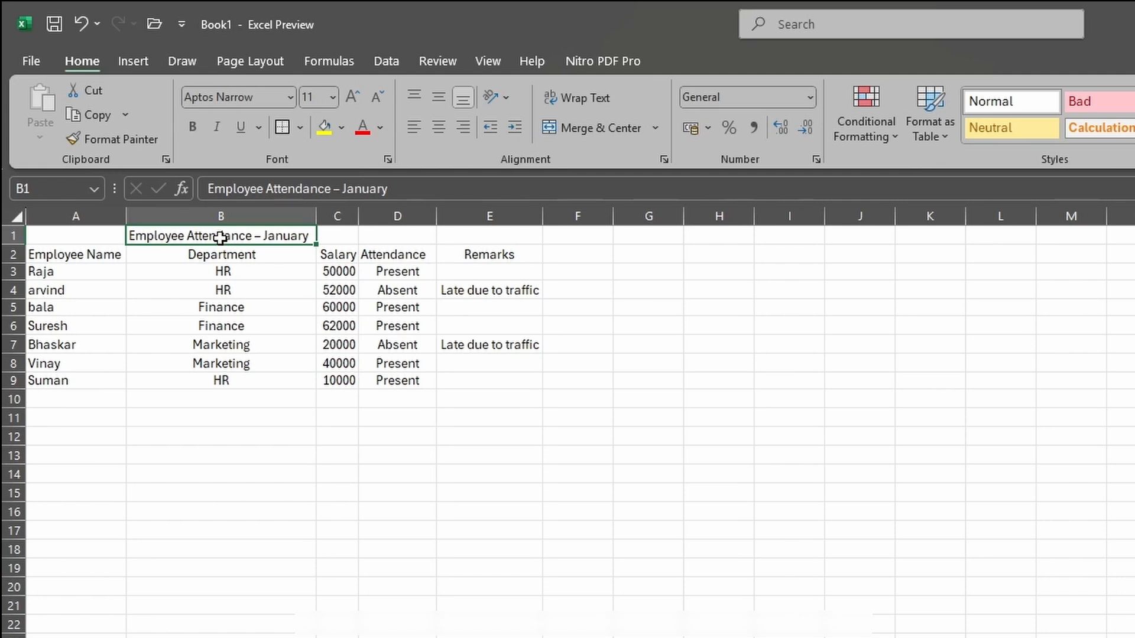
drag(203, 230, 399, 235)
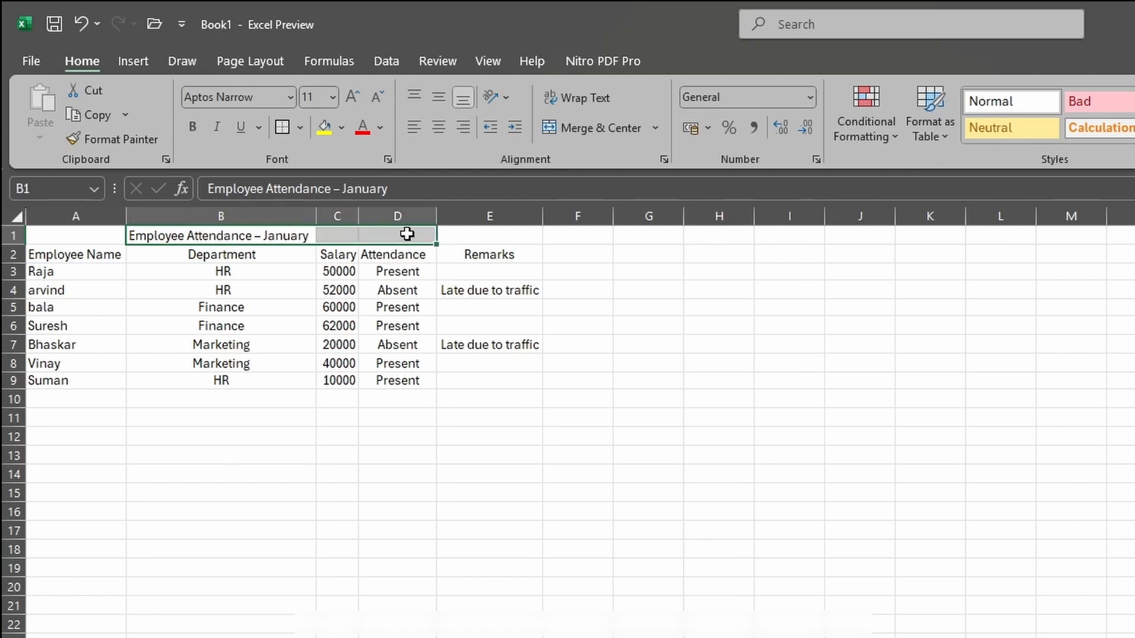
click(602, 127)
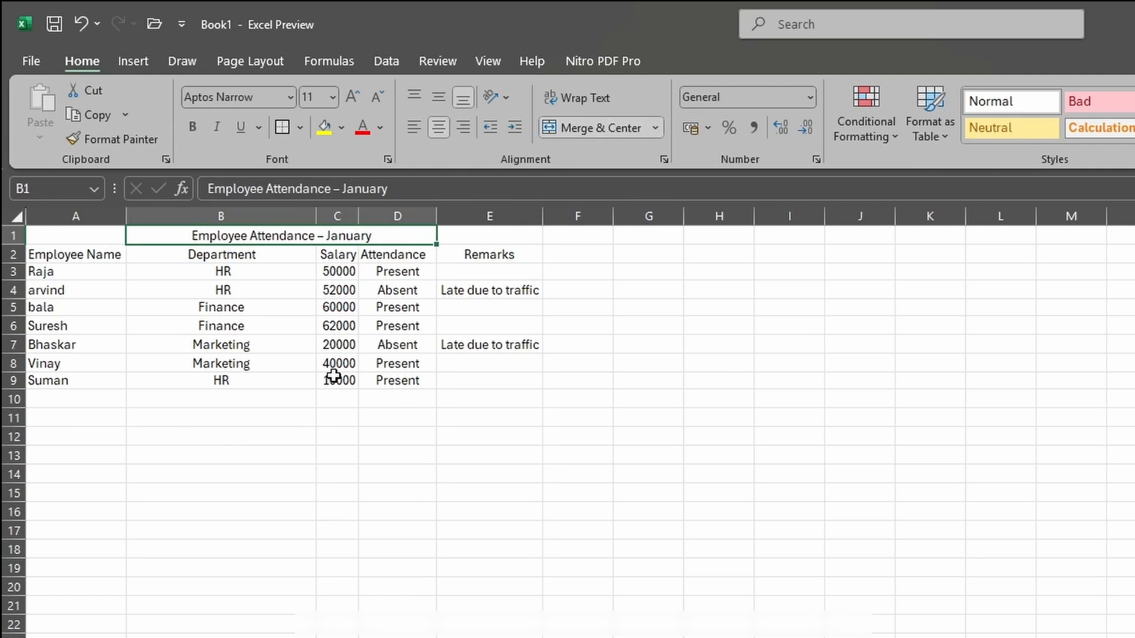
- Auto-fit the widths of columns A to E to their contents
mouse_move(32, 236)
mouse_down()
mouse_move(55, 272)
mouse_move(450, 382)
mouse_up()
drag(74, 216, 485, 217)
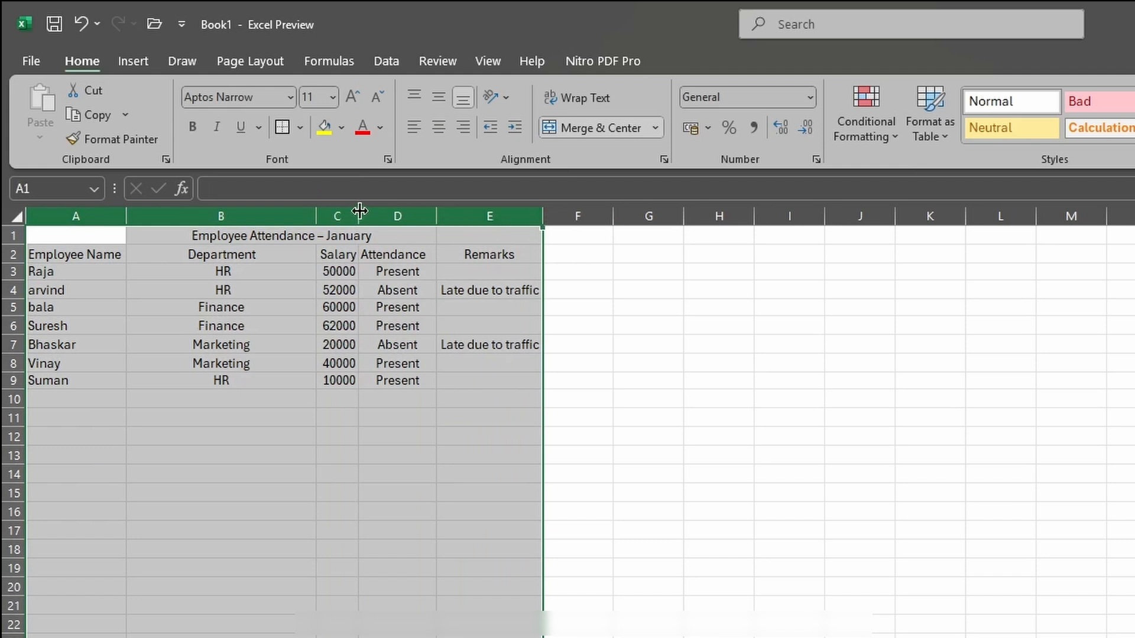
double_click(359, 216)
click(314, 384)
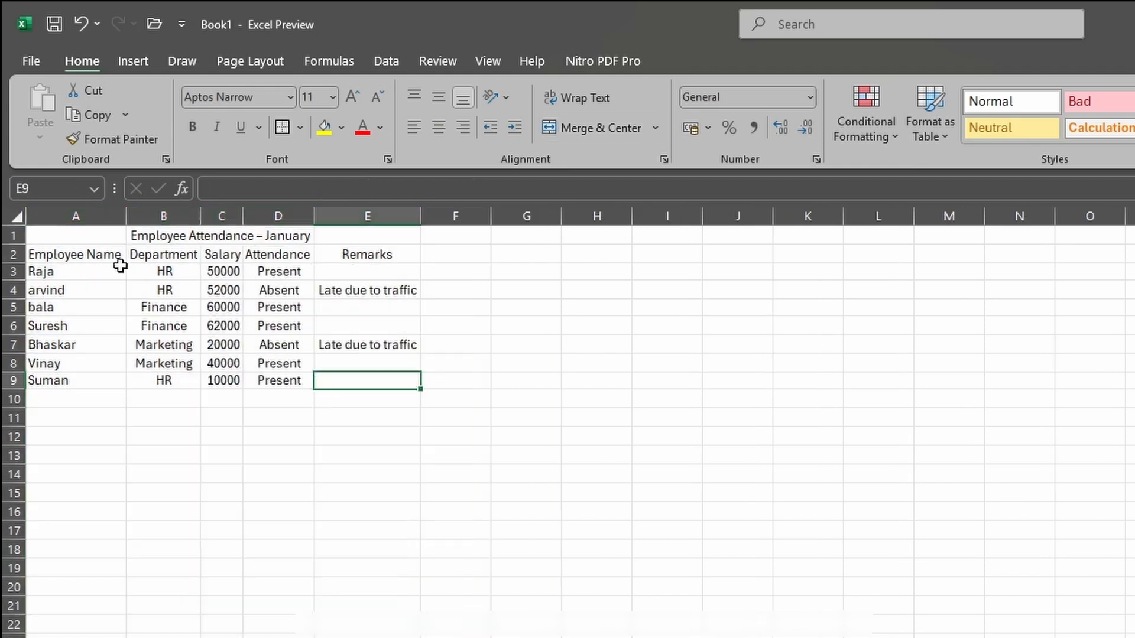
- Review the columns of the attendance table in A2:E9 beneath the merged title
drag(76, 253, 84, 382)
drag(169, 263, 168, 381)
drag(222, 254, 278, 381)
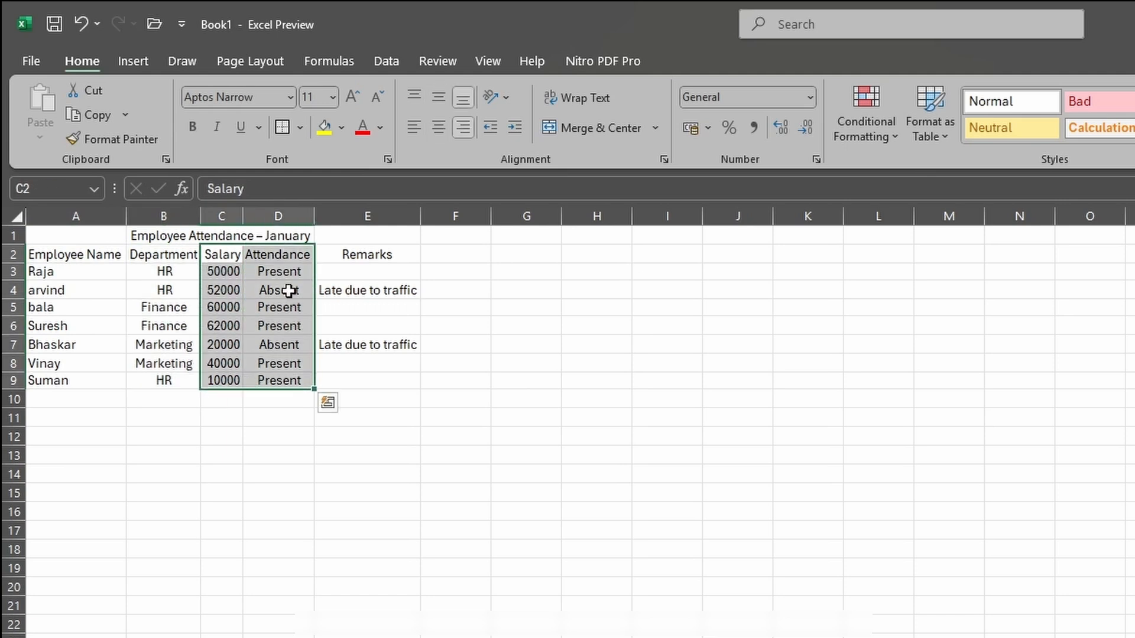
click(278, 254)
click(154, 232)
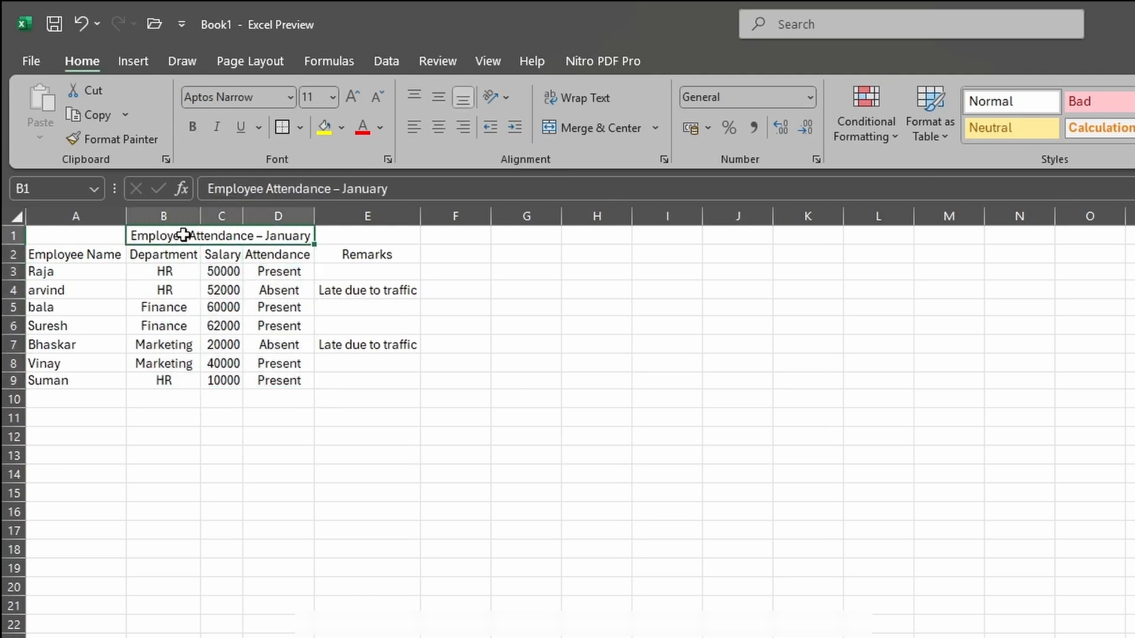
drag(56, 247, 380, 383)
click(305, 480)
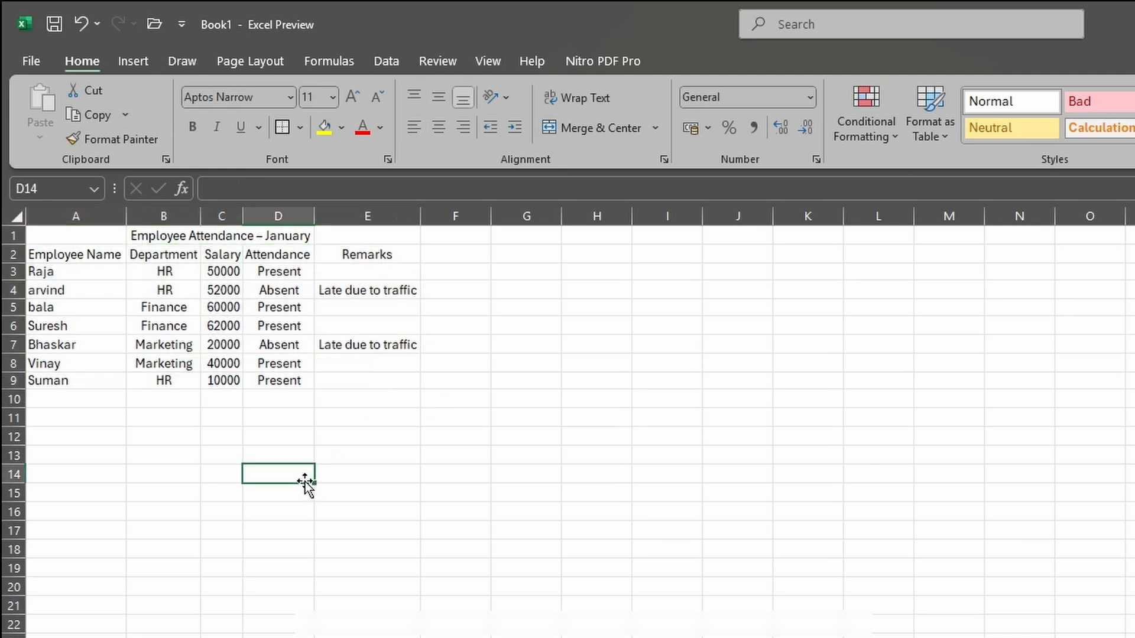
- Make the merged title in row 1 bold and increase its font size to 12
click(164, 236)
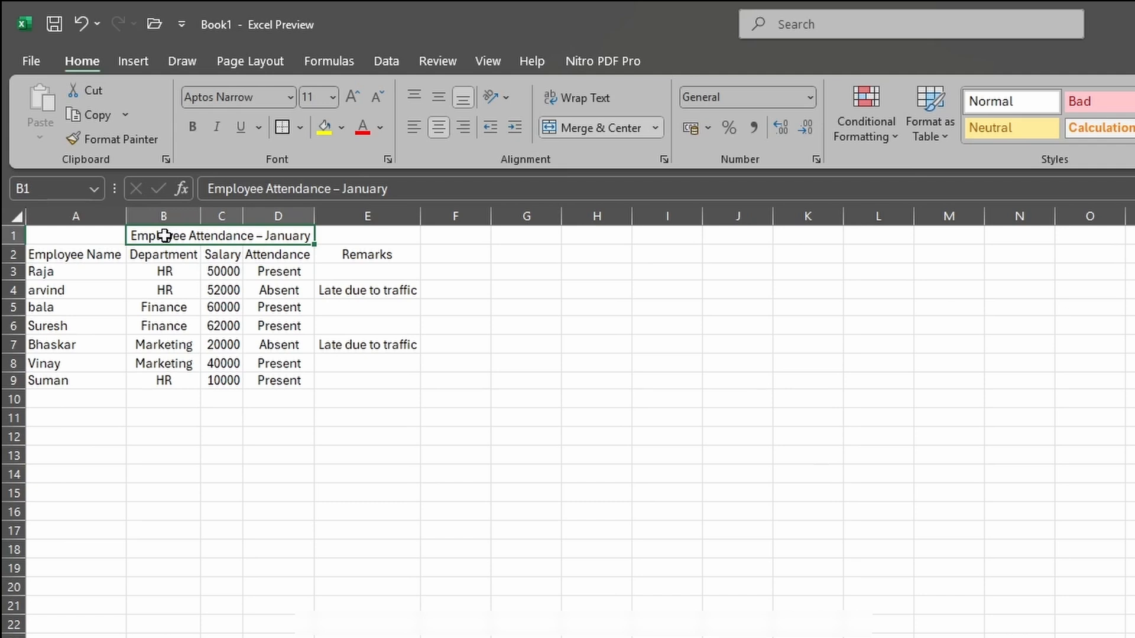
click(194, 129)
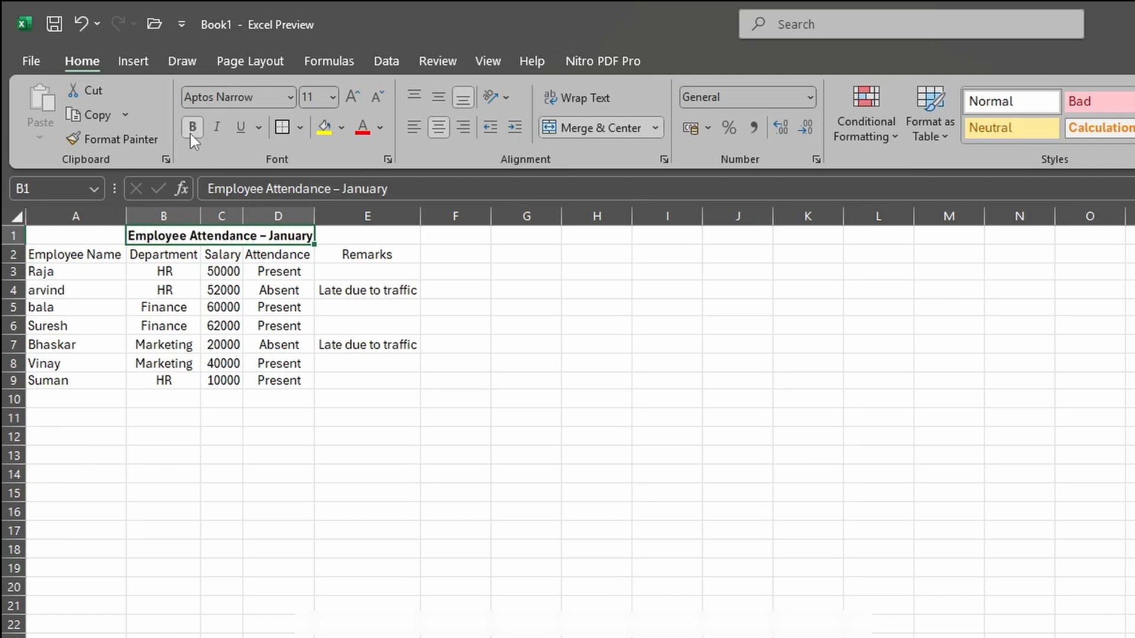
click(353, 96)
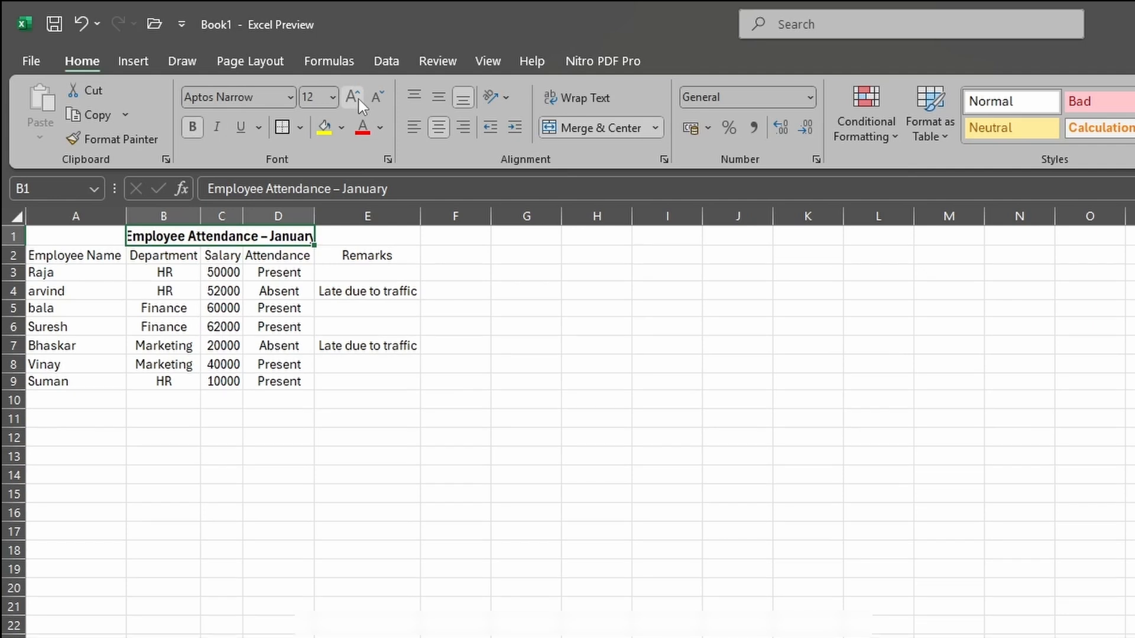
- Increase the merged title's font size to 14 and widen column D until the whole title fits
click(353, 96)
drag(319, 216, 350, 216)
drag(126, 216, 117, 217)
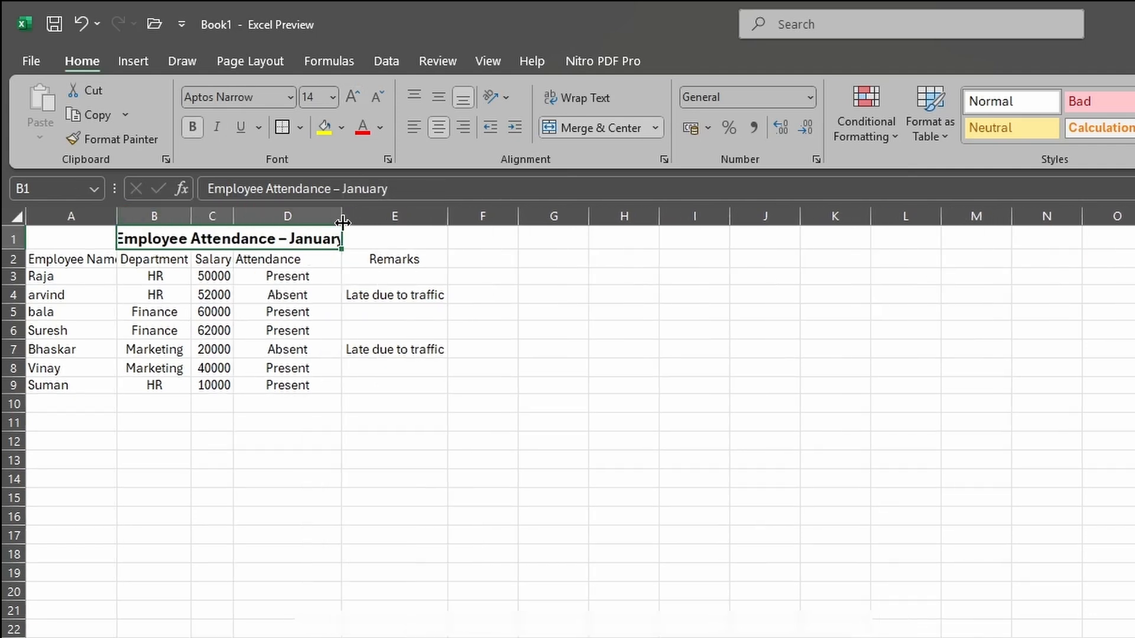
drag(342, 216, 373, 216)
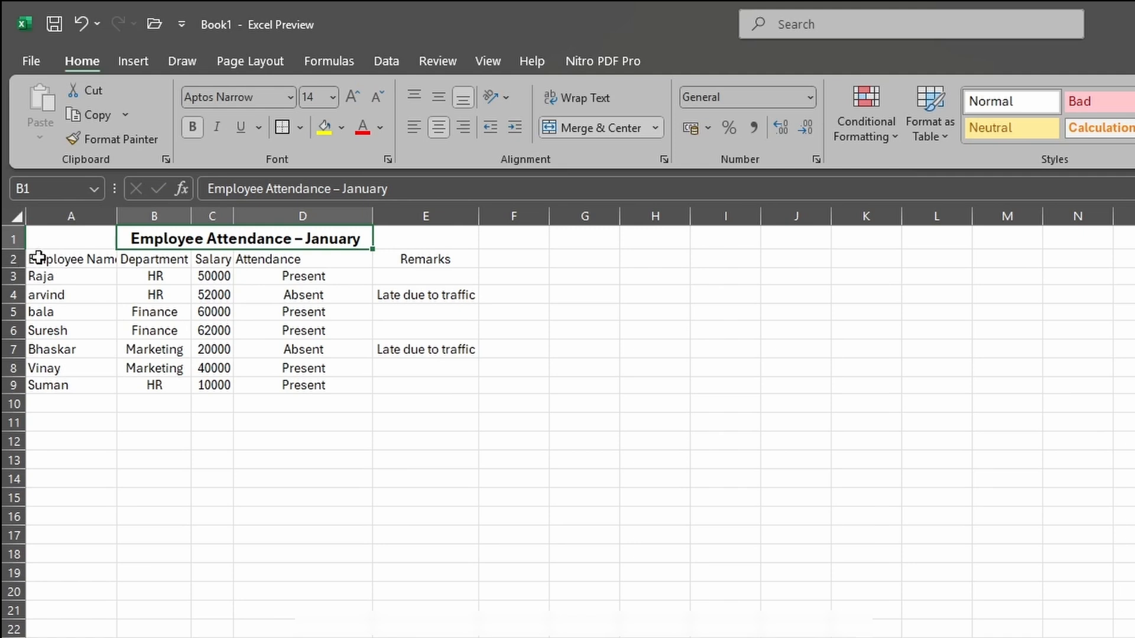
- Make the column headers in A2:E2 bold
drag(35, 259, 422, 258)
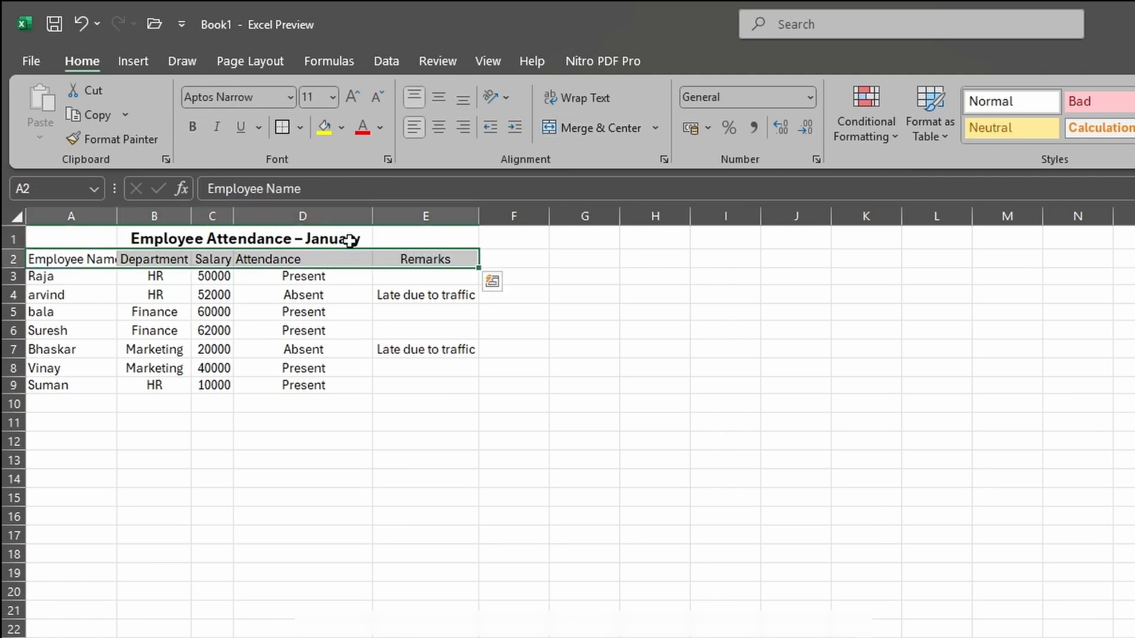
click(192, 126)
click(197, 352)
drag(53, 259, 431, 265)
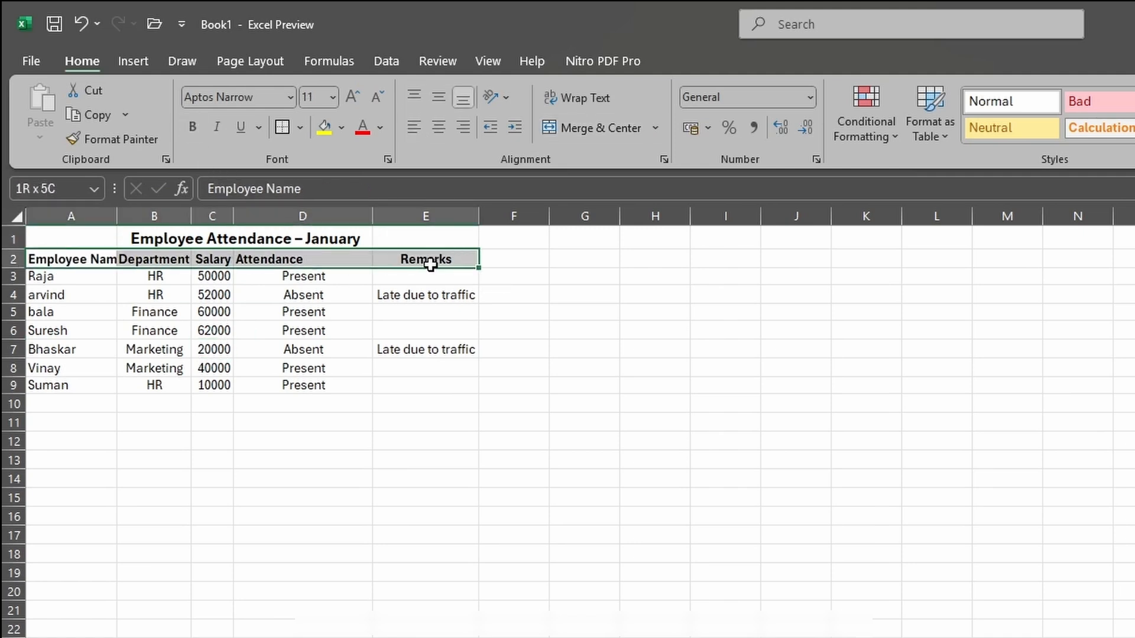
click(154, 312)
- Auto-fit all column widths to the bold headers, and widen column D so the merged title fits
click(17, 217)
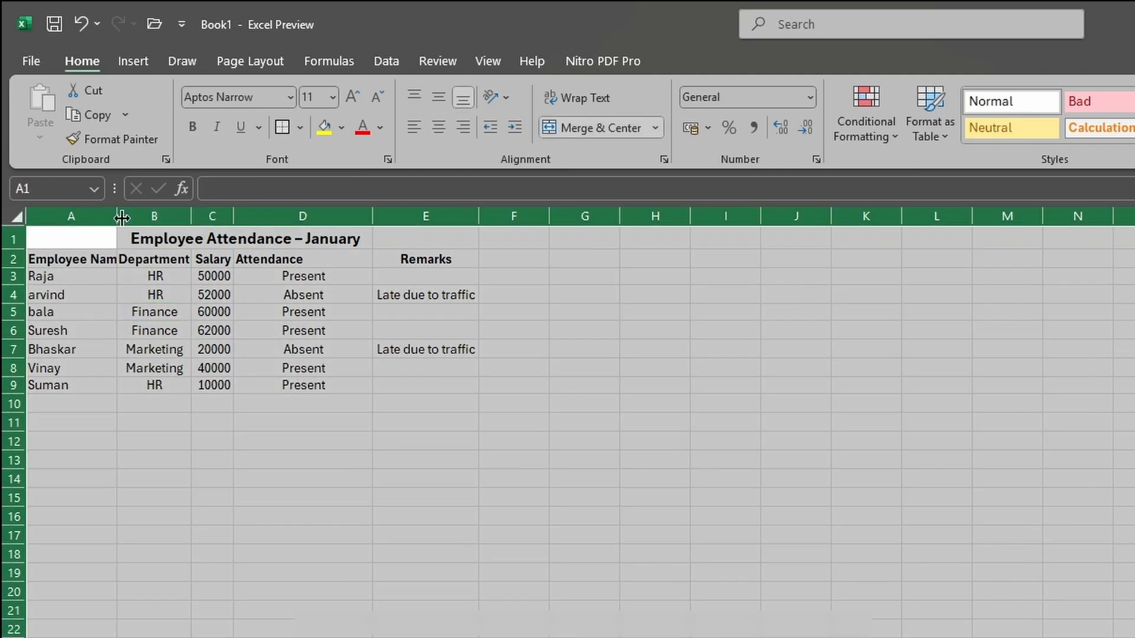
double_click(117, 216)
click(279, 369)
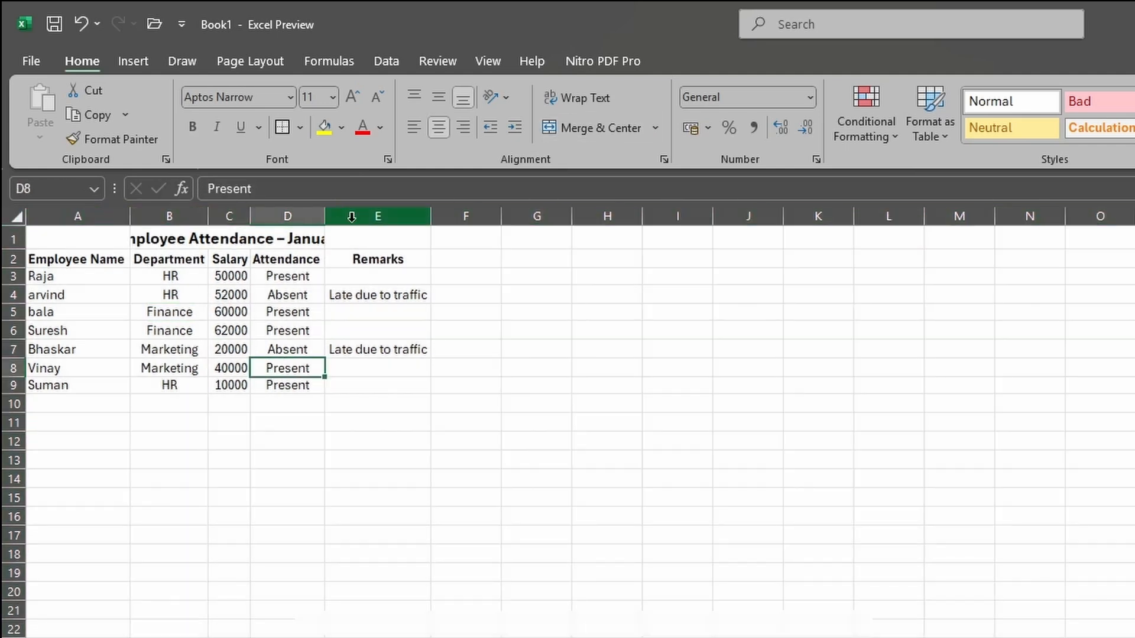
drag(325, 217, 356, 215)
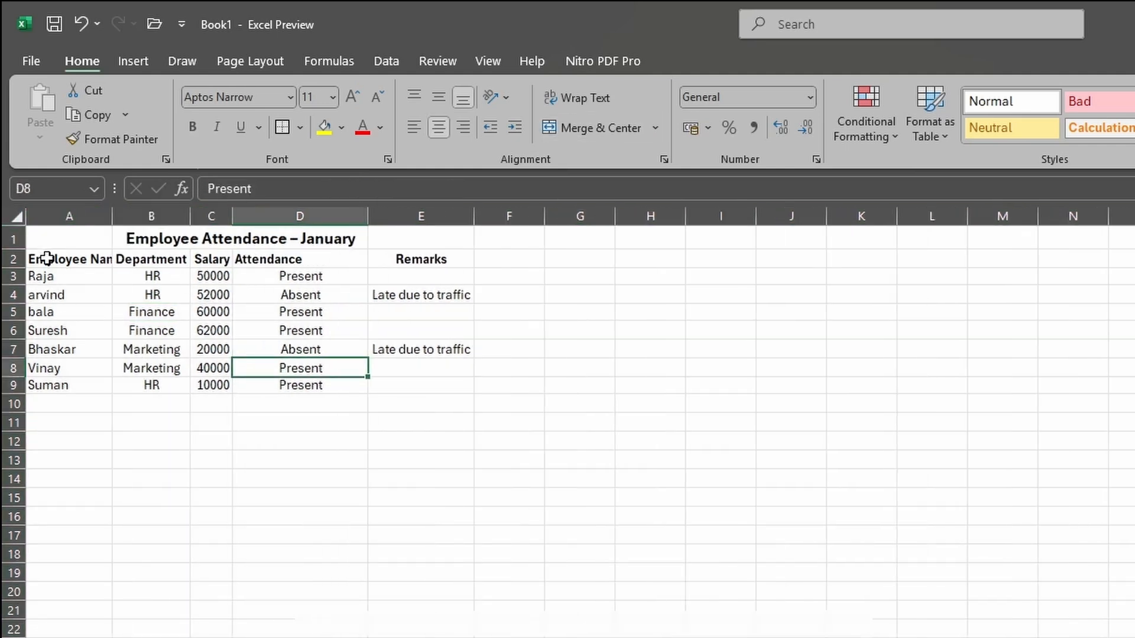
- Apply All Borders to the attendance table in A2:E9
drag(47, 259, 435, 390)
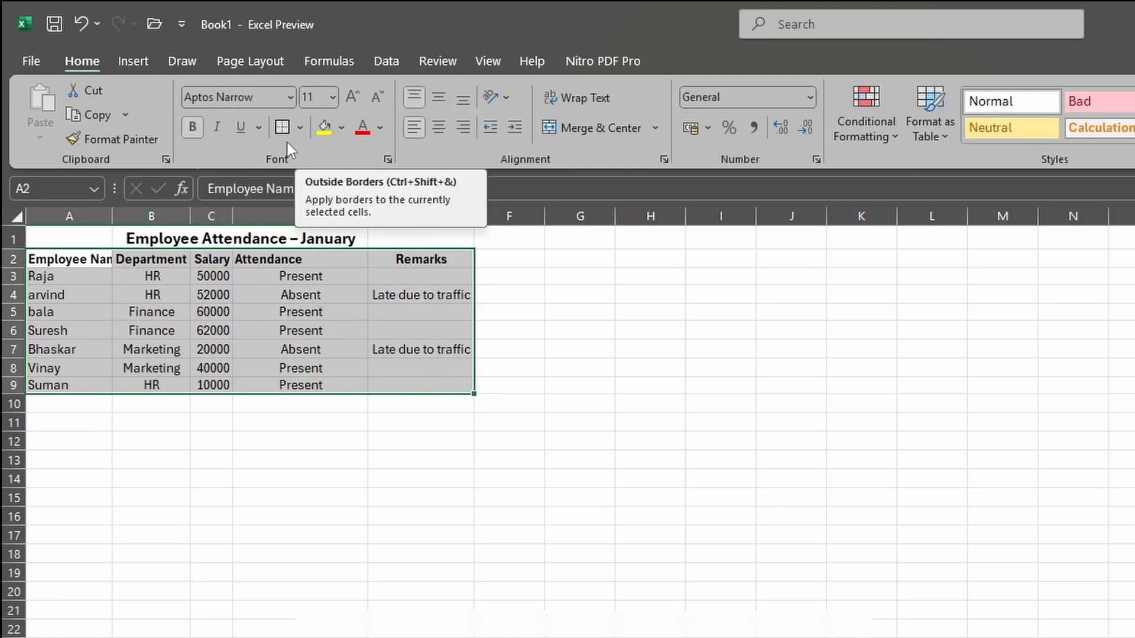
click(300, 126)
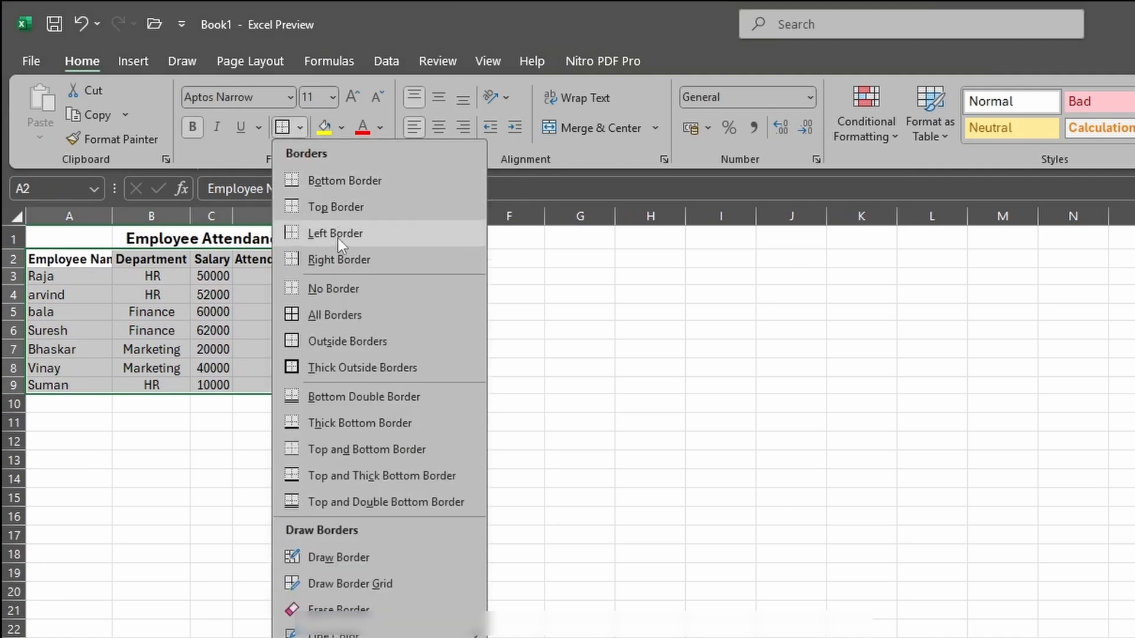
click(345, 324)
click(289, 455)
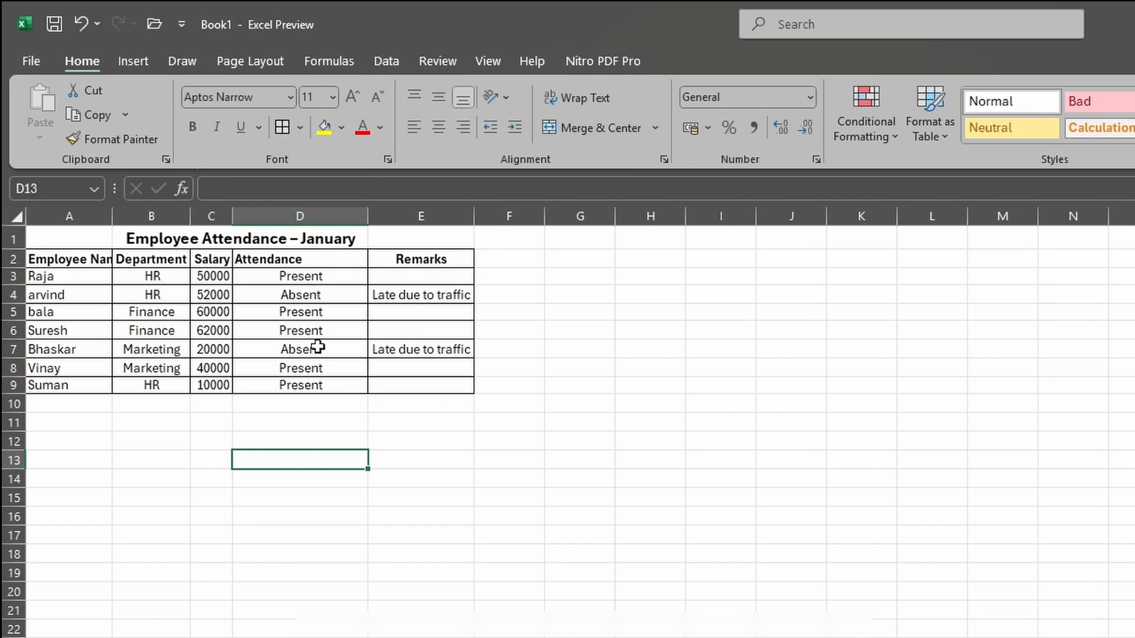
- Apply Outside Borders around the title row A1:E1
drag(63, 241, 421, 236)
click(301, 127)
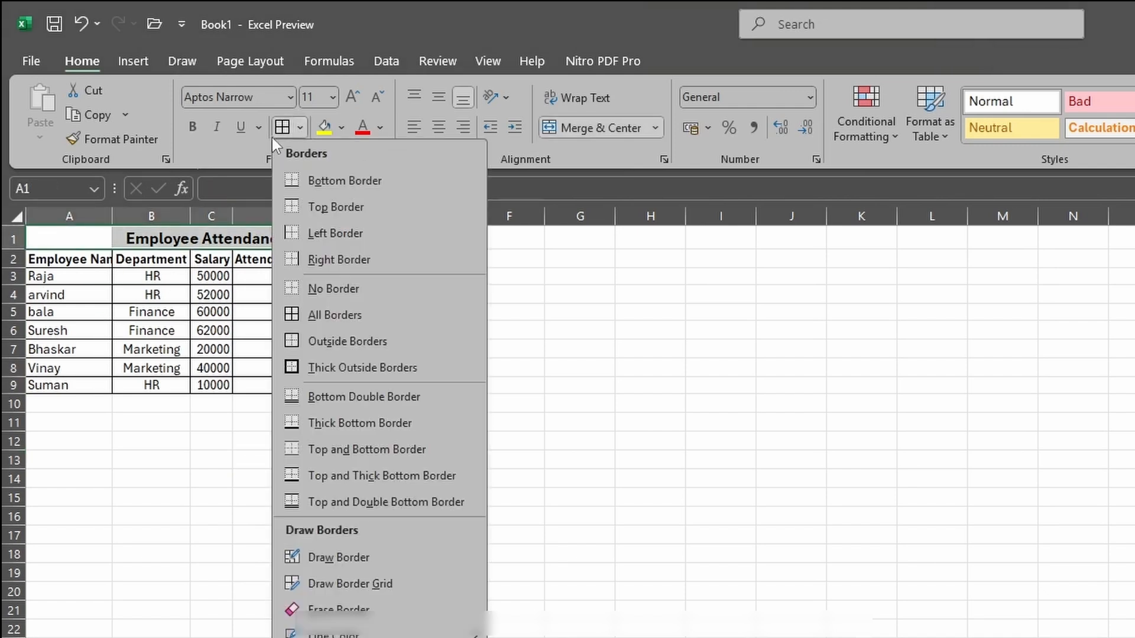
click(381, 343)
click(268, 416)
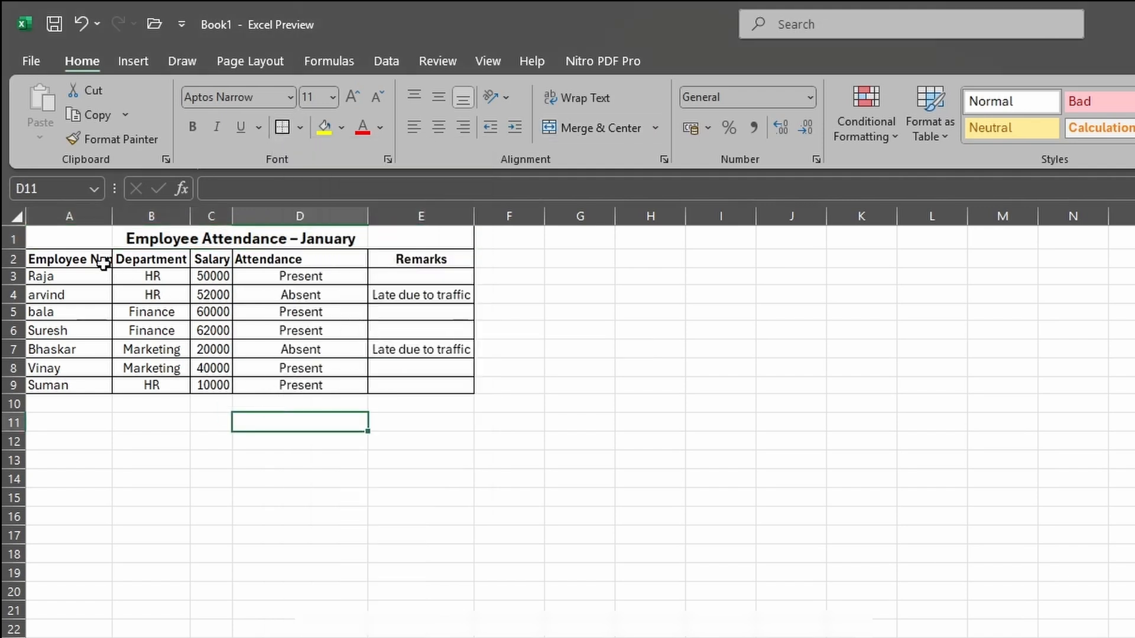
- Auto-fit column A to show the full "Employee Name" header
drag(104, 264, 401, 385)
click(356, 473)
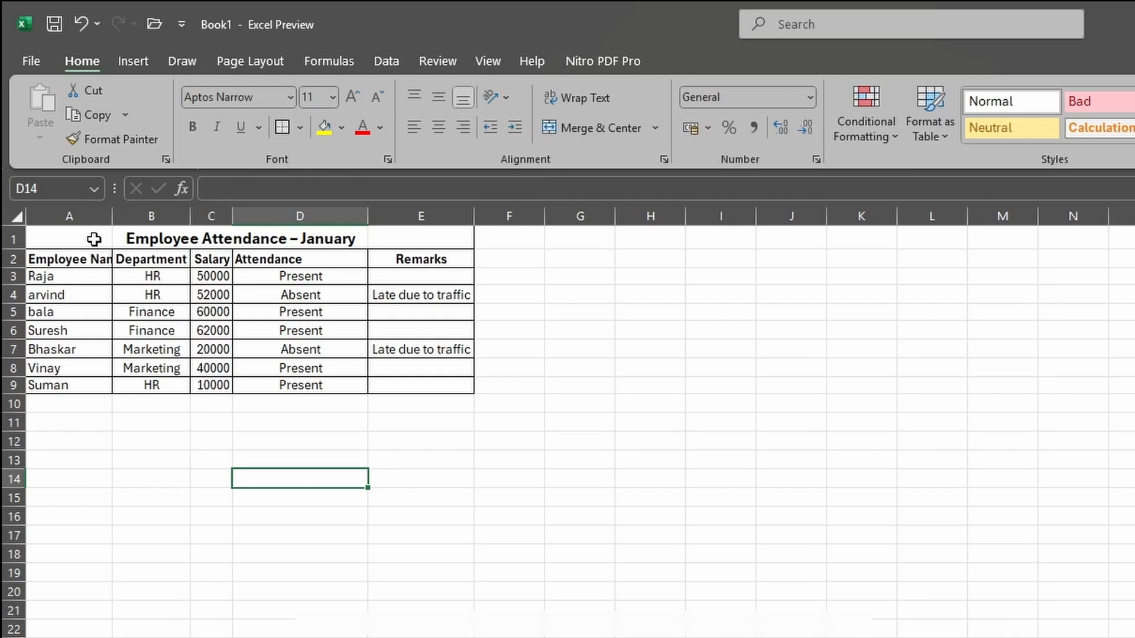
key(ctrl+z)
double_click(111, 220)
click(110, 544)
click(104, 423)
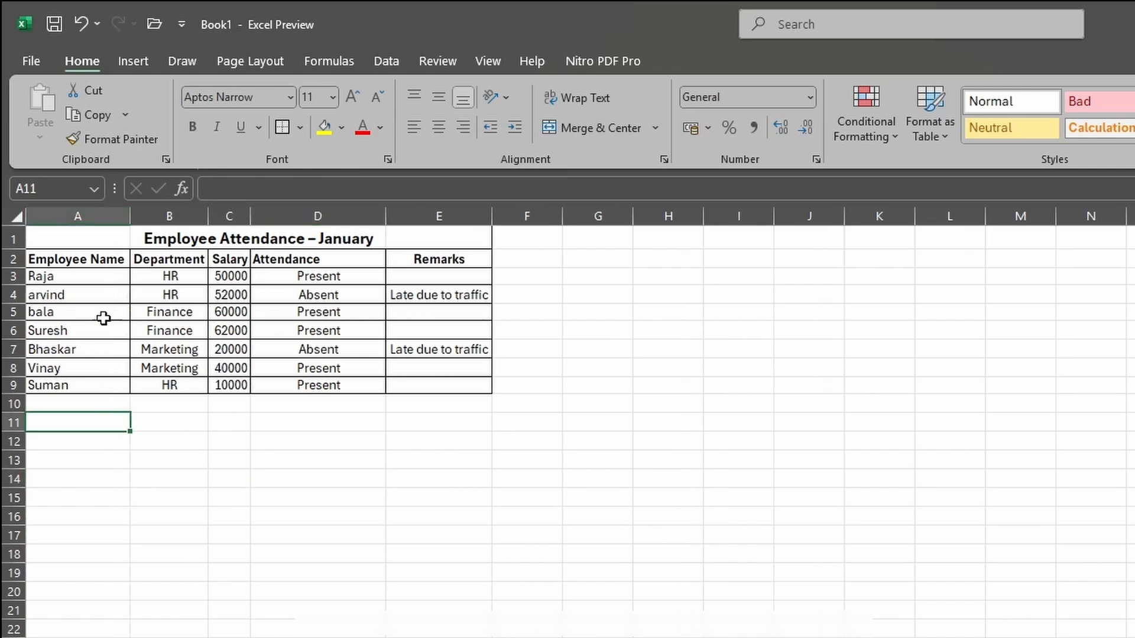
- Review the headers in row 2 and the whole bordered attendance table in A1:E9
click(89, 259)
click(229, 259)
click(298, 259)
click(434, 260)
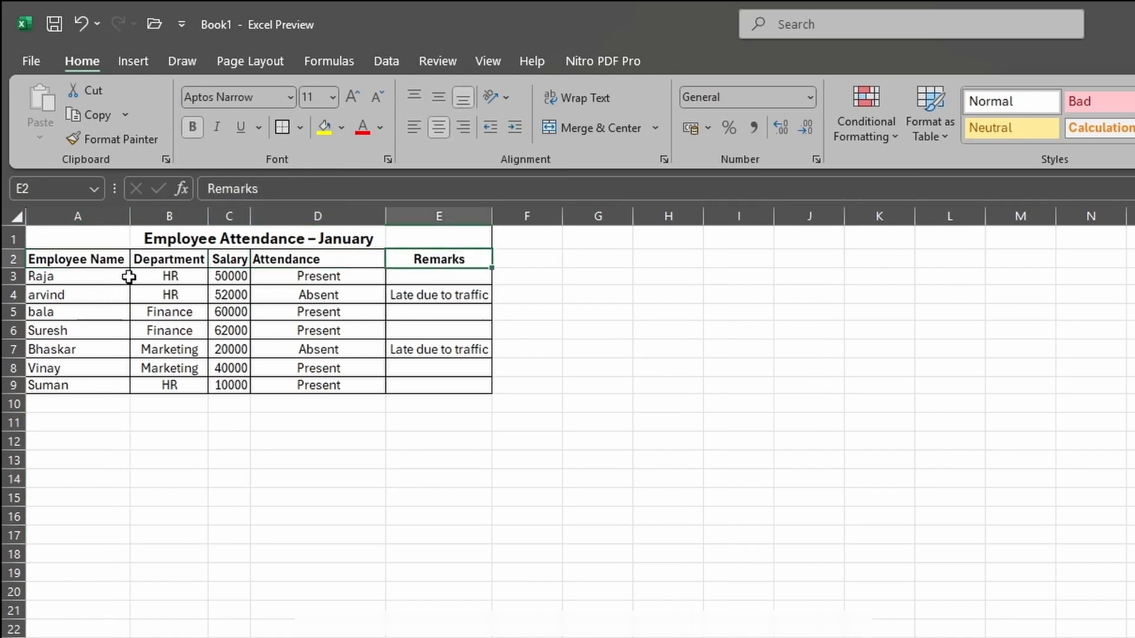
drag(68, 259, 446, 385)
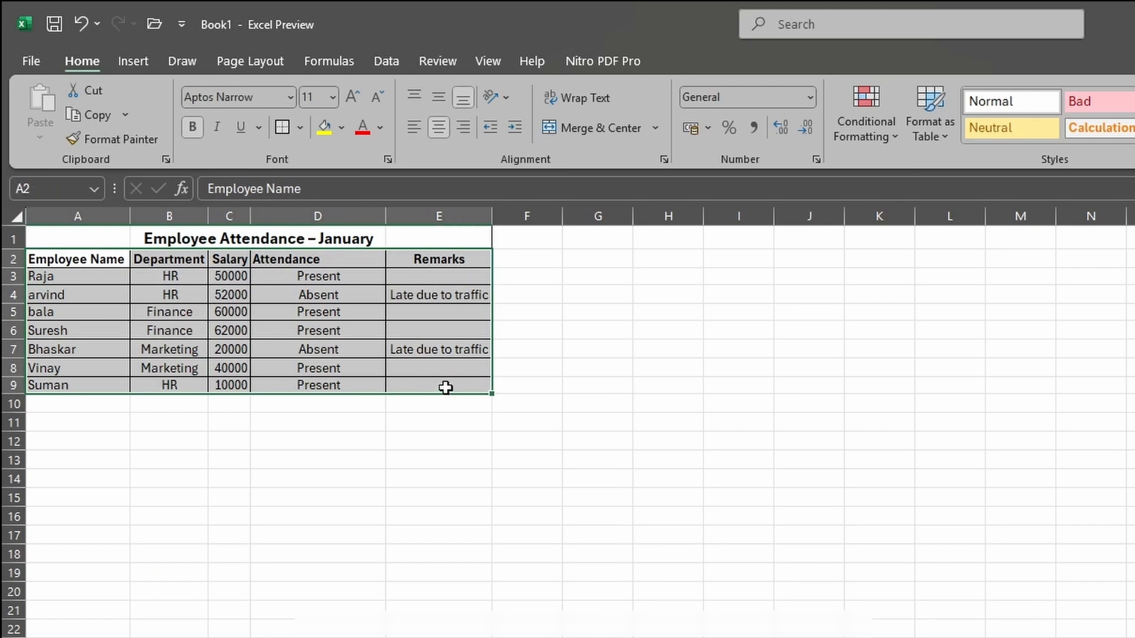
click(449, 426)
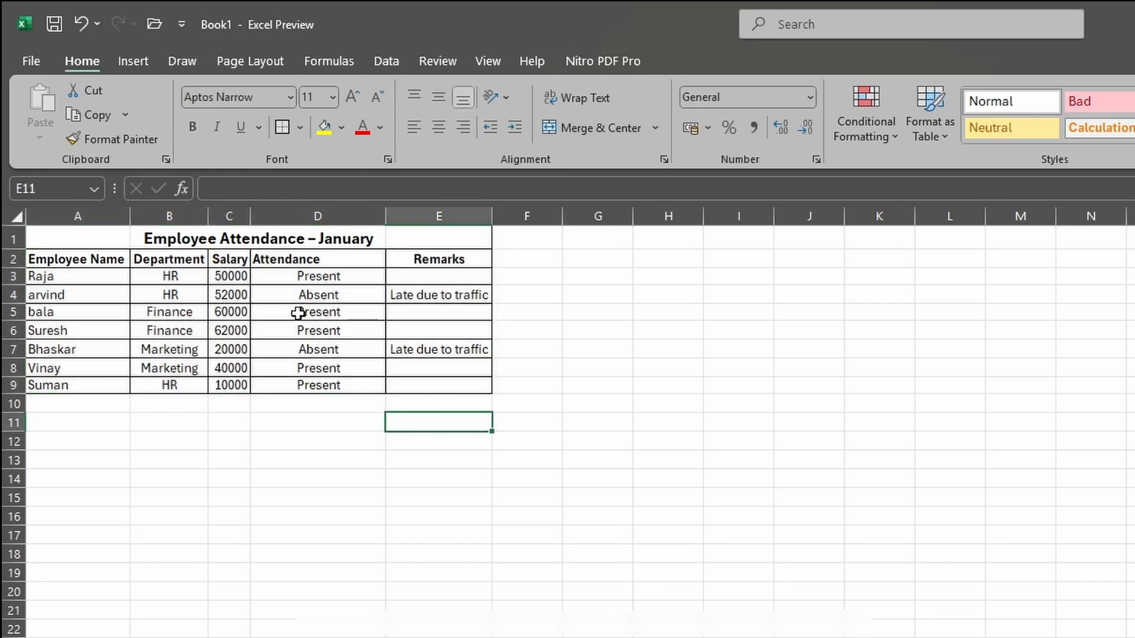
drag(61, 236, 474, 374)
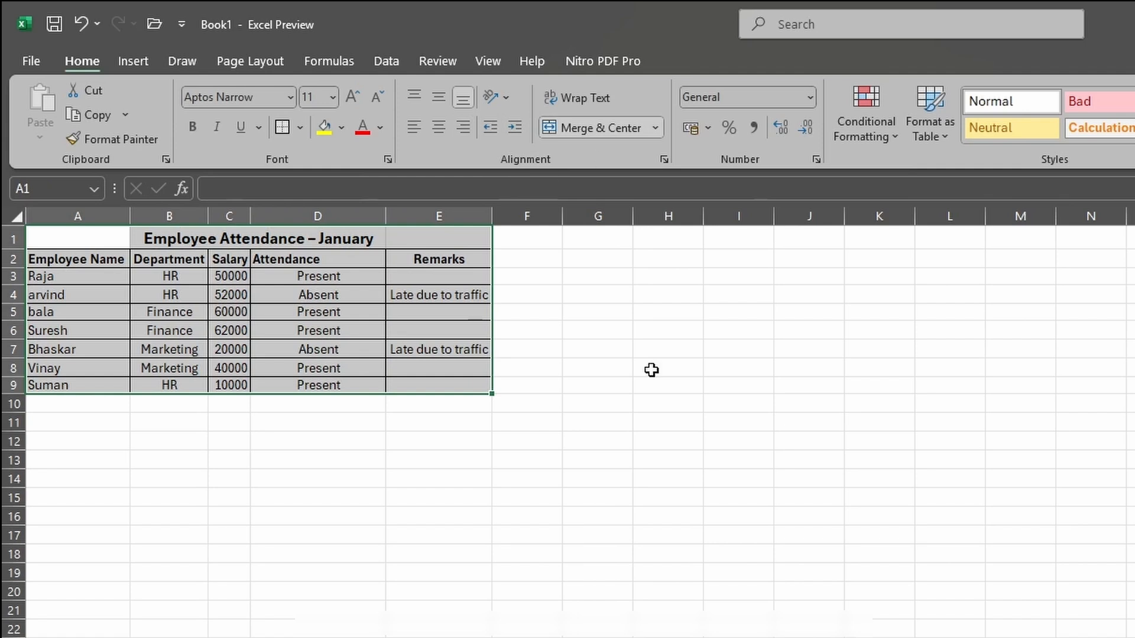
click(524, 243)
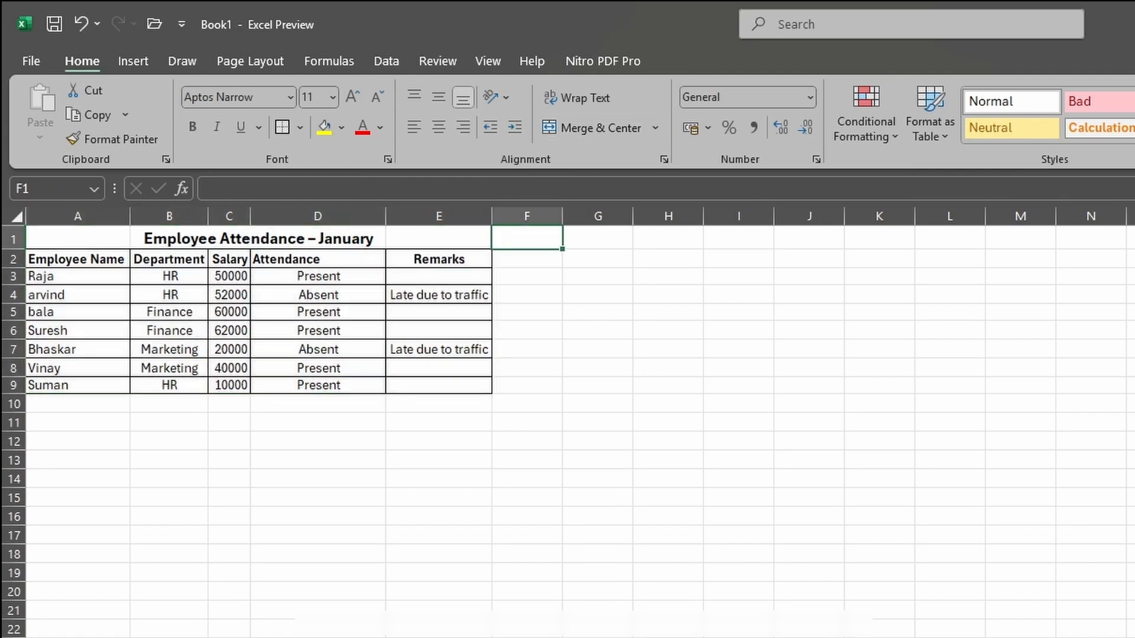